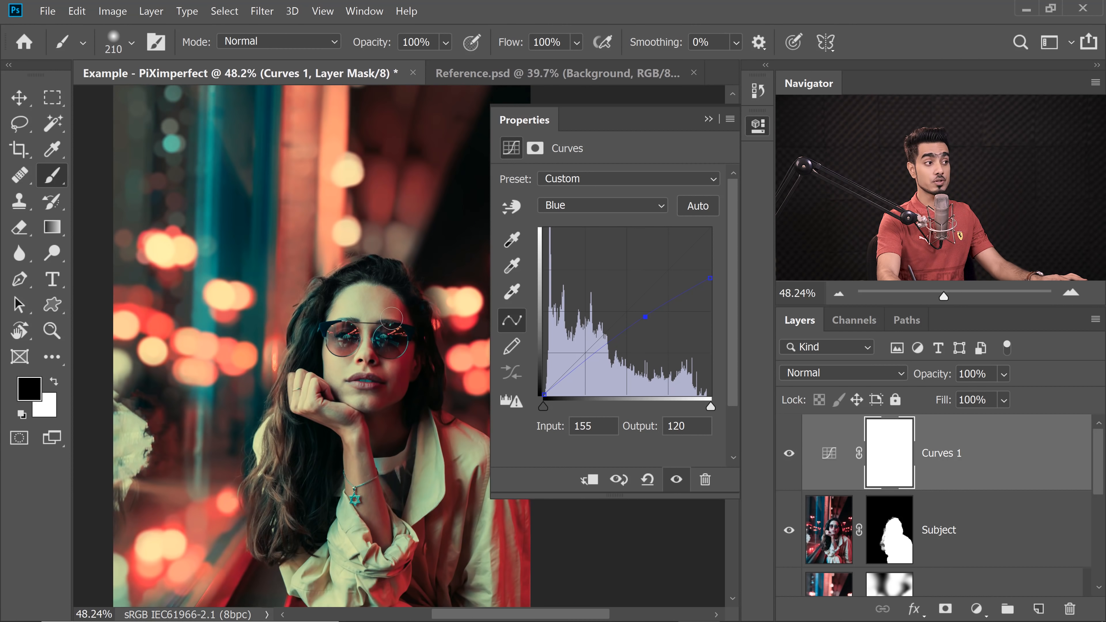
- In the curves adjustment's Green channel, sample the woman's forehead and lower that tone to output 196 at input 209
{"action": "left_click", "coordinate": [600, 207]}
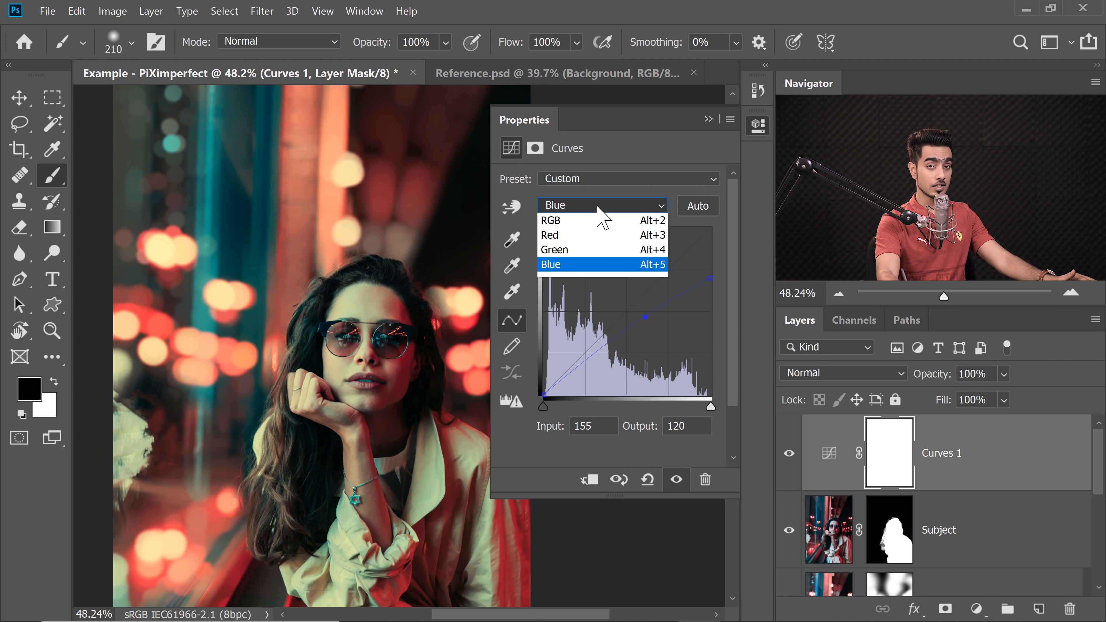
{"action": "left_click", "coordinate": [583, 252]}
{"action": "left_click_drag", "start_coordinate": [371, 314], "coordinate": [475, 311]}
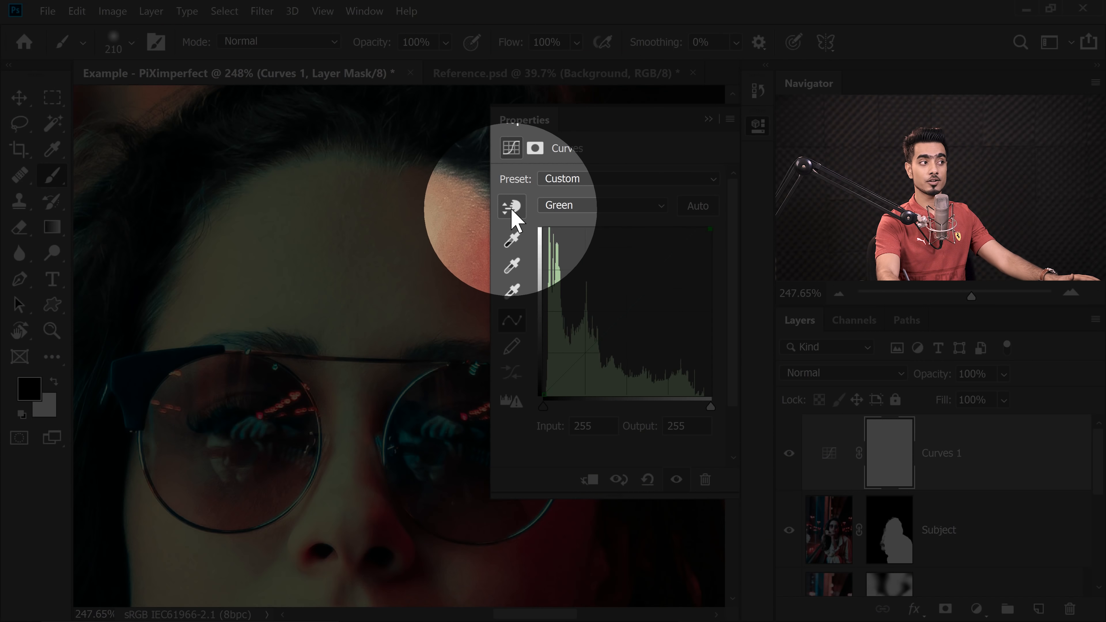
{"action": "left_click", "coordinate": [512, 209]}
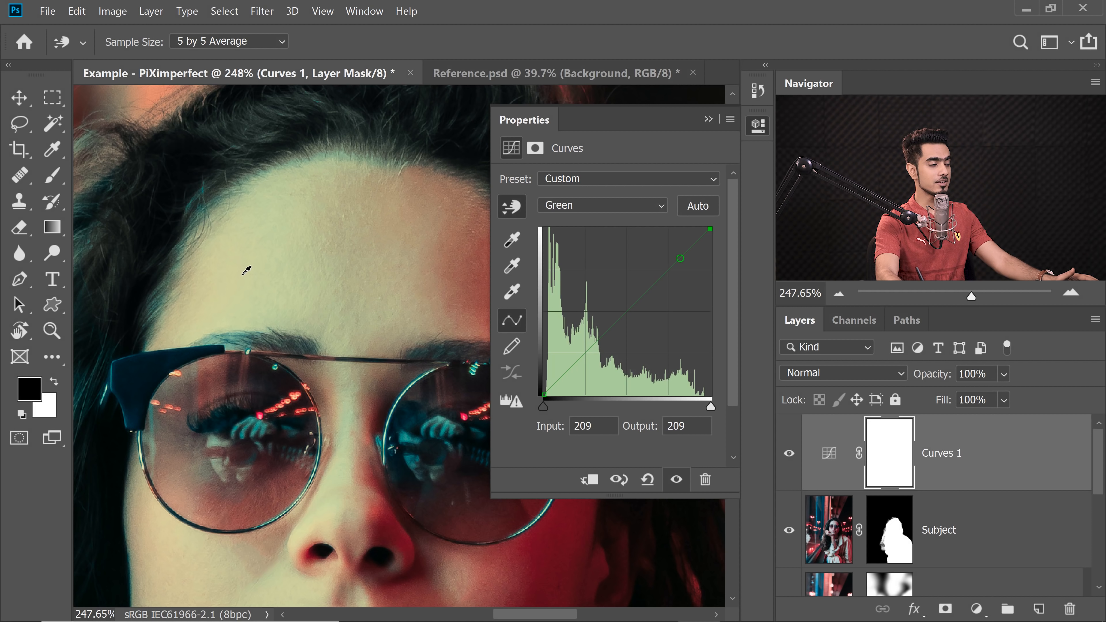
{"action": "left_click_drag", "start_coordinate": [248, 268], "coordinate": [246, 278]}
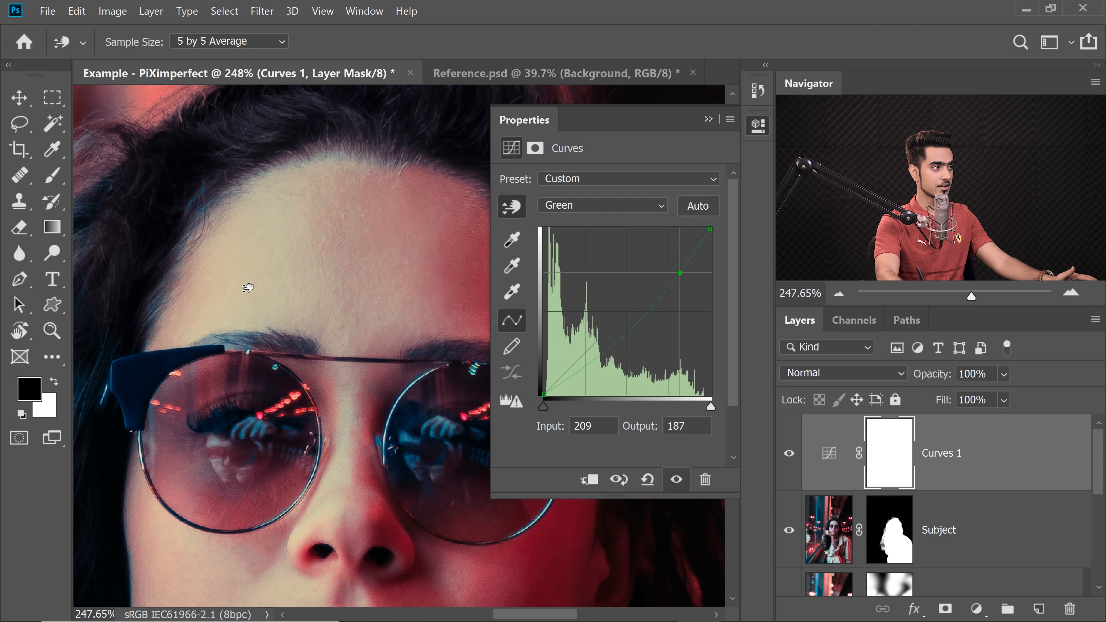
{"action": "left_click_drag", "start_coordinate": [247, 286], "coordinate": [248, 283]}
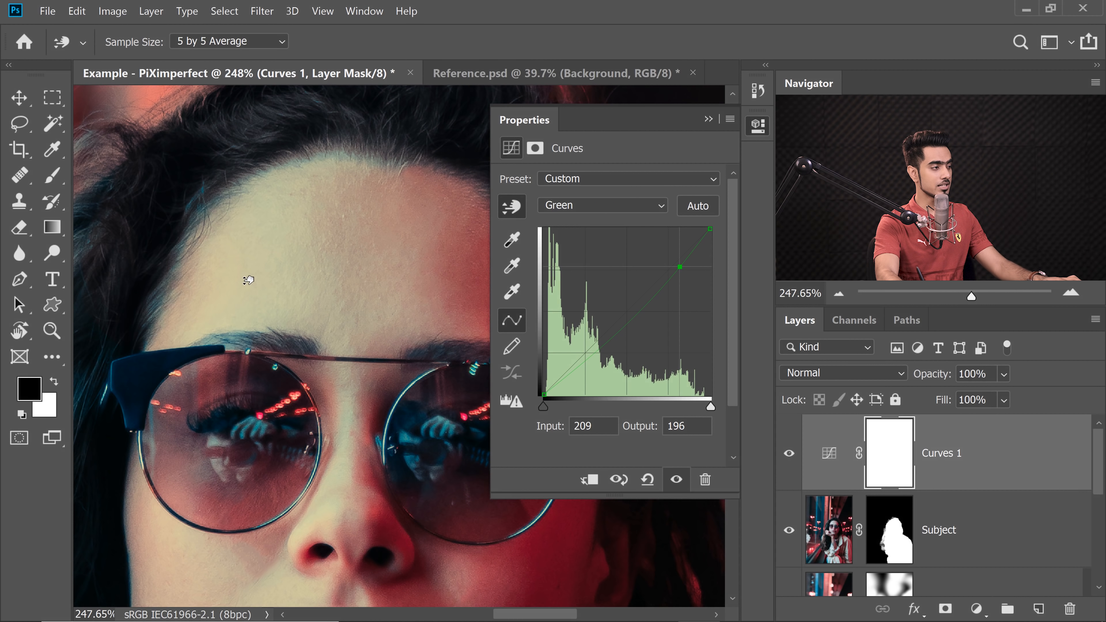
{"action": "key", "text": "ctrl+0"}
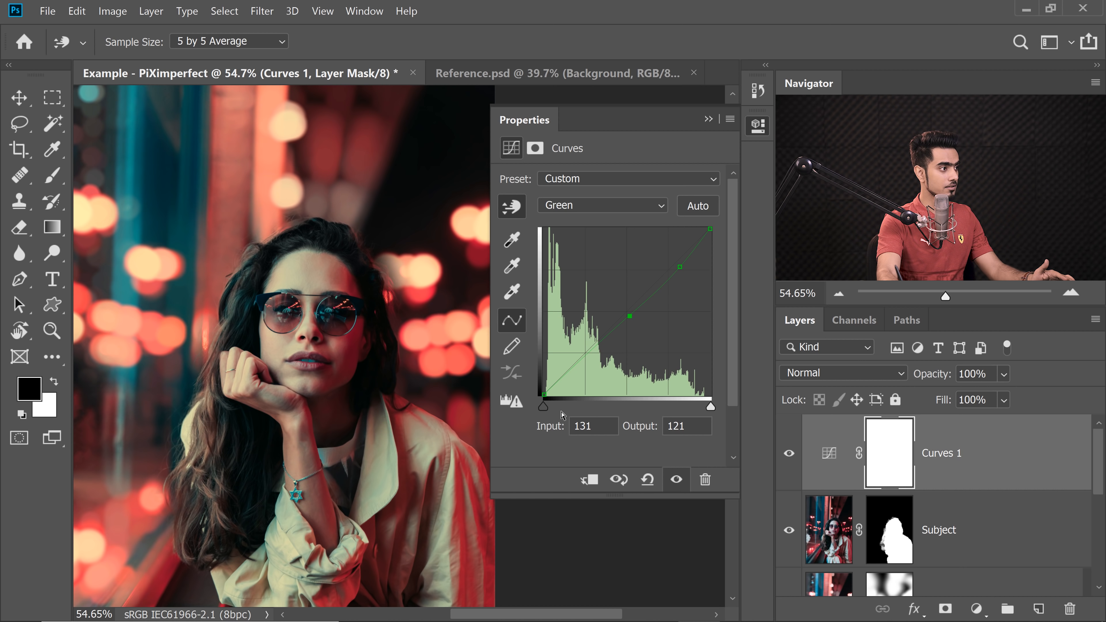
- Compare the whole image with and without the Curves 1 adjustment
{"action": "left_click", "coordinate": [708, 121]}
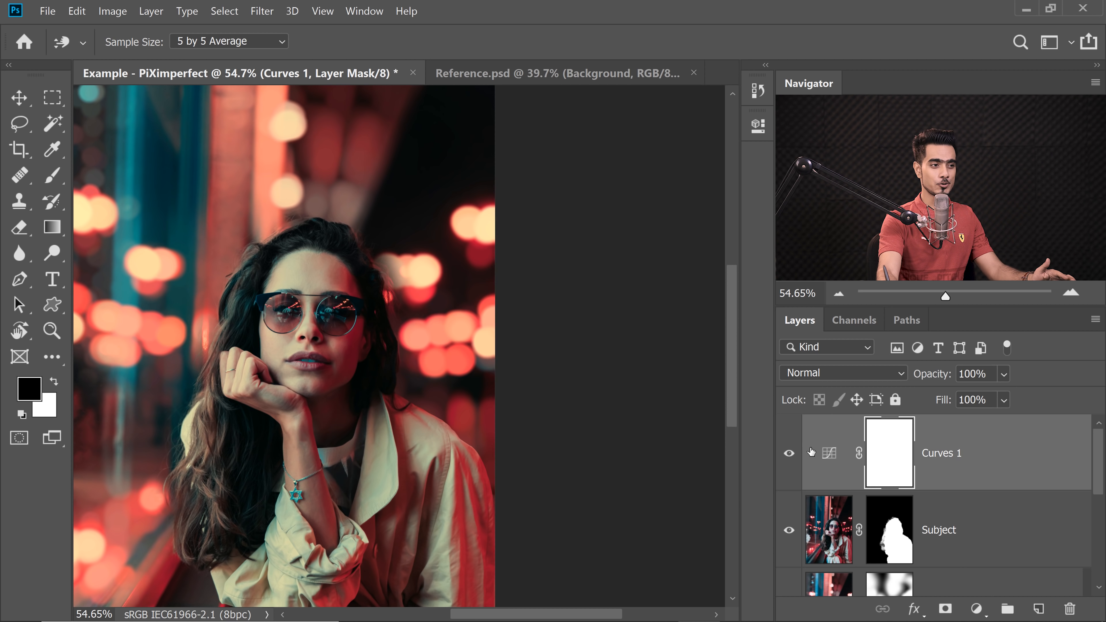
{"action": "key", "text": "ctrl+0"}
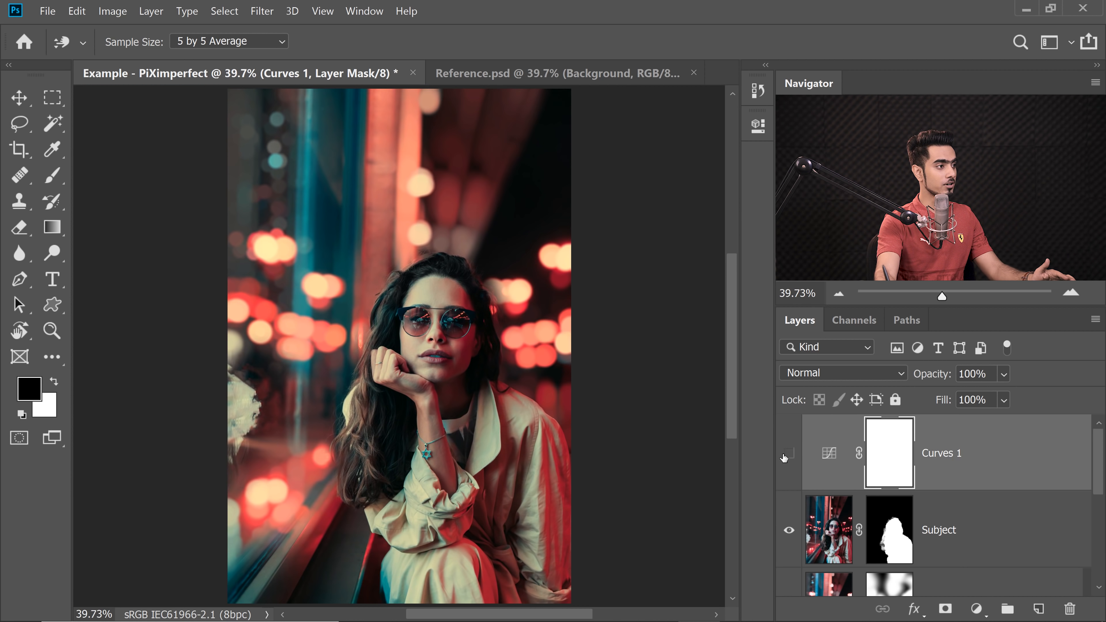
{"action": "left_click", "coordinate": [784, 460]}
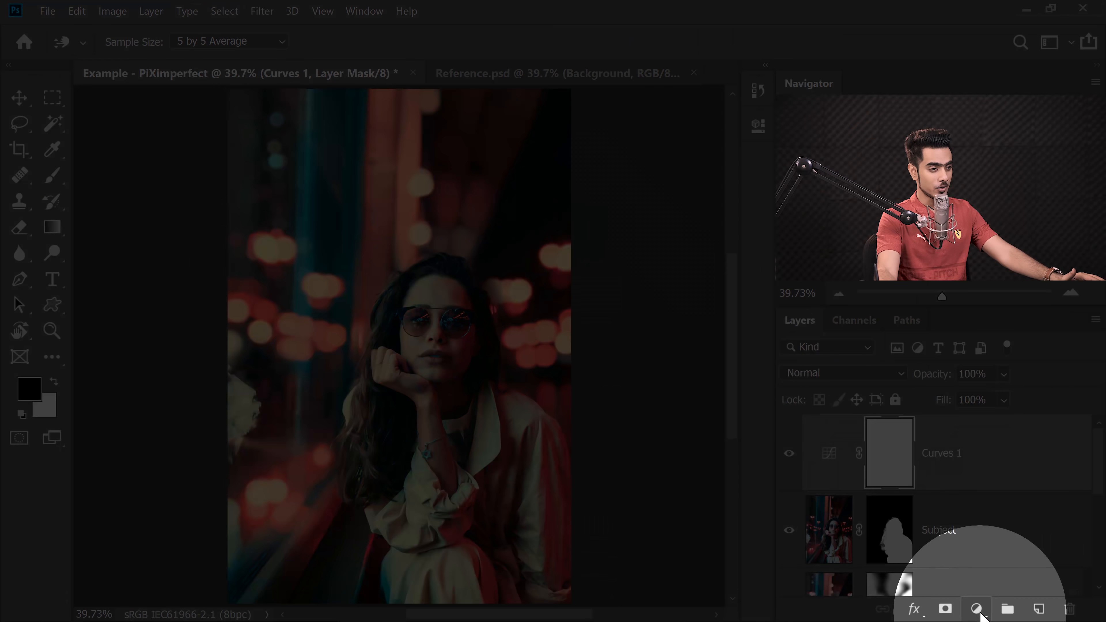
- Add a Color Lookup adjustment layer above Curves 1 and try the LateSunset.3DL look on it
{"action": "left_click", "coordinate": [976, 608]}
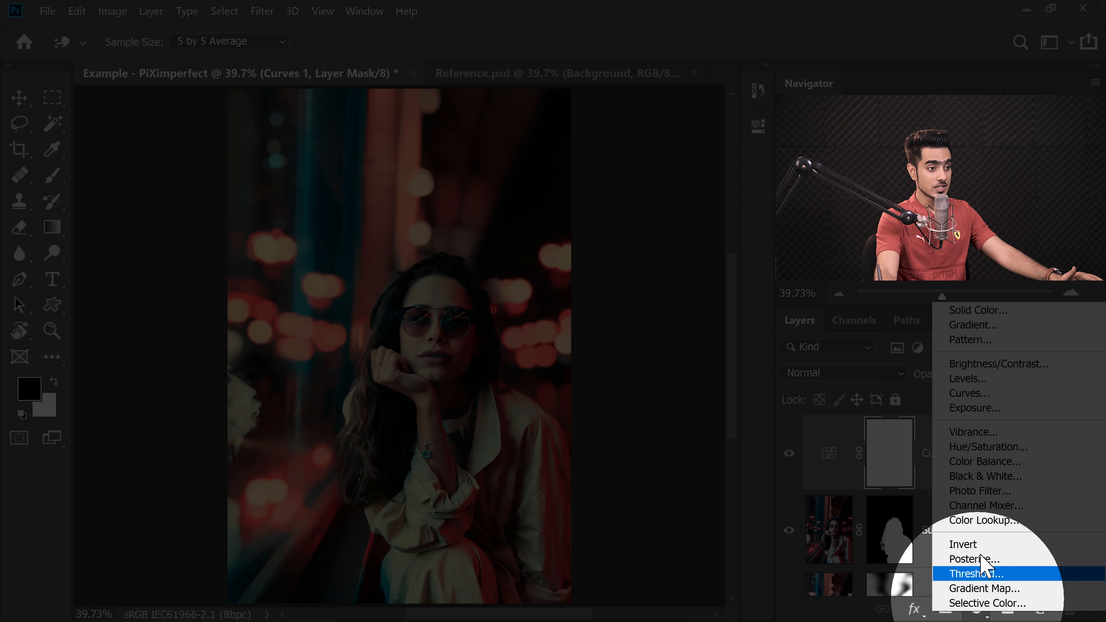
{"action": "left_click", "coordinate": [974, 520]}
{"action": "key", "text": "b"}
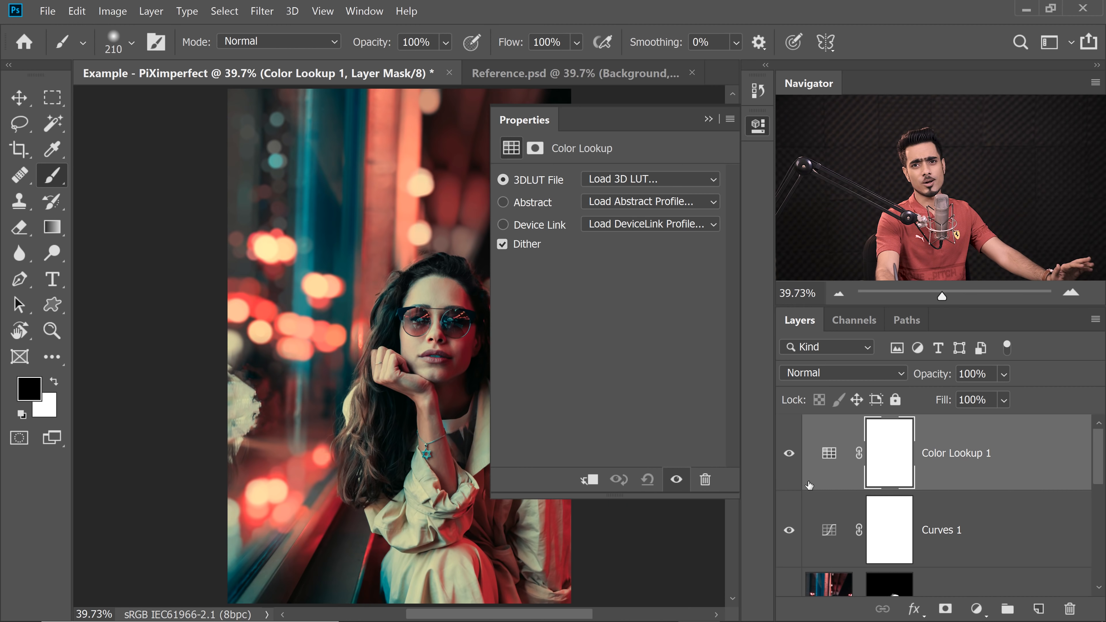
{"action": "left_click", "coordinate": [627, 179]}
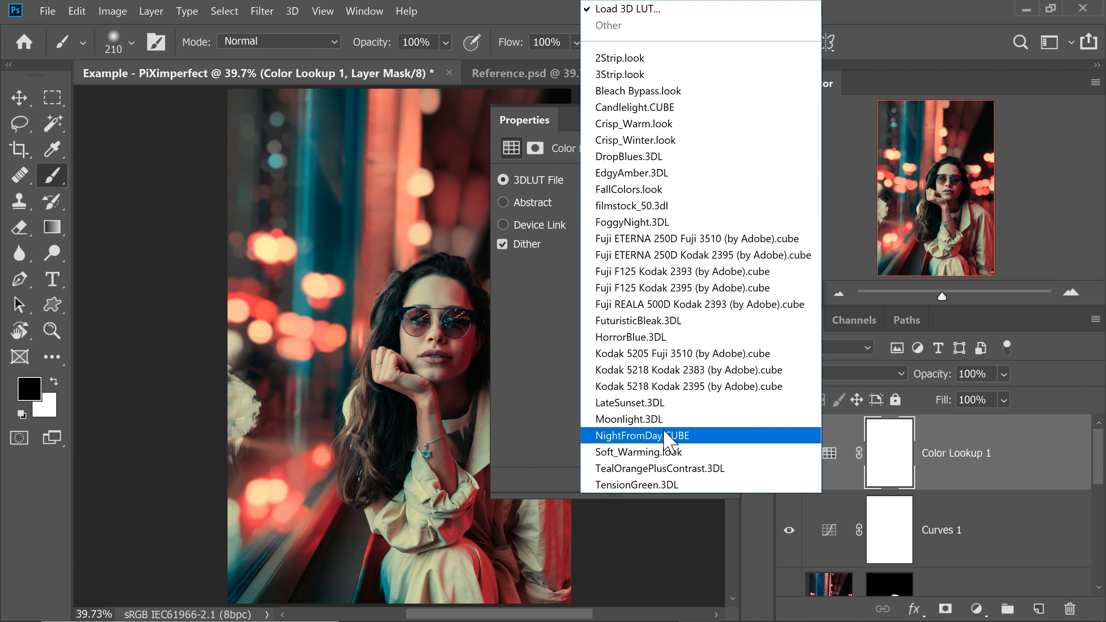
{"action": "left_click", "coordinate": [660, 403]}
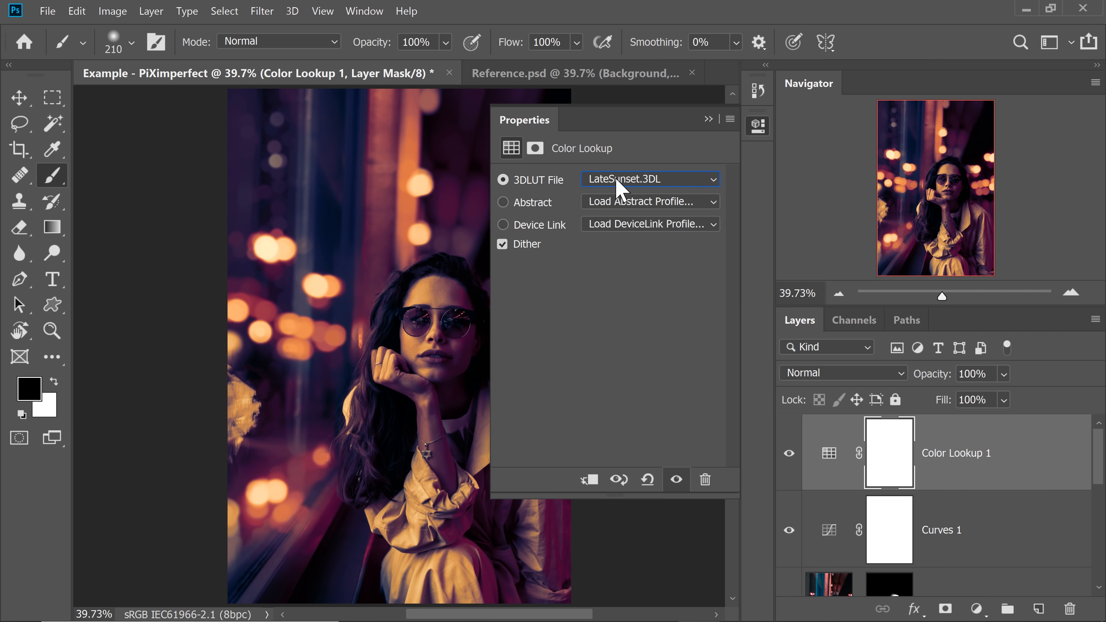
- Change the Color Lookup layer's 3D LUT to Crisp_Warm.look
{"action": "left_click", "coordinate": [620, 187]}
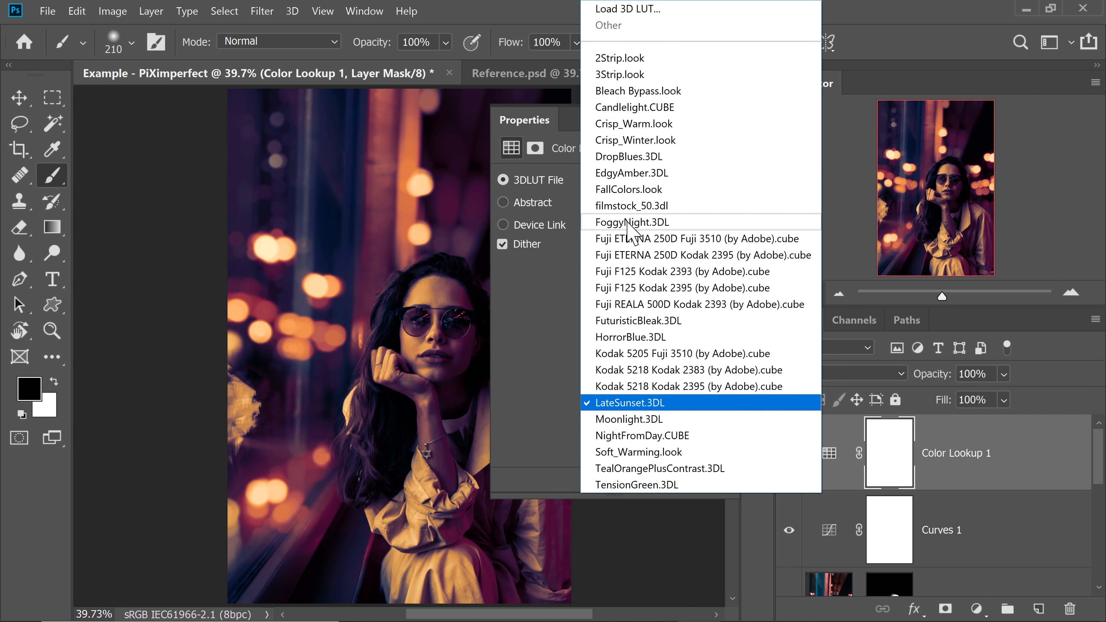
{"action": "left_click", "coordinate": [644, 125]}
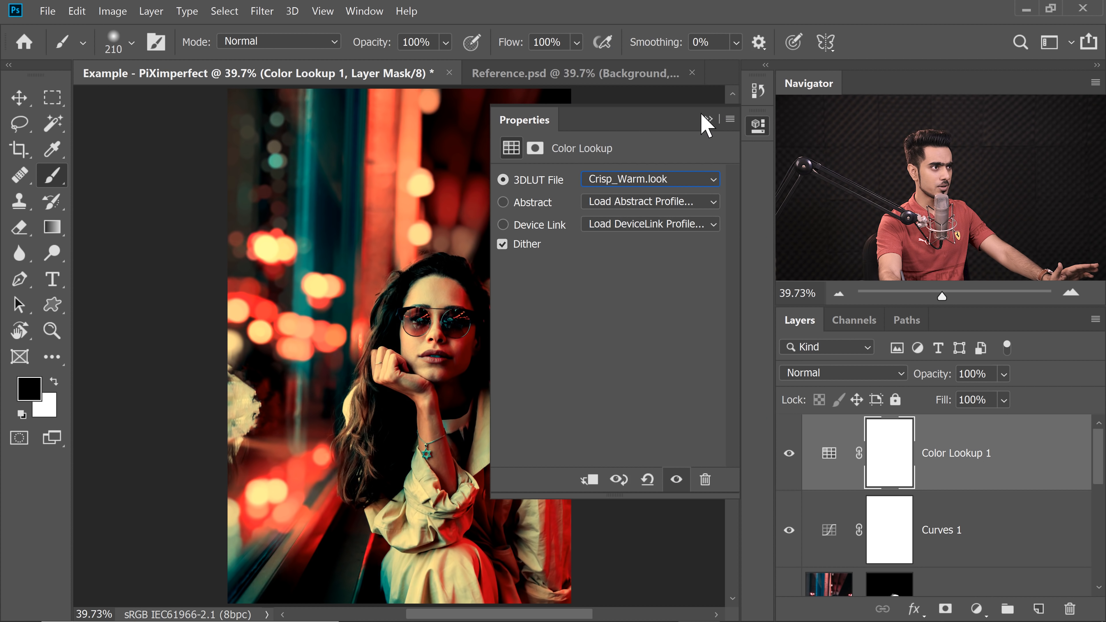
{"action": "left_click", "coordinate": [709, 119]}
- Compare the image with and without Color Lookup 1 and inspect the woman's face up close
{"action": "left_click", "coordinate": [790, 459]}
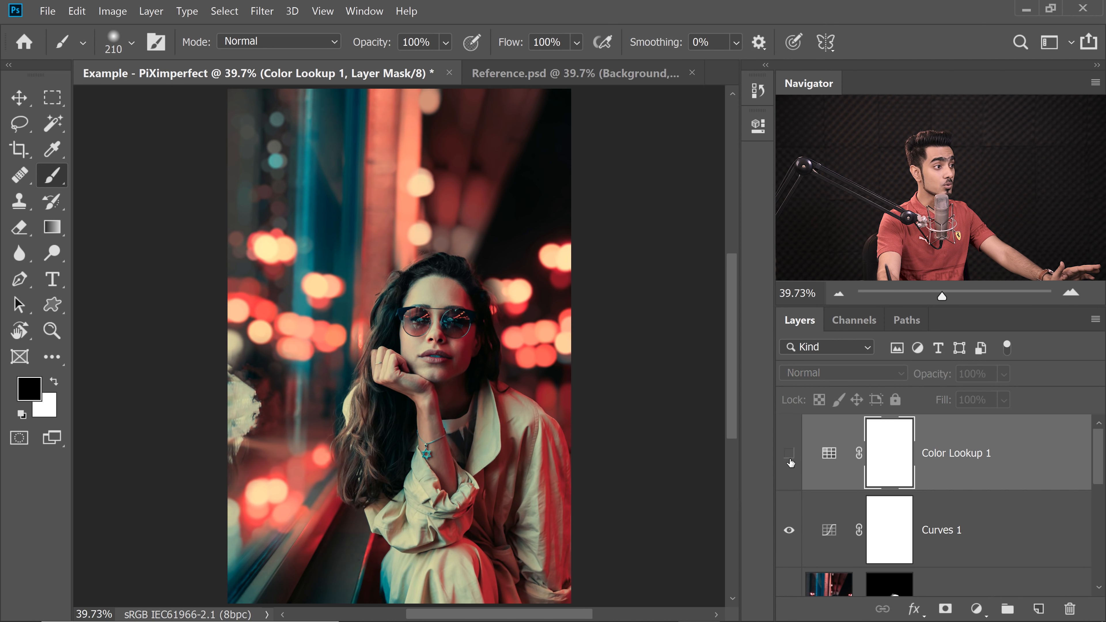
{"action": "left_click", "coordinate": [789, 461]}
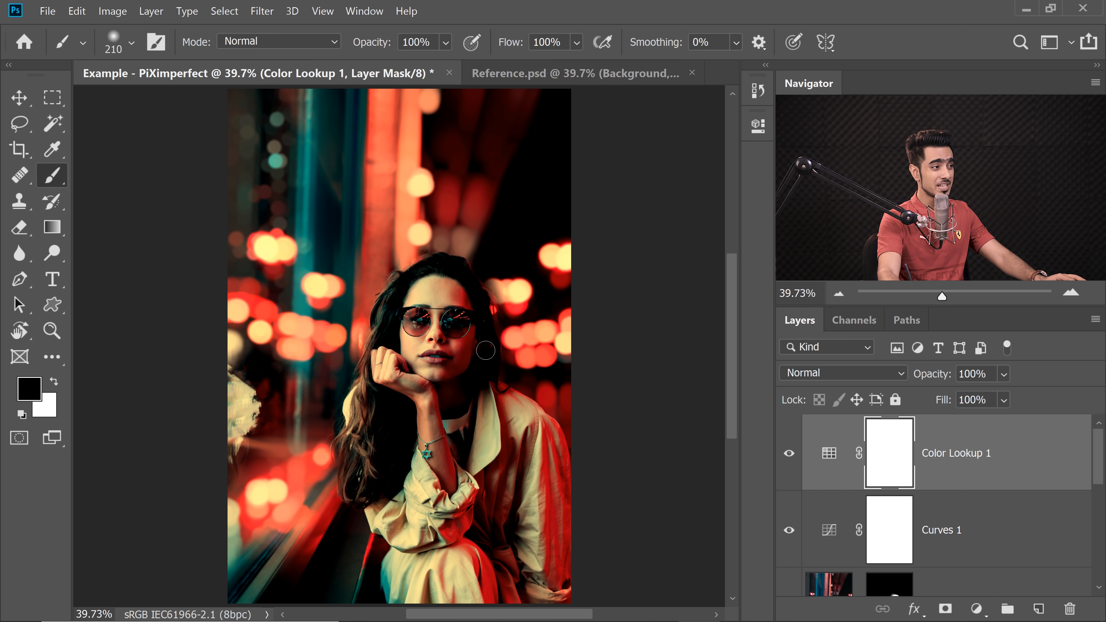
{"action": "scroll", "coordinate": [446, 372], "scroll_direction": "up", "scroll_amount": 5}
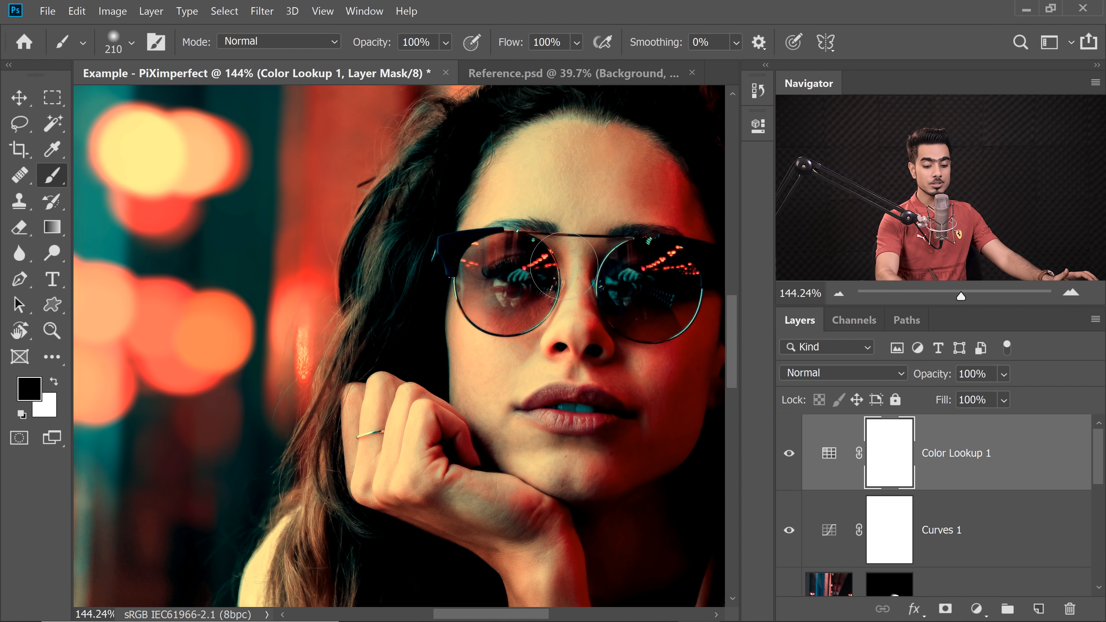
{"action": "key", "text": "ctrl+0"}
- Protect the shadows from Color Lookup 1 by splitting its gray Blend If underlying-layer black point to 0 / 255
{"action": "double_click", "coordinate": [1041, 467]}
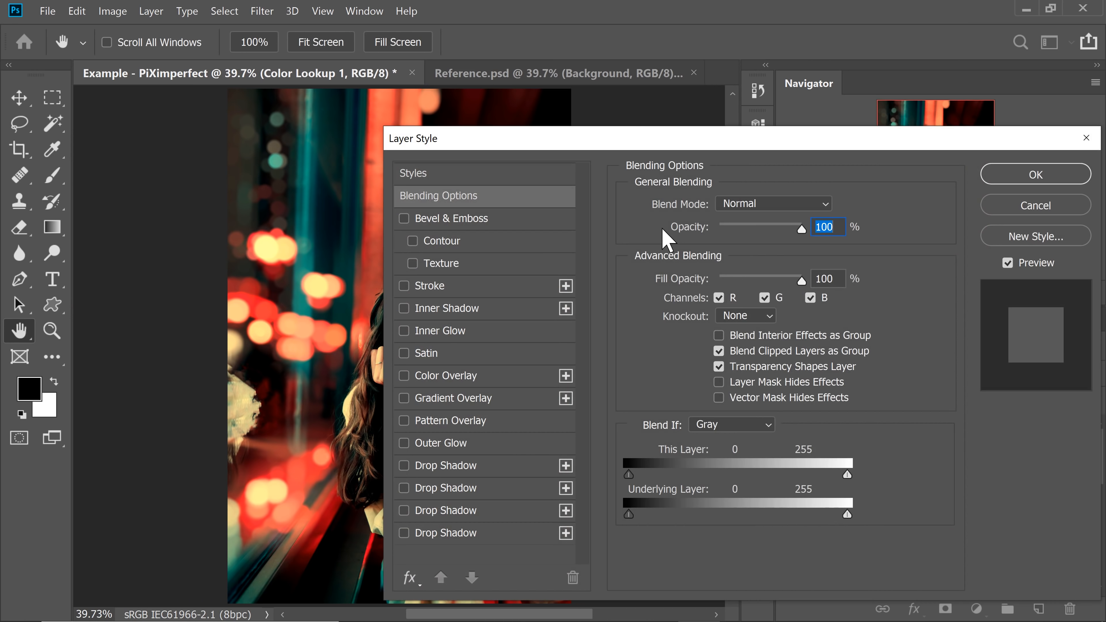
{"action": "left_click_drag", "start_coordinate": [540, 147], "coordinate": [733, 127]}
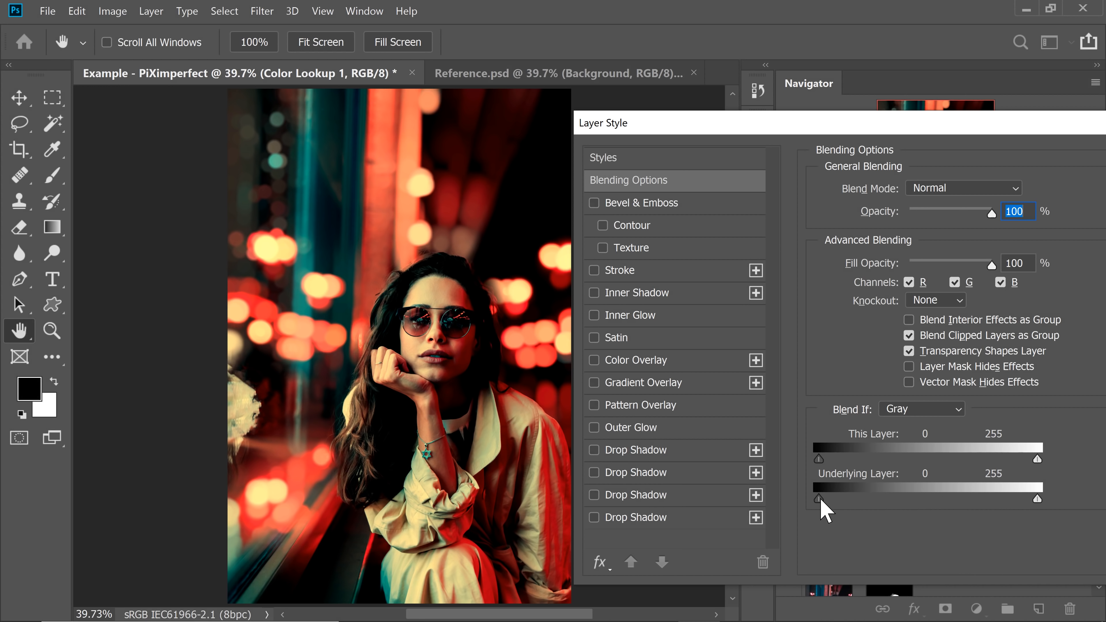
{"action": "left_click_drag", "start_coordinate": [819, 498], "coordinate": [864, 500]}
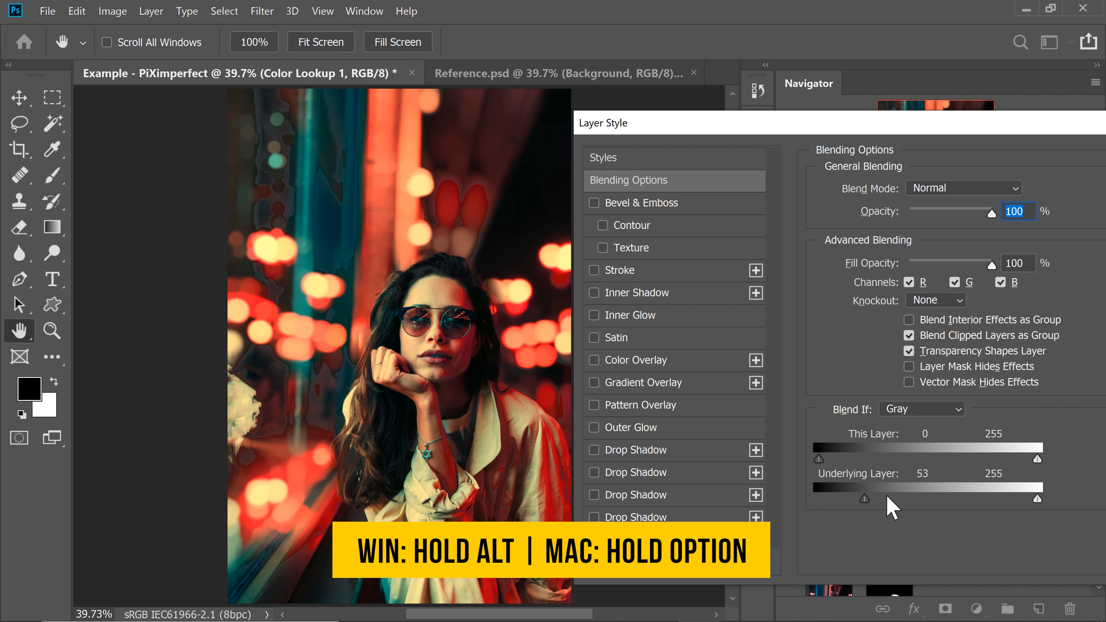
{"action": "left_click_drag", "start_coordinate": [866, 499], "coordinate": [1035, 500]}
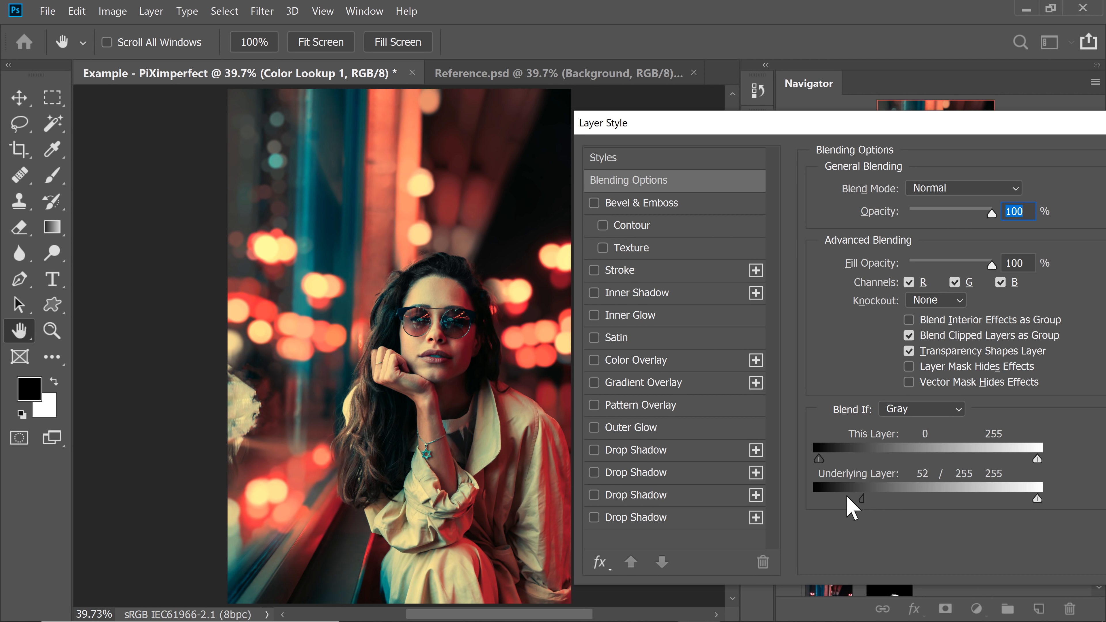
{"action": "left_click_drag", "start_coordinate": [846, 496], "coordinate": [658, 497]}
{"action": "left_click_drag", "start_coordinate": [795, 124], "coordinate": [482, 148]}
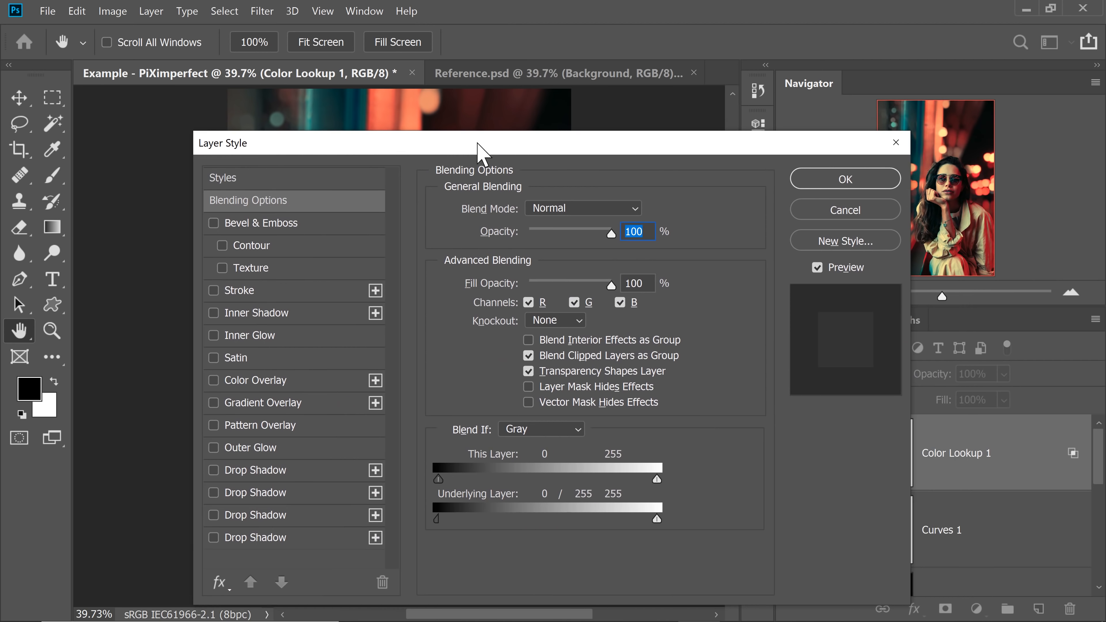
{"action": "left_click", "coordinate": [805, 180]}
{"action": "key", "text": "b"}
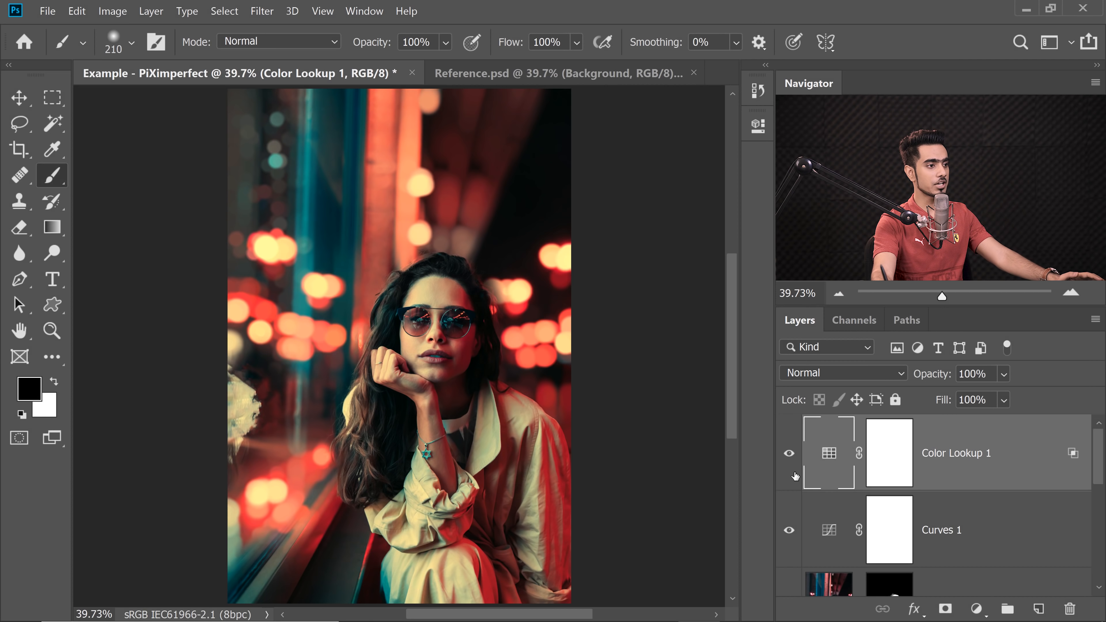
- Toggle Color Lookup 1 repeatedly to compare the softened warm look with the image without it
{"action": "left_click", "coordinate": [789, 461]}
{"action": "left_click", "coordinate": [789, 463]}
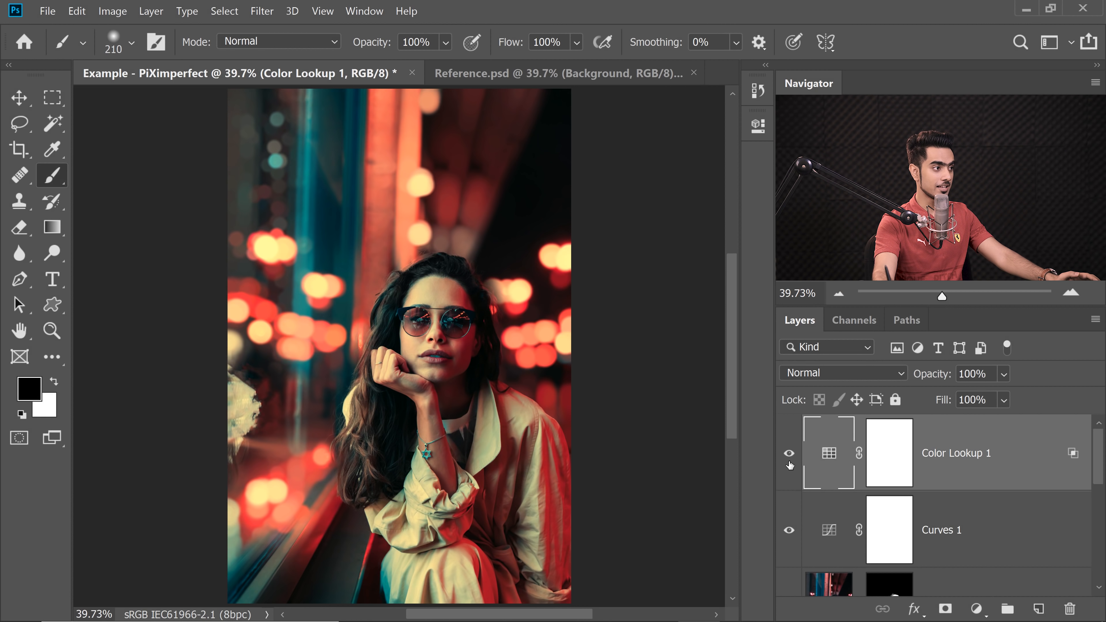
{"action": "left_click", "coordinate": [789, 464]}
{"action": "left_click", "coordinate": [790, 465]}
{"action": "left_click", "coordinate": [789, 466]}
{"action": "left_click", "coordinate": [789, 466]}
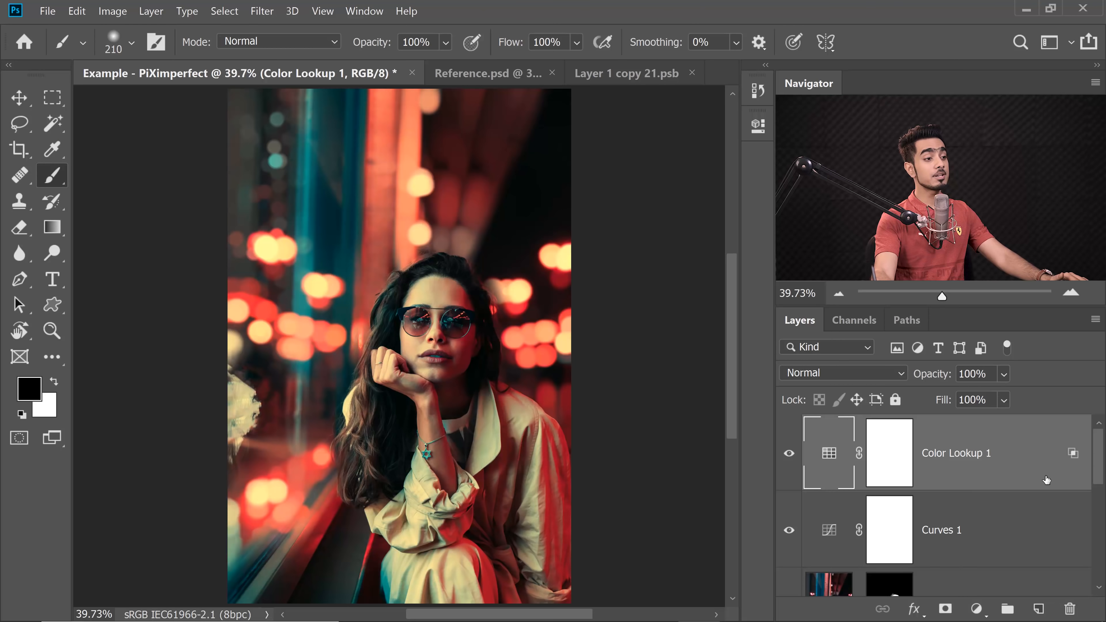
- Duplicate the BG smart object layer together with its mask and smart filters
{"action": "left_click_drag", "start_coordinate": [1099, 473], "coordinate": [1099, 544]}
{"action": "left_click", "coordinate": [970, 485]}
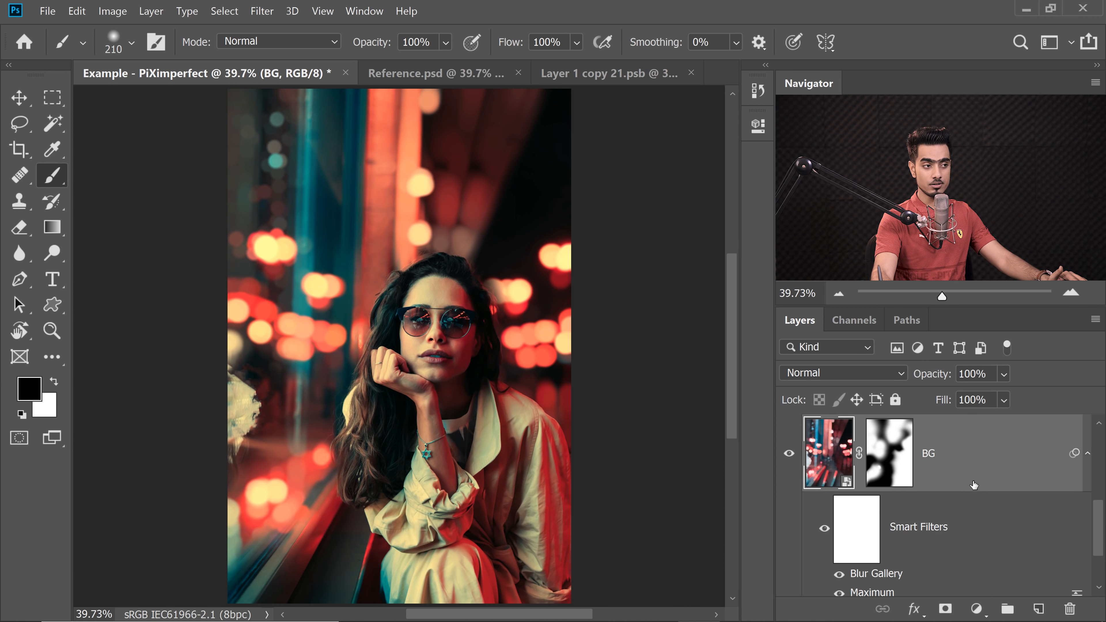
{"action": "key", "text": "ctrl+j"}
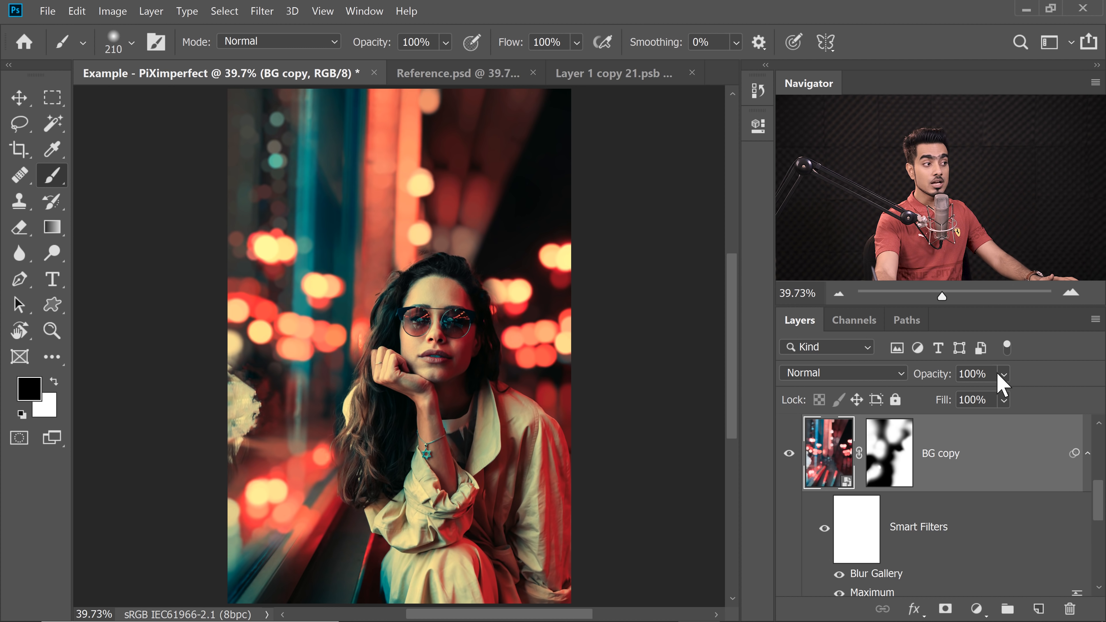
- Delete the layer mask and all smart filters from the BG copy layer
{"action": "scroll", "coordinate": [1097, 493], "scroll_direction": "up", "scroll_amount": 1}
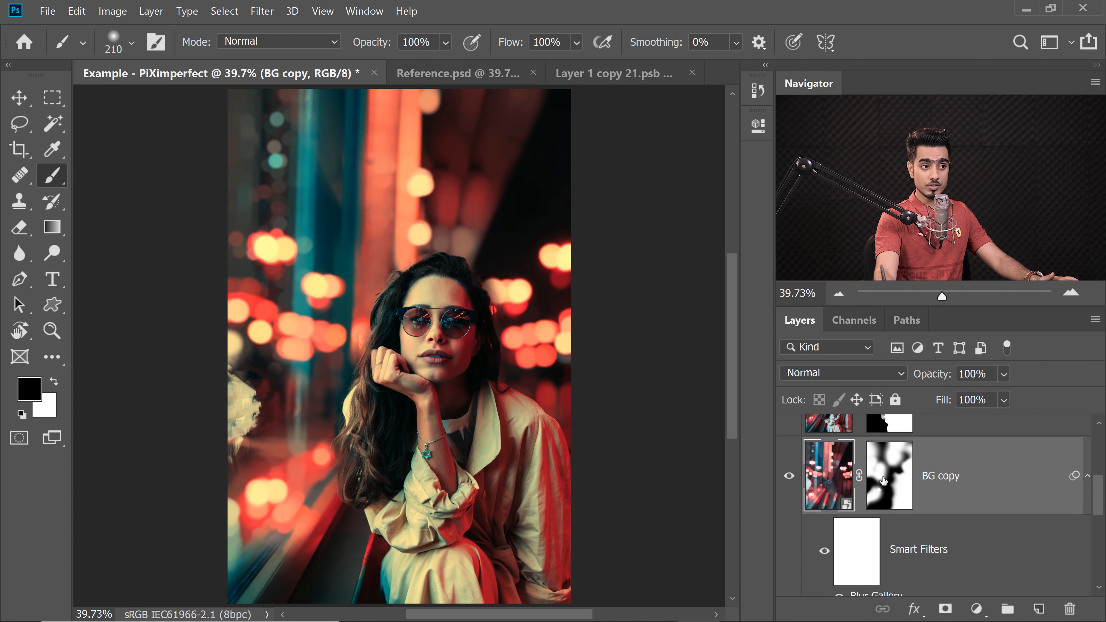
{"action": "left_click_drag", "start_coordinate": [886, 470], "coordinate": [1070, 608]}
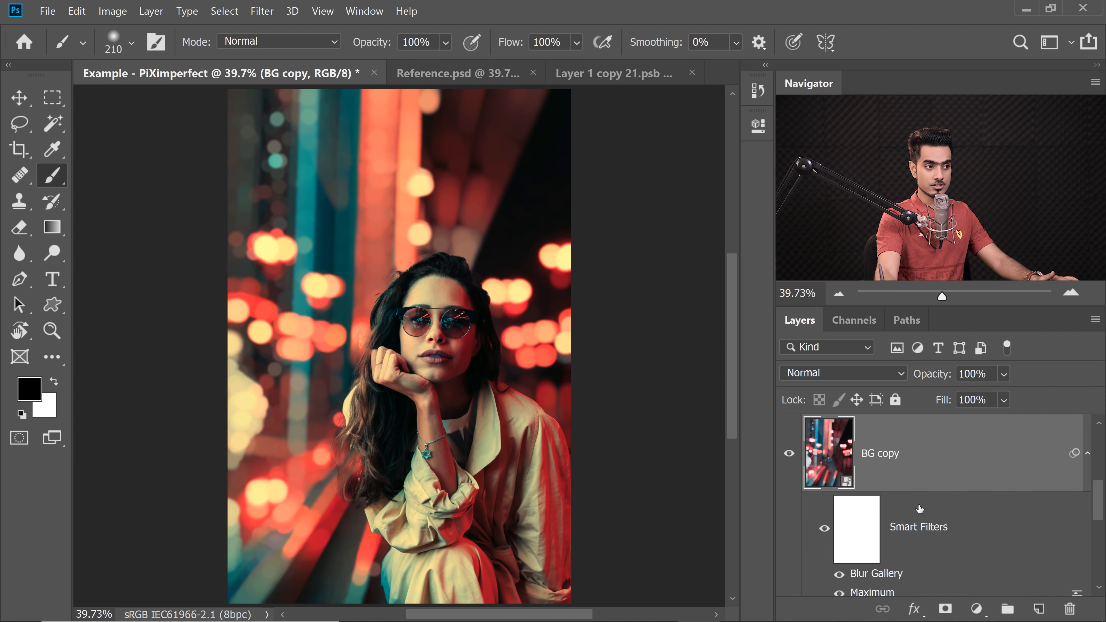
{"action": "scroll", "coordinate": [1099, 514], "scroll_direction": "down", "scroll_amount": 2}
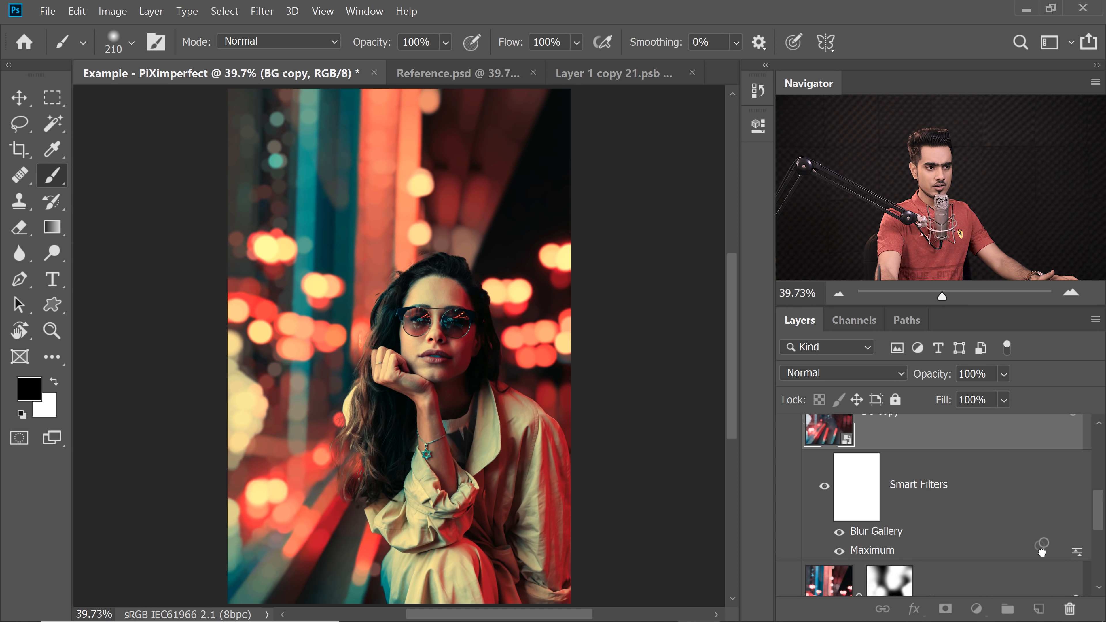
{"action": "left_click_drag", "start_coordinate": [1067, 593], "coordinate": [1074, 611]}
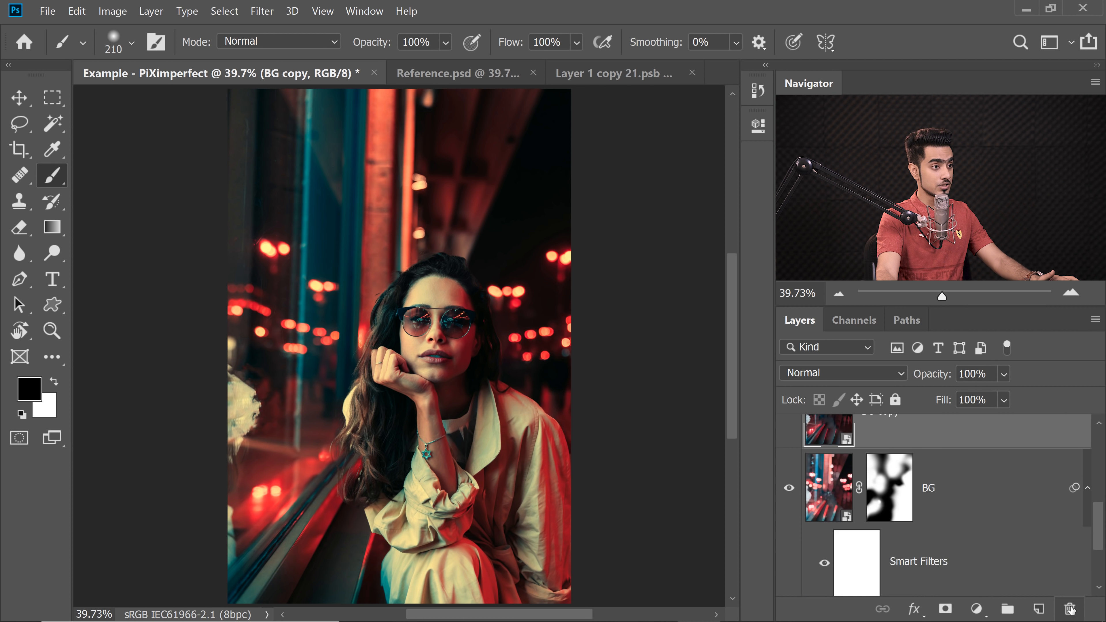
- Move the BG copy layer to the top of the layer stack, above Color Lookup 1
{"action": "scroll", "coordinate": [1087, 523], "scroll_direction": "up", "scroll_amount": 4}
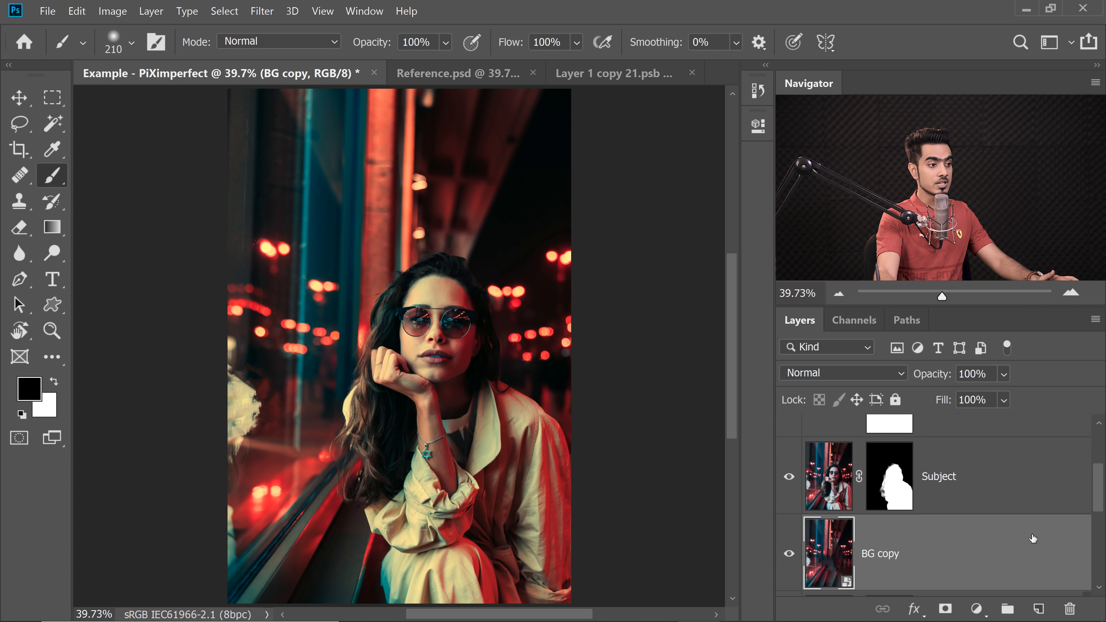
{"action": "left_click_drag", "start_coordinate": [991, 558], "coordinate": [953, 424]}
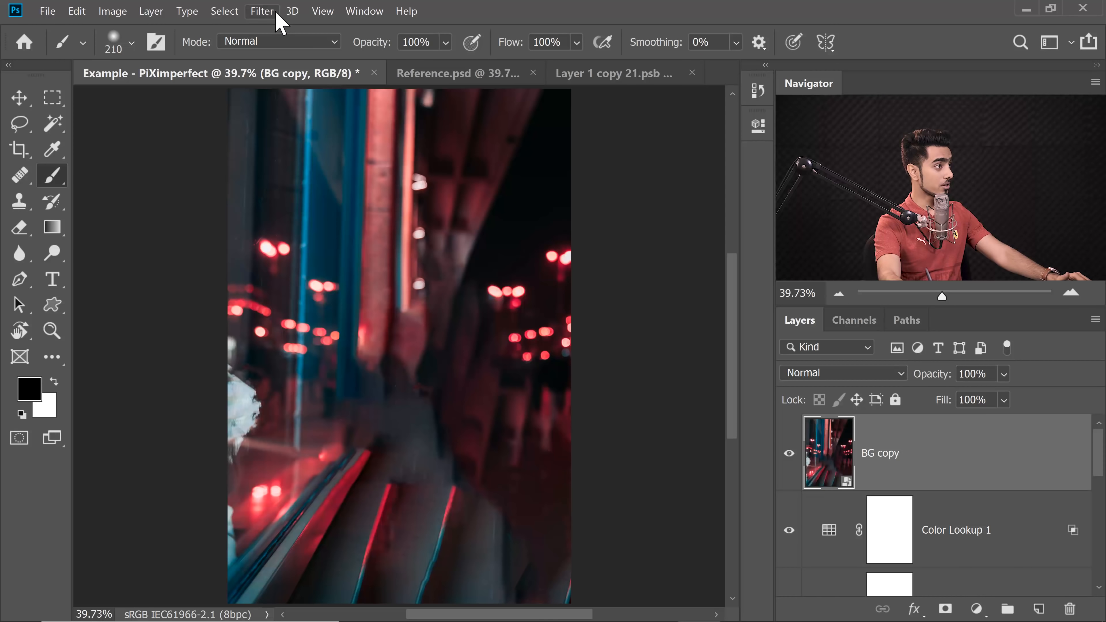
- Start a Field Blur on the BG copy layer and set its blur amount to 201 px
{"action": "left_click", "coordinate": [263, 11]}
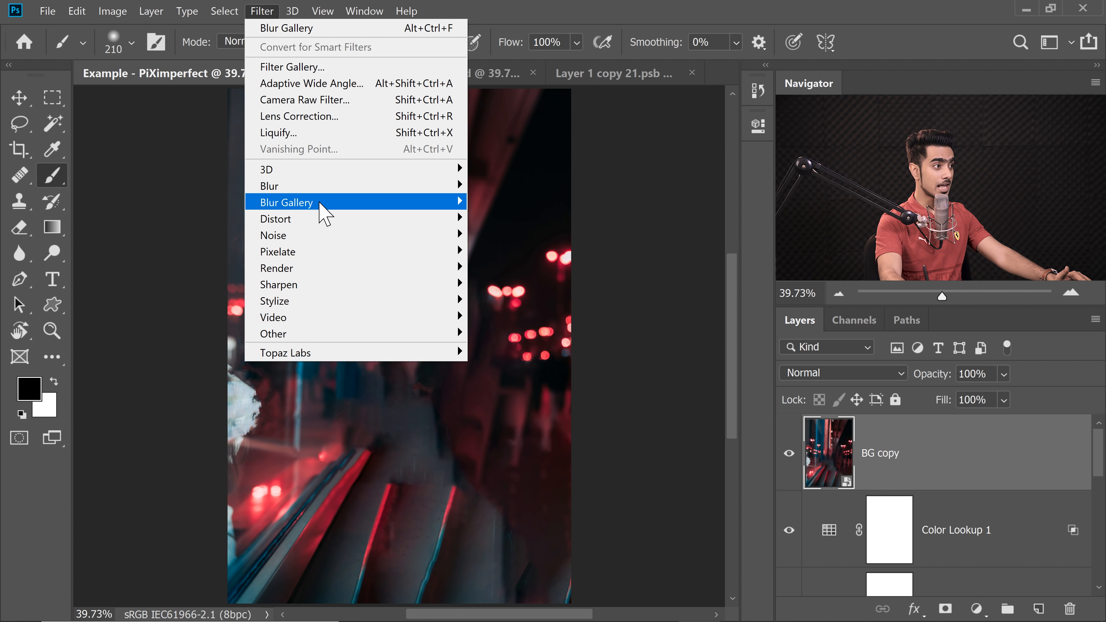
{"action": "mouse_move", "coordinate": [386, 192]}
{"action": "mouse_move", "coordinate": [455, 204]}
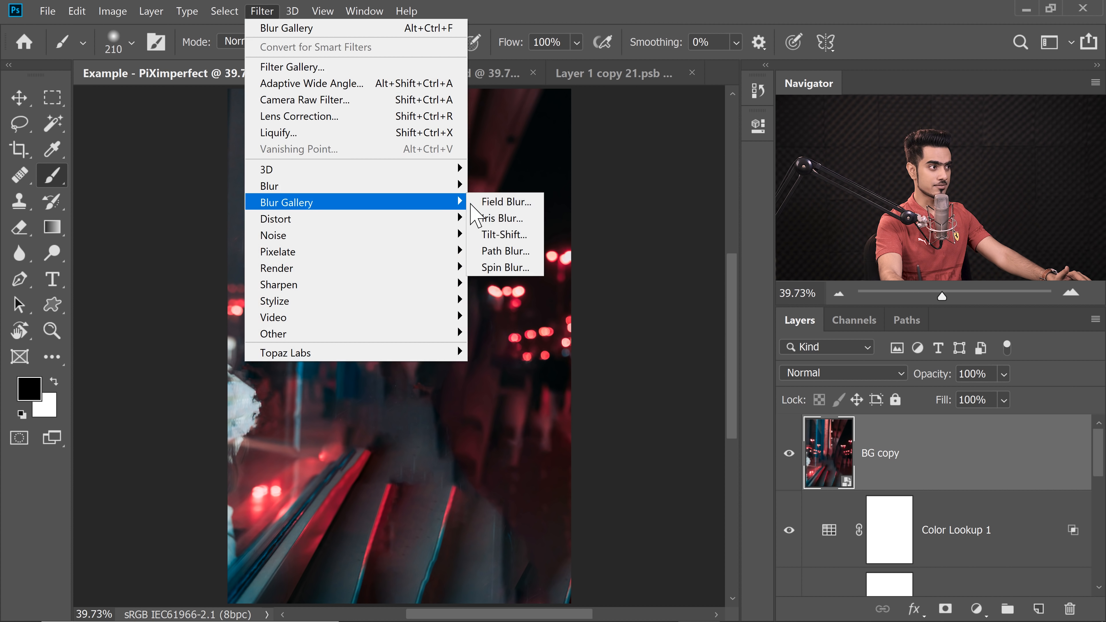
{"action": "left_click", "coordinate": [506, 202]}
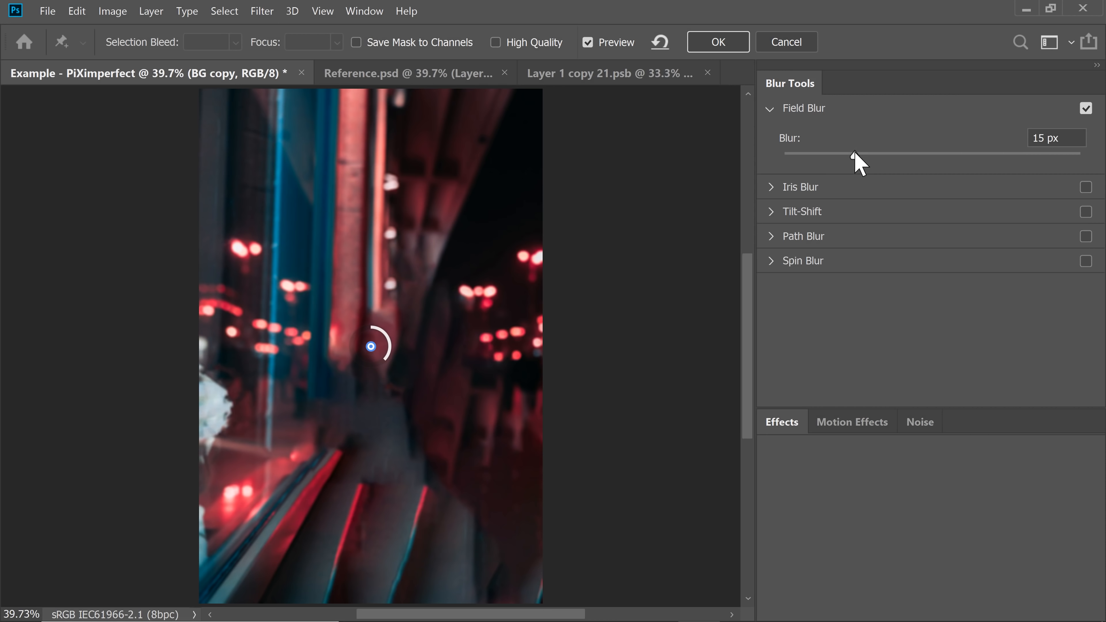
{"action": "left_click_drag", "start_coordinate": [854, 152], "coordinate": [989, 153]}
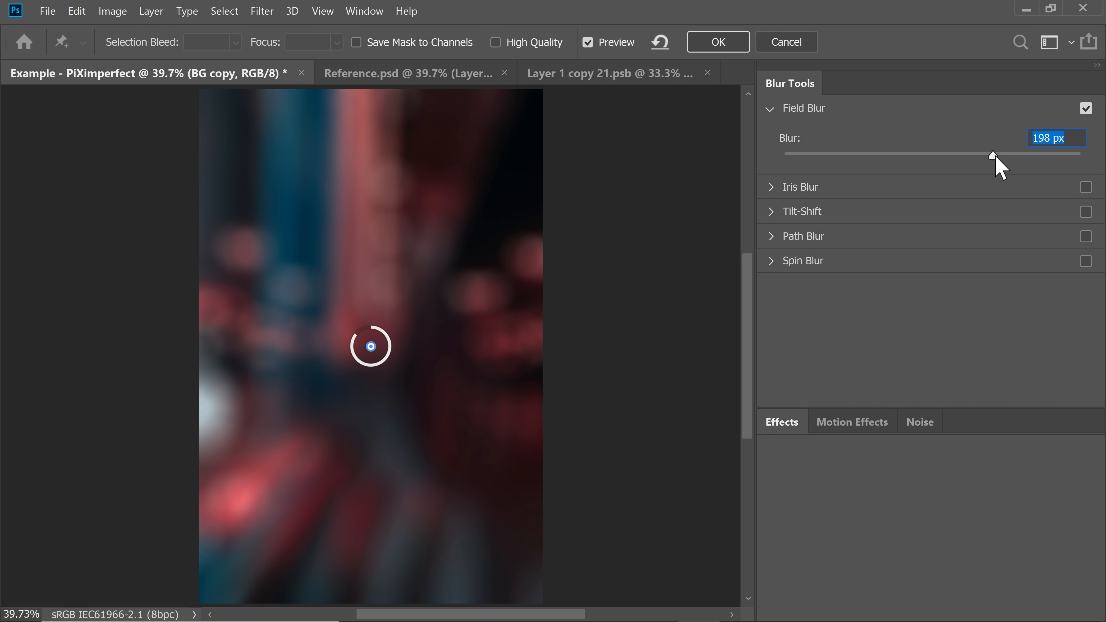
{"action": "left_click_drag", "start_coordinate": [990, 156], "coordinate": [990, 157]}
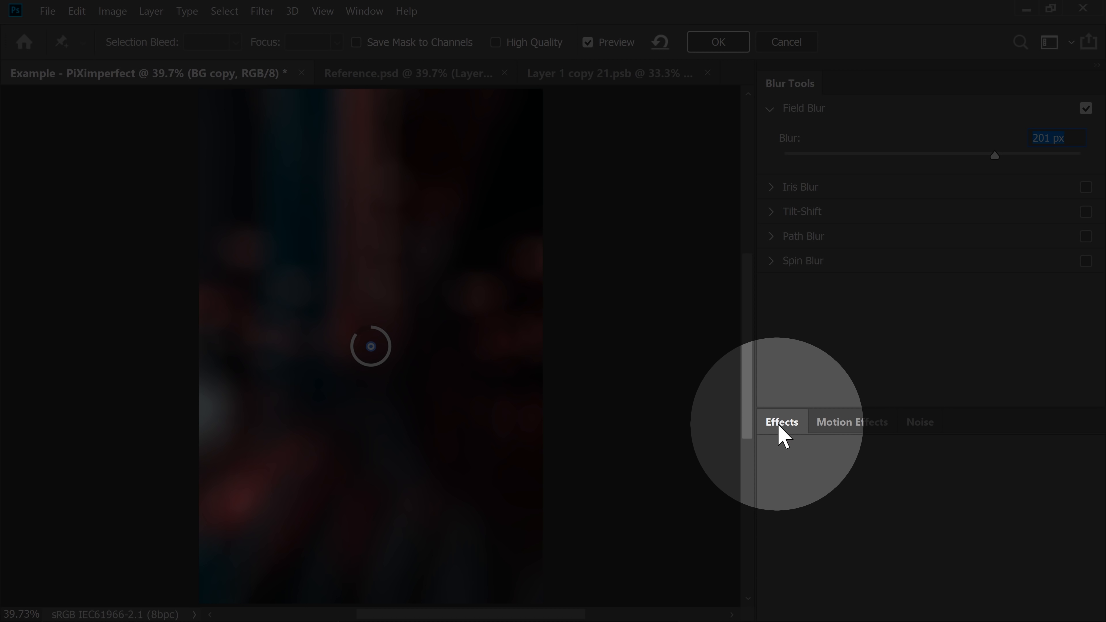
- Set the blur's Light Bokeh to 56% and its Light Range to 122–145, and apply the filter
{"action": "left_click", "coordinate": [779, 431]}
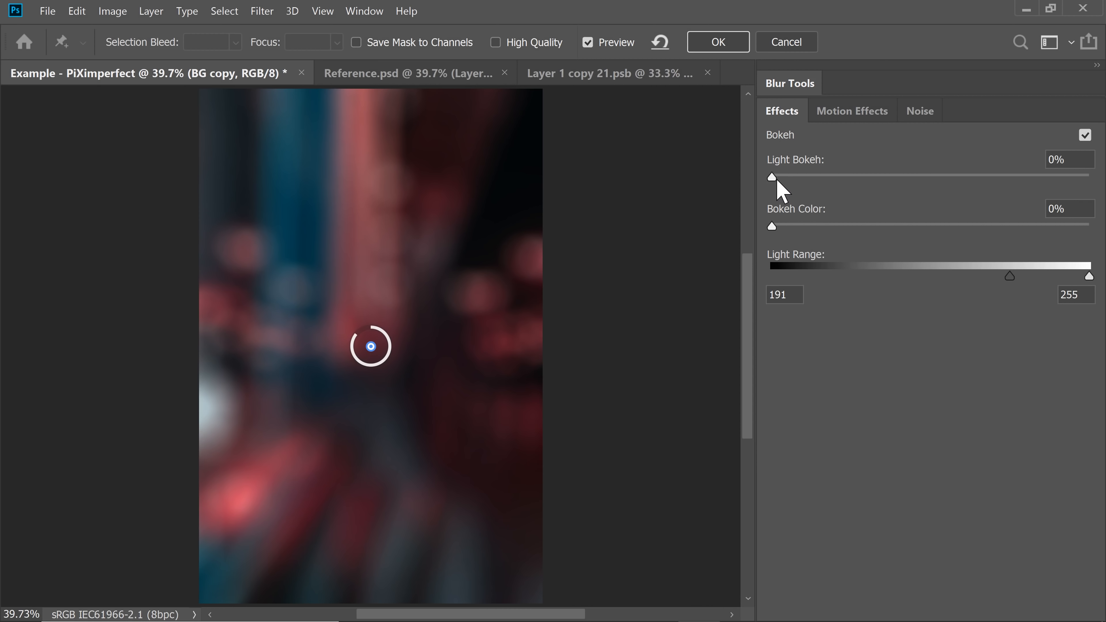
{"action": "left_click_drag", "start_coordinate": [776, 182], "coordinate": [949, 187]}
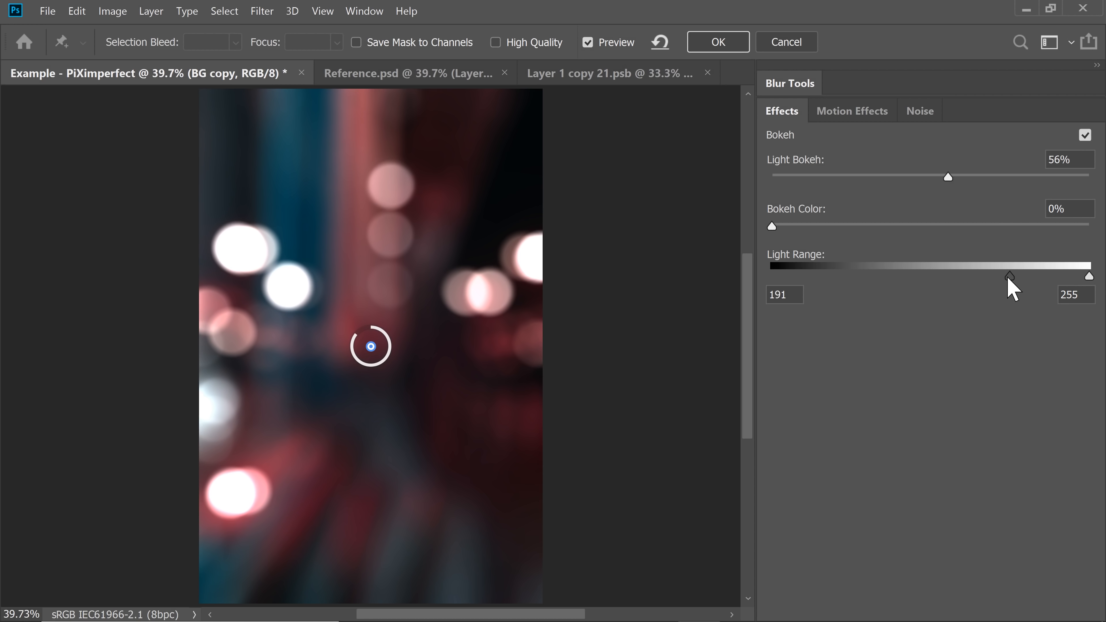
{"action": "left_click_drag", "start_coordinate": [1008, 277], "coordinate": [854, 281]}
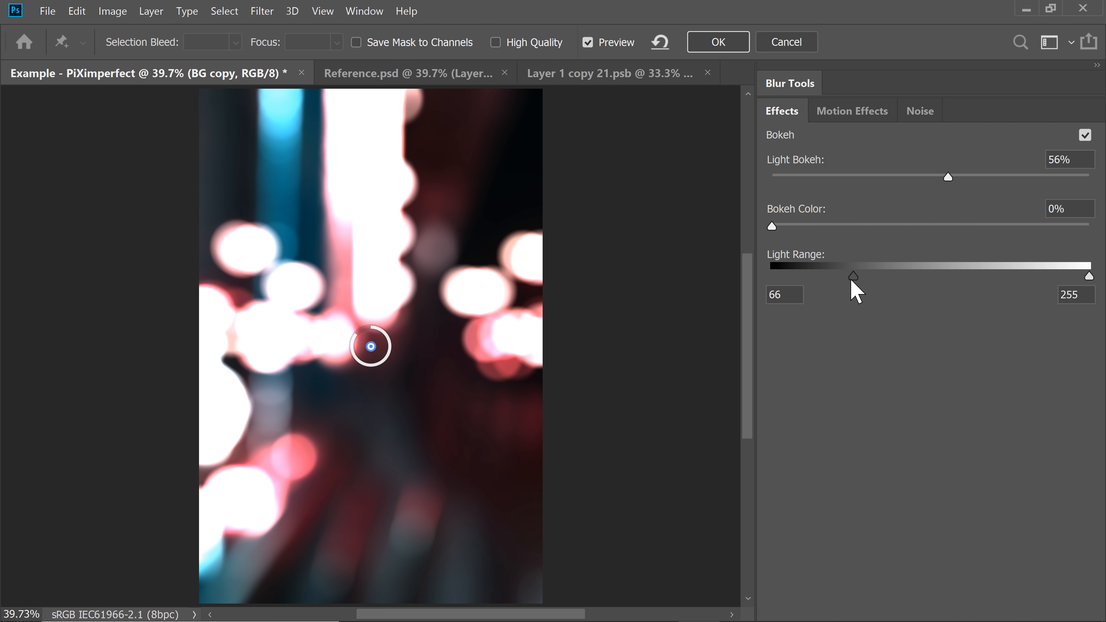
{"action": "left_click_drag", "start_coordinate": [862, 281], "coordinate": [869, 281]}
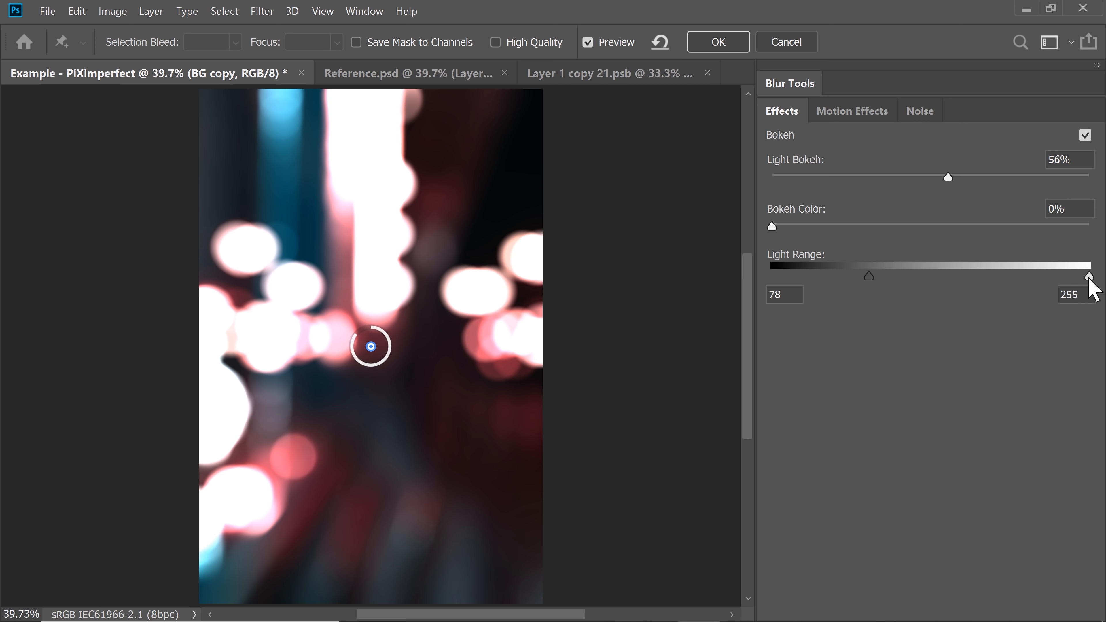
{"action": "left_click_drag", "start_coordinate": [1089, 281], "coordinate": [1000, 298]}
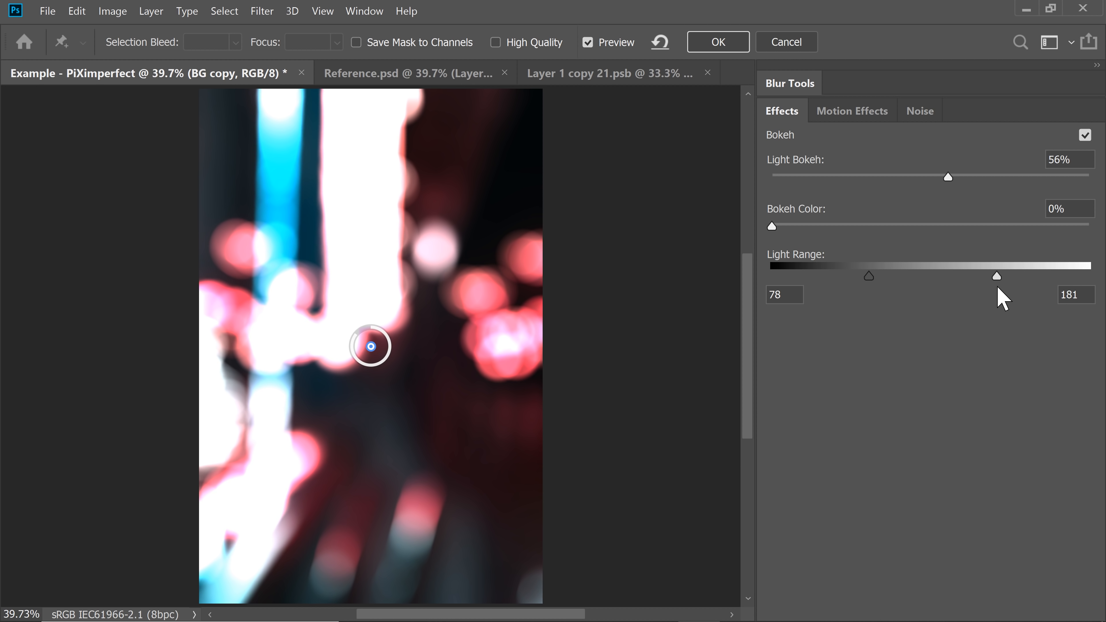
{"action": "left_click_drag", "start_coordinate": [1000, 297], "coordinate": [964, 292]}
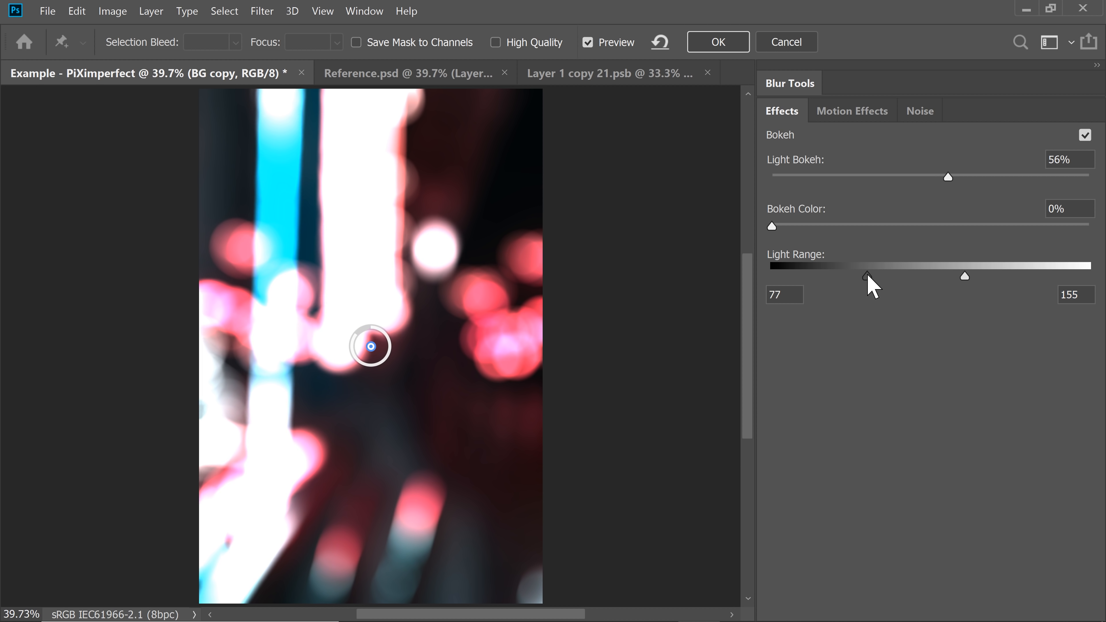
{"action": "left_click_drag", "start_coordinate": [867, 277], "coordinate": [949, 284]}
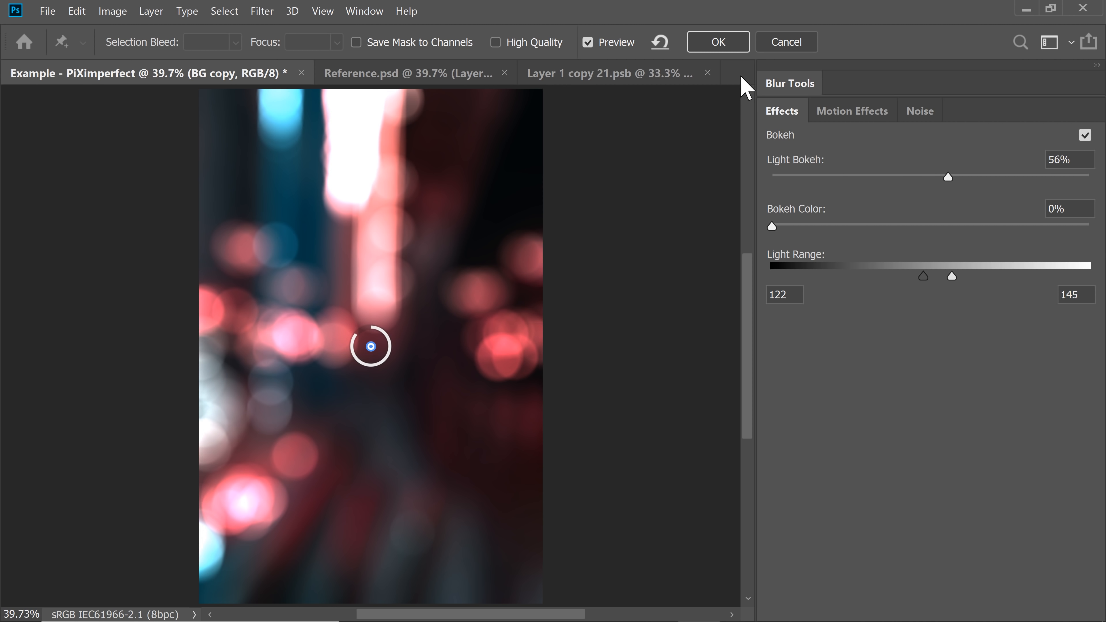
{"action": "left_click", "coordinate": [725, 44]}
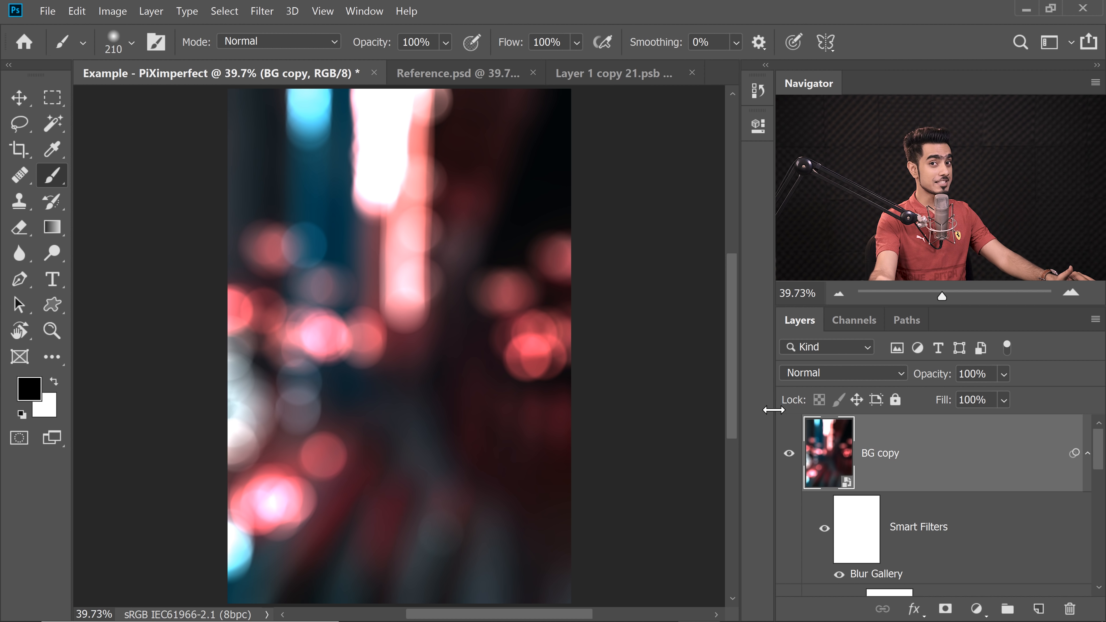
- Set the BG copy layer's blend mode to Screen, trying Overlay for comparison
{"action": "left_click", "coordinate": [828, 375]}
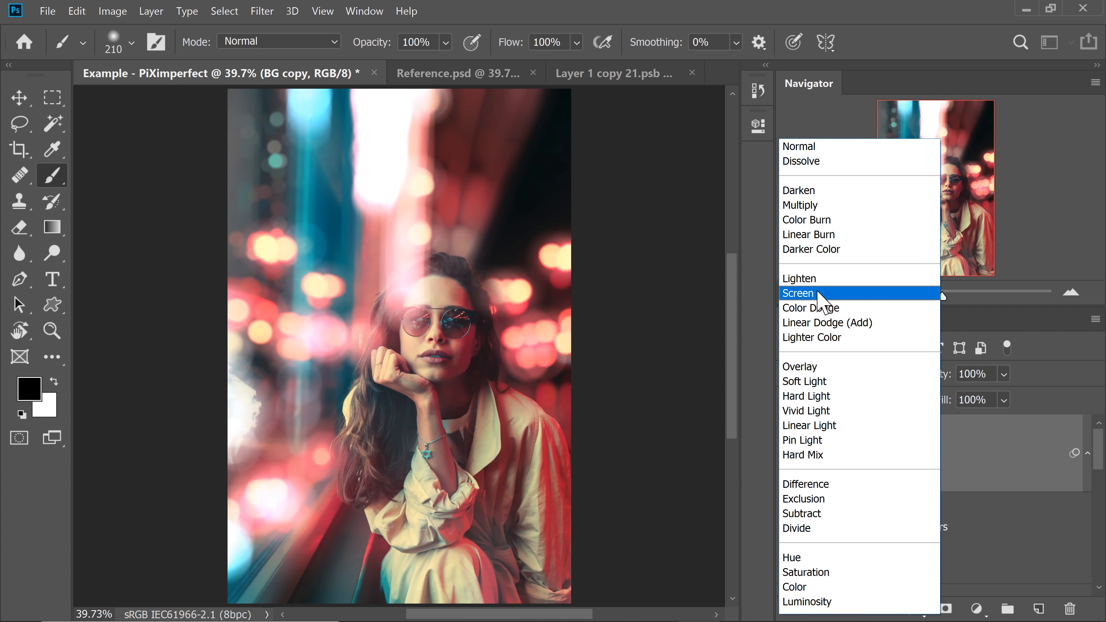
{"action": "left_click", "coordinate": [838, 293]}
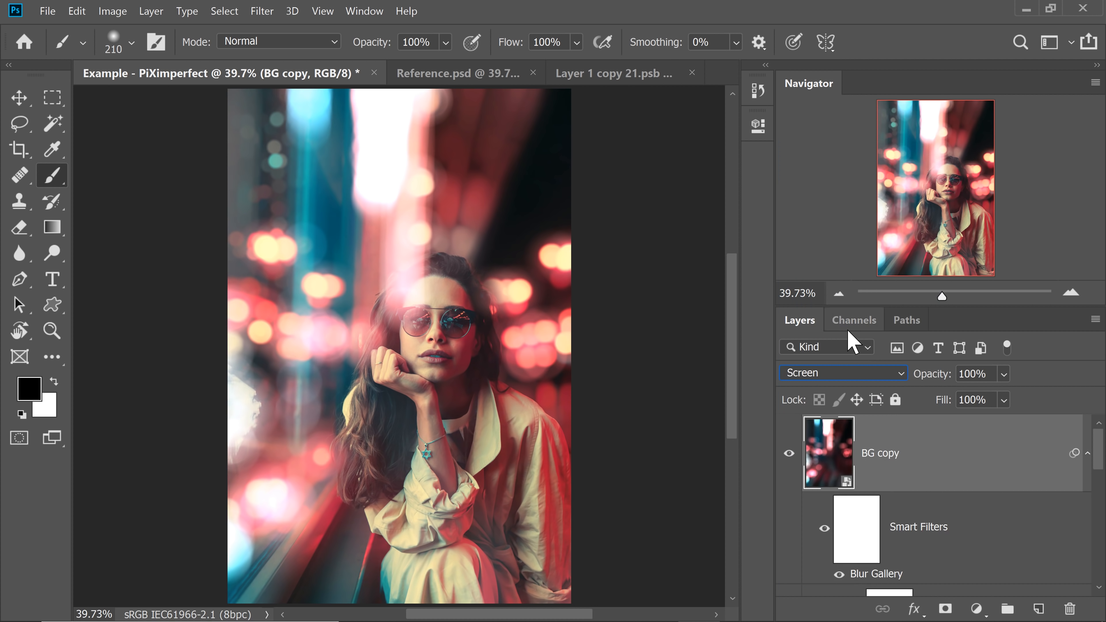
{"action": "left_click", "coordinate": [841, 379]}
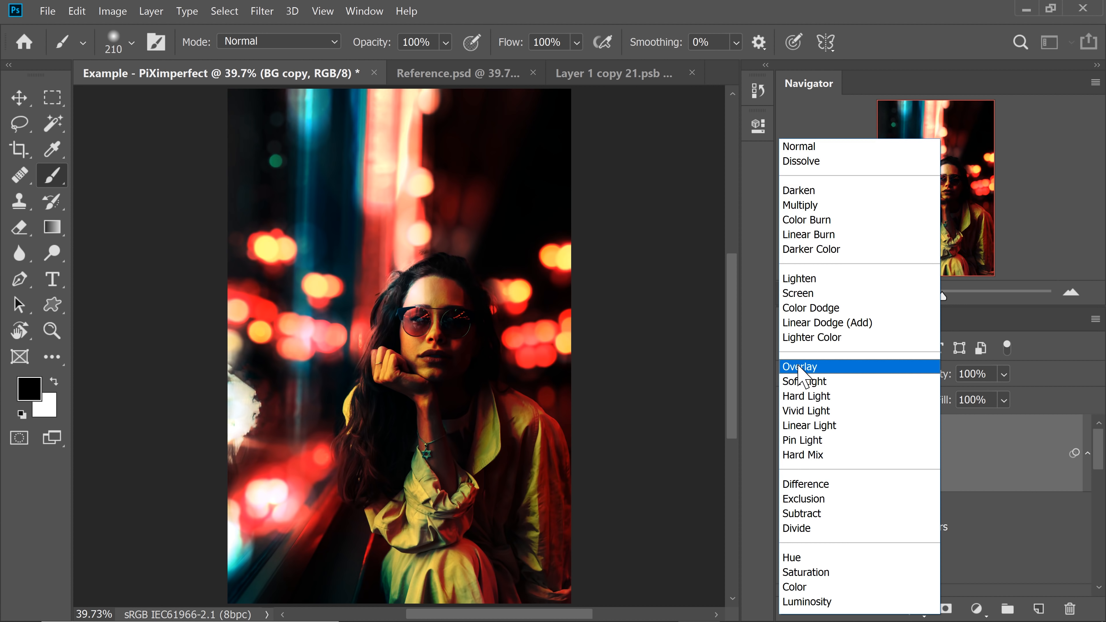
{"action": "left_click", "coordinate": [805, 368]}
{"action": "left_click", "coordinate": [820, 381]}
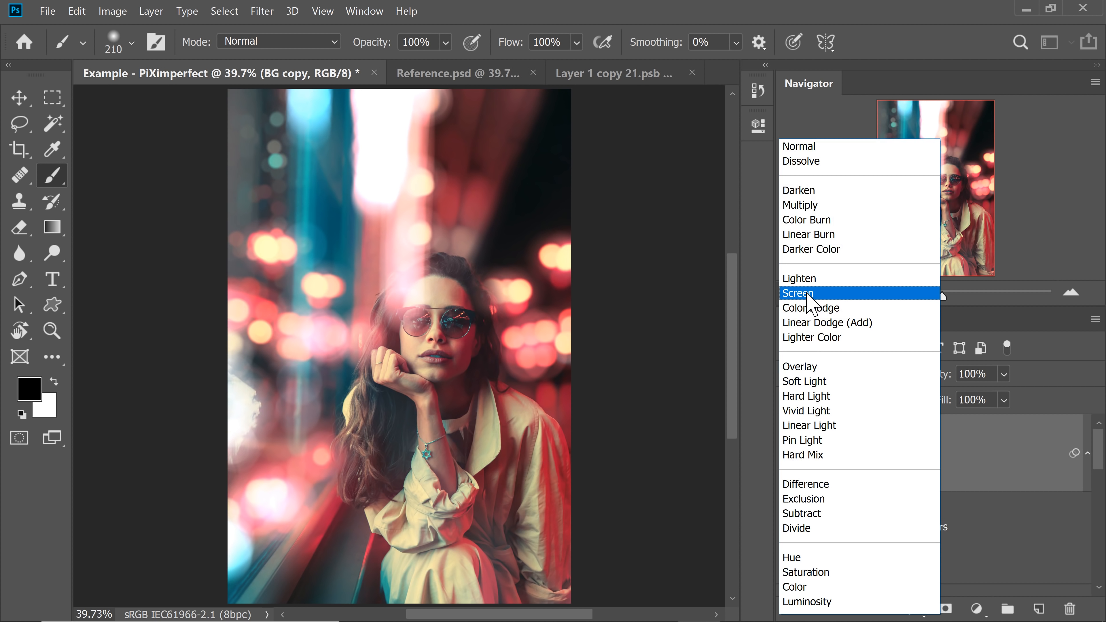
{"action": "left_click", "coordinate": [809, 294]}
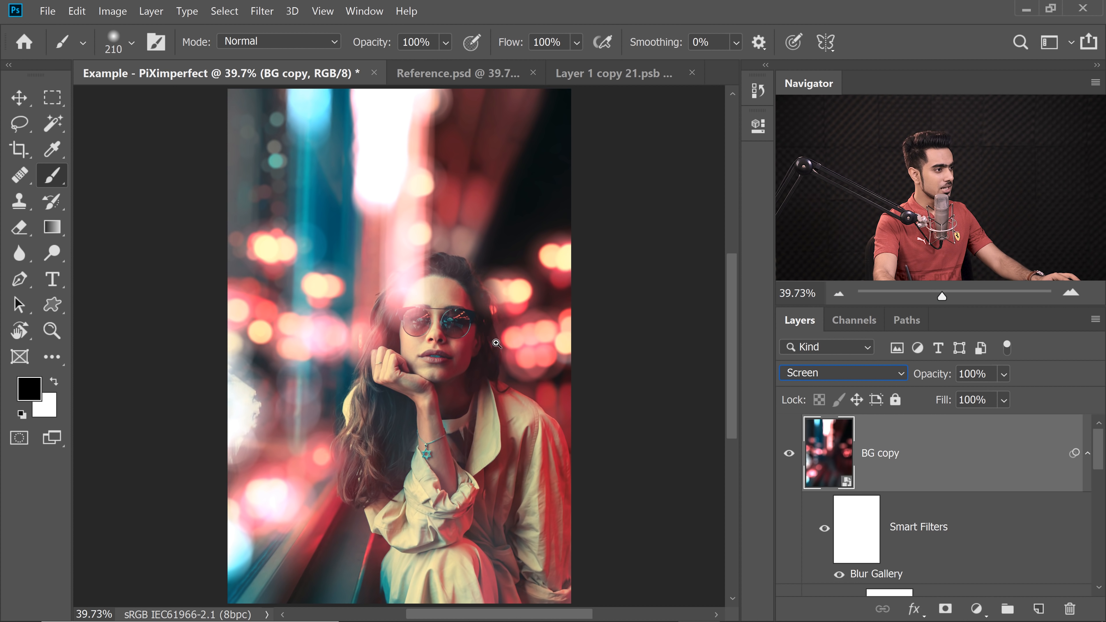
- Flip the BG copy layer vertically, and enlarge and reposition it so it extends past the canvas edges
{"action": "left_click_drag", "start_coordinate": [496, 344], "coordinate": [453, 314]}
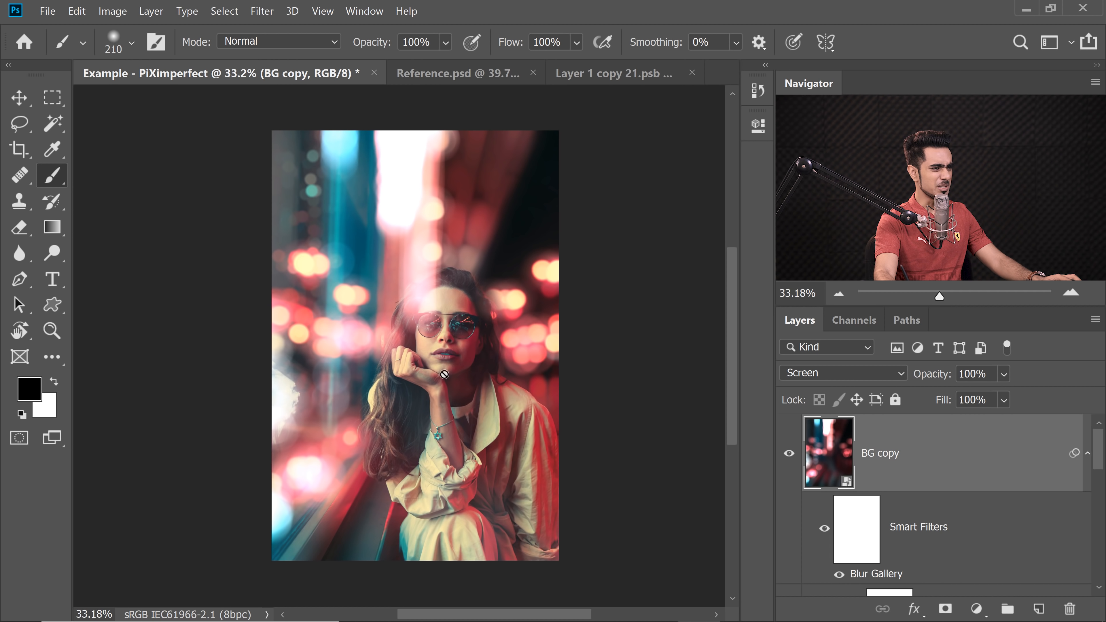
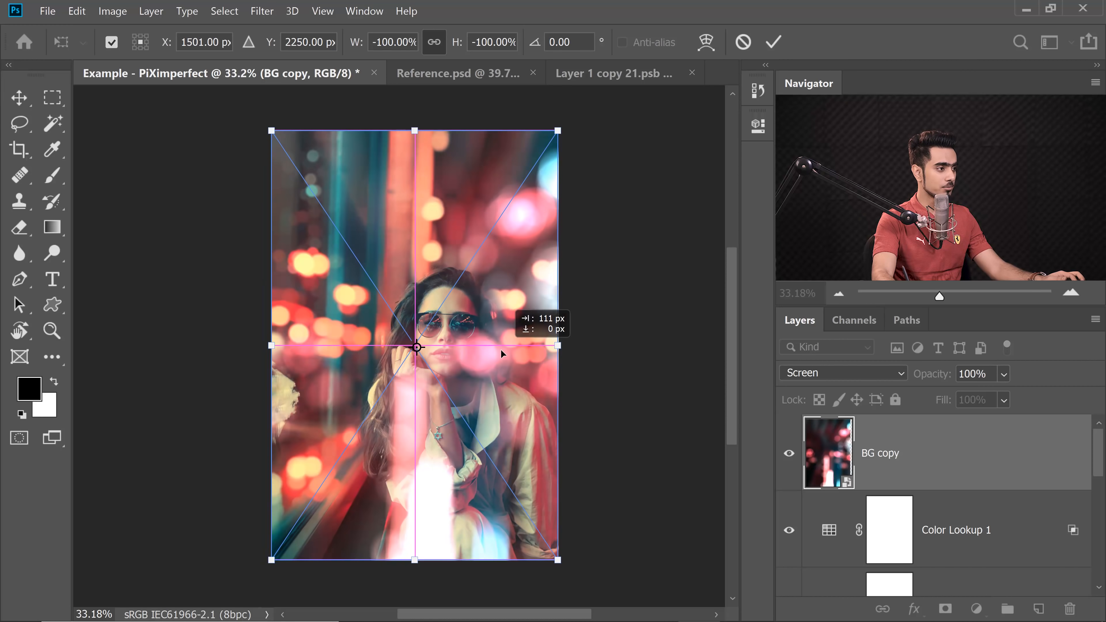
{"action": "right_click", "coordinate": [512, 310]}
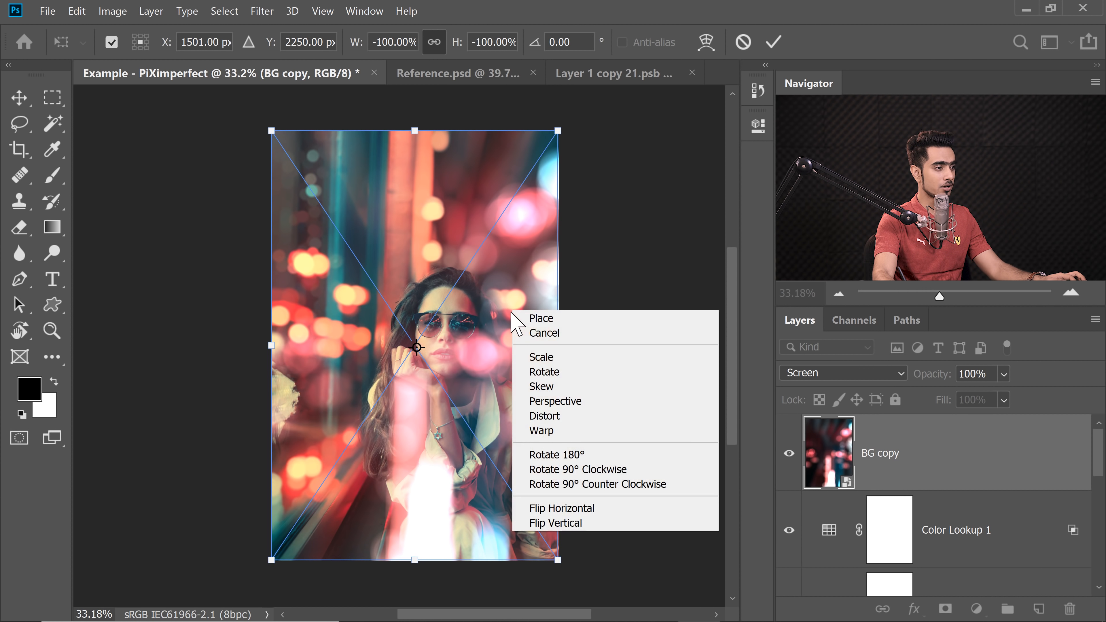
{"action": "left_click", "coordinate": [561, 523]}
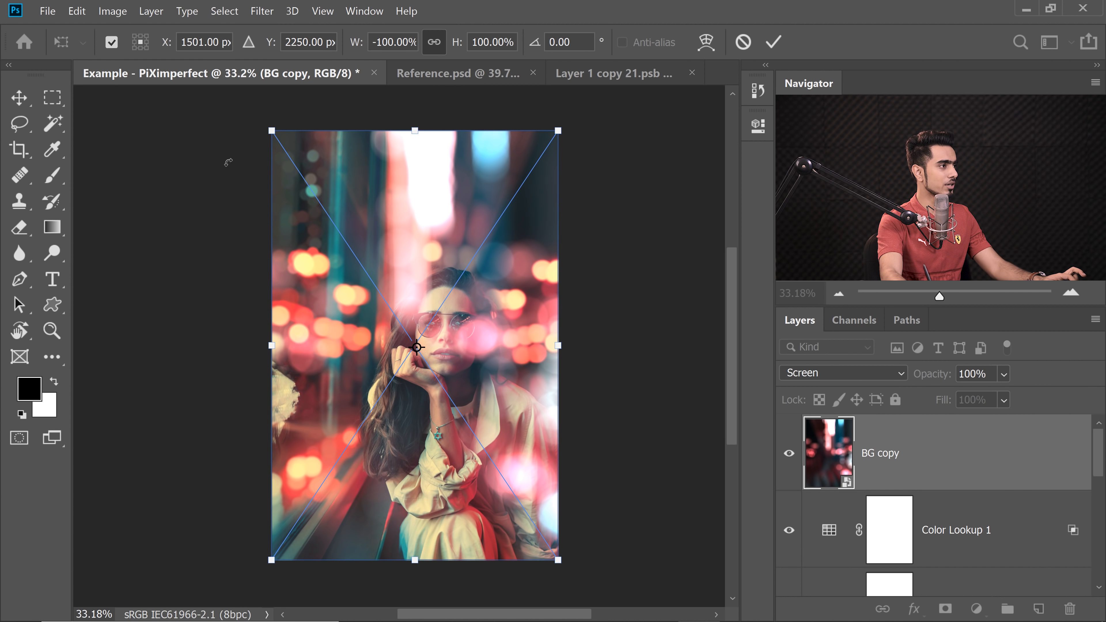
{"action": "left_click_drag", "start_coordinate": [364, 224], "coordinate": [326, 225]}
{"action": "left_click_drag", "start_coordinate": [292, 149], "coordinate": [248, 120]}
{"action": "mouse_move", "coordinate": [368, 212]}
{"action": "left_mouse_down"}
{"action": "mouse_move", "coordinate": [429, 185]}
{"action": "mouse_move", "coordinate": [411, 287]}
{"action": "mouse_move", "coordinate": [429, 292]}
{"action": "left_mouse_up"}
{"action": "key", "text": "Return"}
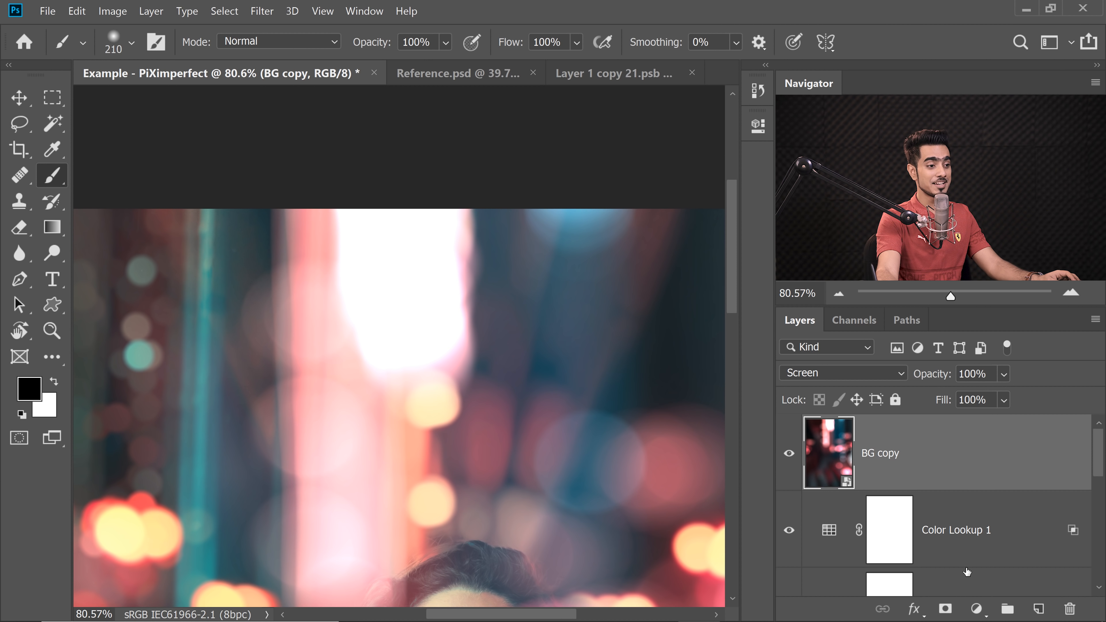
- Add a layer mask to BG copy and paint black over the bright glow at the top centre of the image
{"action": "left_click", "coordinate": [945, 609]}
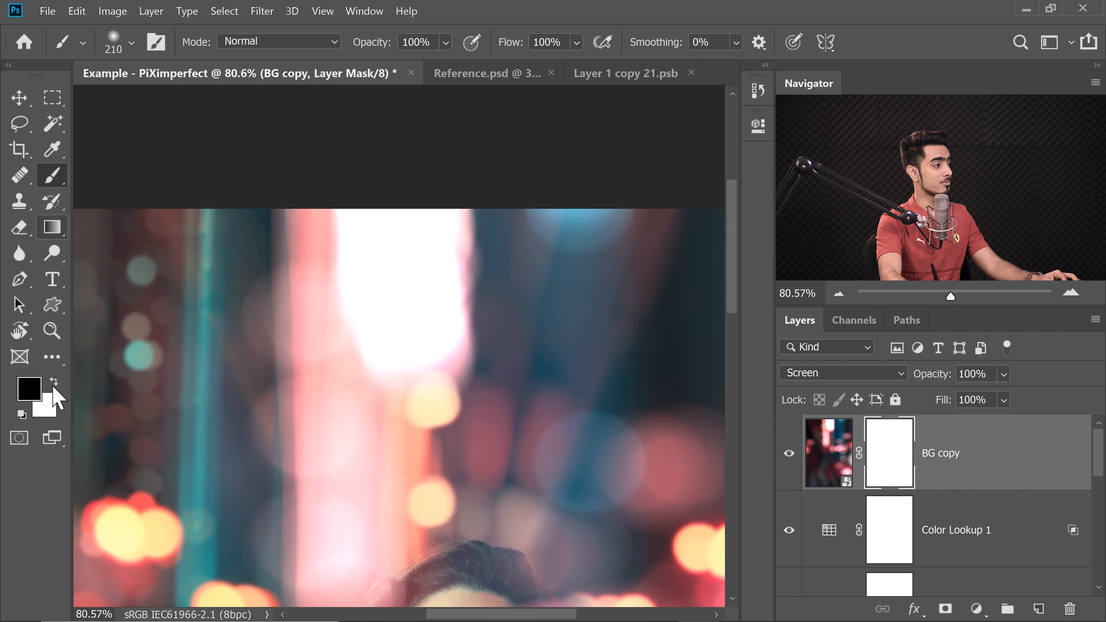
{"action": "mouse_move", "coordinate": [366, 303]}
{"action": "left_mouse_down"}
{"action": "mouse_move", "coordinate": [329, 323]}
{"action": "mouse_move", "coordinate": [517, 310]}
{"action": "left_mouse_up"}
{"action": "left_click_drag", "start_coordinate": [296, 330], "coordinate": [434, 328]}
{"action": "left_click", "coordinate": [362, 300]}
{"action": "left_click", "coordinate": [332, 303]}
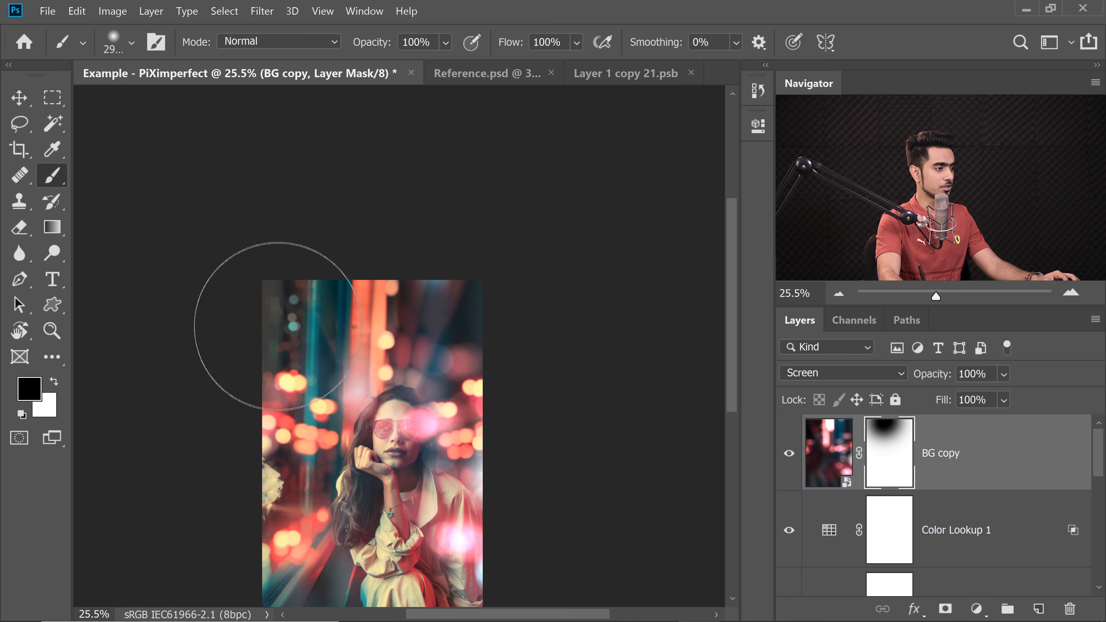
{"action": "left_click", "coordinate": [291, 286]}
{"action": "key", "text": "ctrl+z"}
- Lower the BG copy layer's opacity to 51%, and duplicate the layer with the duplicate at 100% opacity
{"action": "left_click_drag", "start_coordinate": [374, 311], "coordinate": [456, 282]}
{"action": "left_click_drag", "start_coordinate": [930, 378], "coordinate": [901, 379]}
{"action": "left_click_drag", "start_coordinate": [452, 352], "coordinate": [409, 304]}
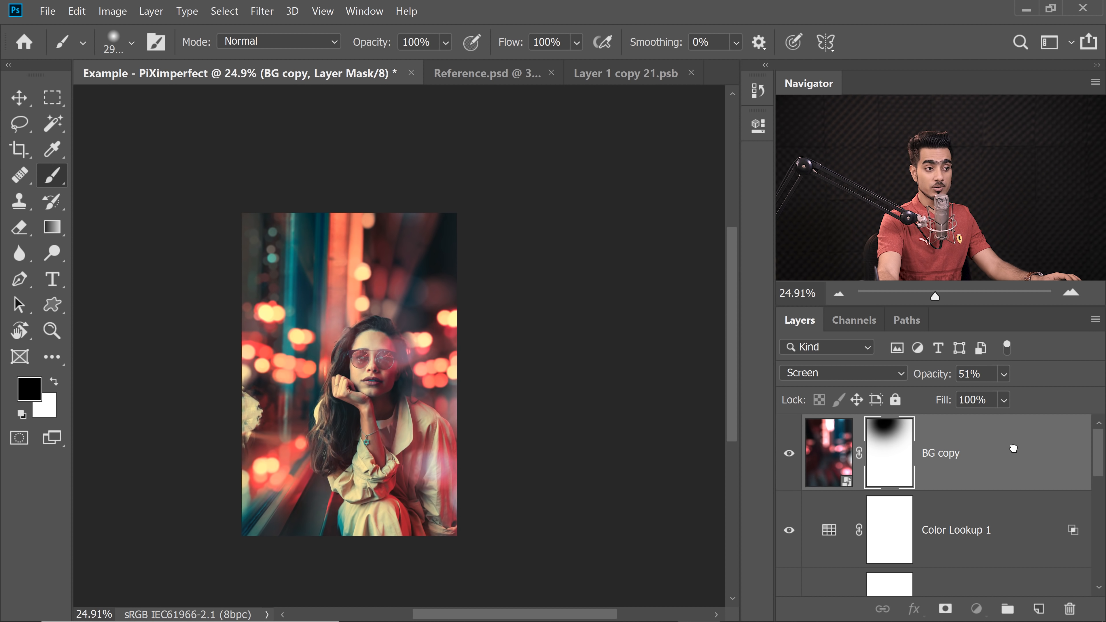
{"action": "left_click_drag", "start_coordinate": [1013, 448], "coordinate": [1040, 610]}
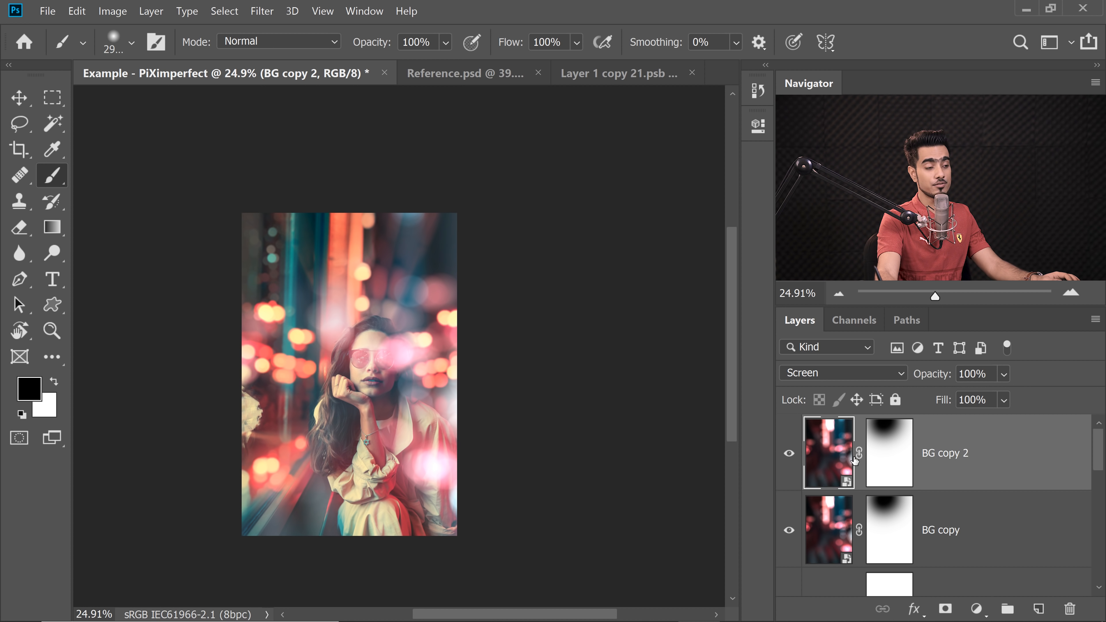
- Flip the BG copy 2 layer vertically, rotate it to -20.49° and move it down to Y 2653 px
{"action": "key", "text": "ctrl+t"}
{"action": "right_click", "coordinate": [383, 355]}
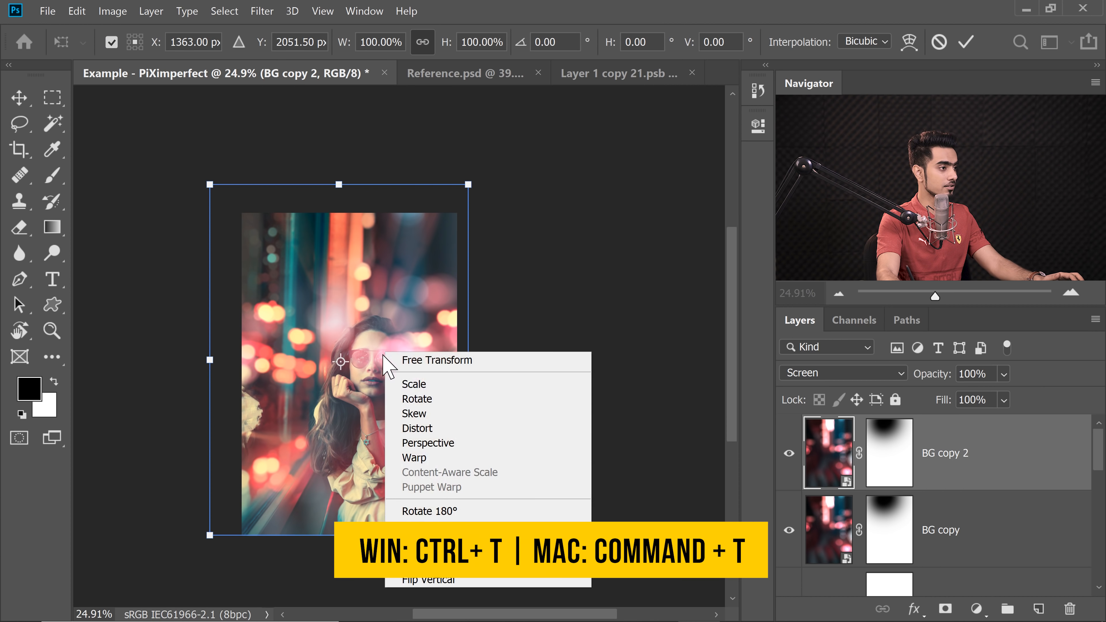
{"action": "left_click", "coordinate": [452, 565]}
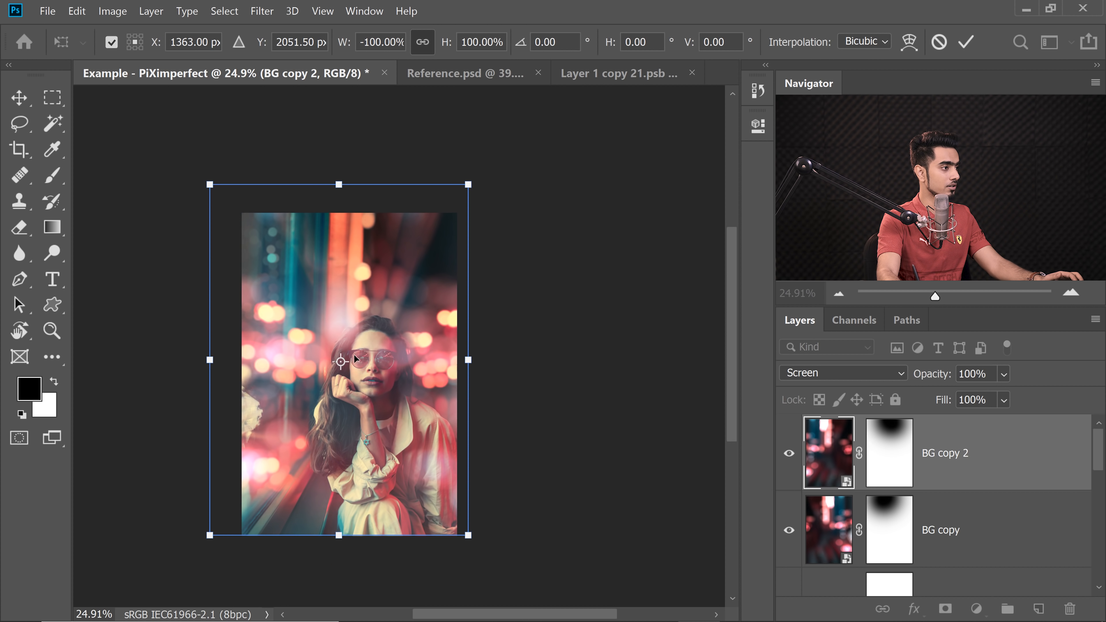
{"action": "left_click_drag", "start_coordinate": [355, 359], "coordinate": [353, 434]}
{"action": "left_click_drag", "start_coordinate": [496, 267], "coordinate": [425, 224]}
{"action": "left_click_drag", "start_coordinate": [416, 441], "coordinate": [410, 401]}
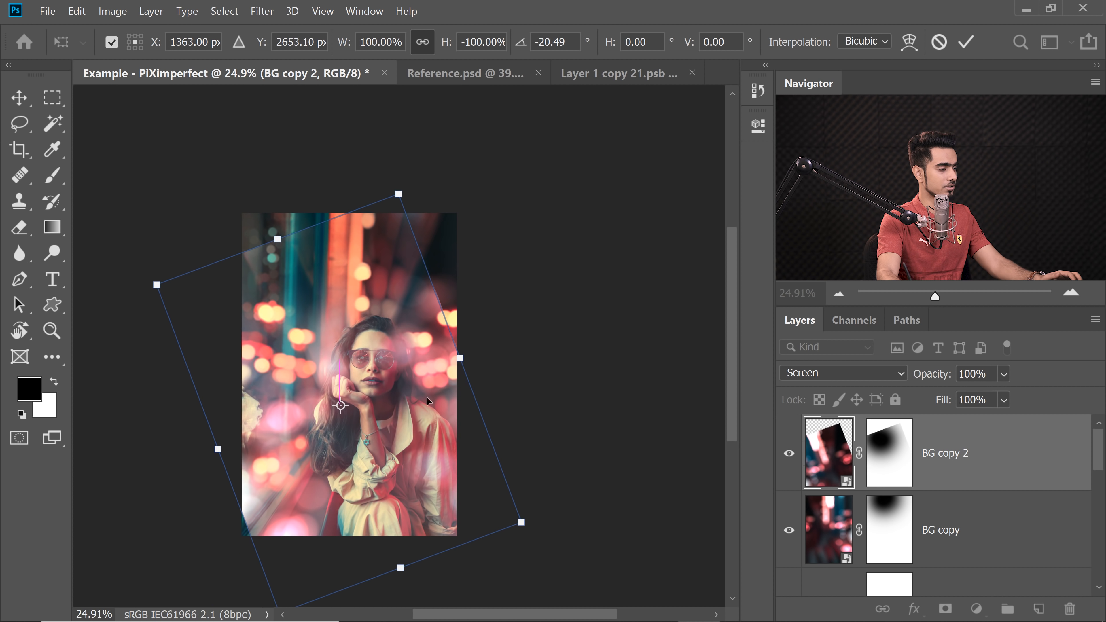
{"action": "key", "text": "Return"}
- Paint black on the BG copy 2 mask to hide the hard layer edges and the glow over the woman's face
{"action": "key", "text": "b"}
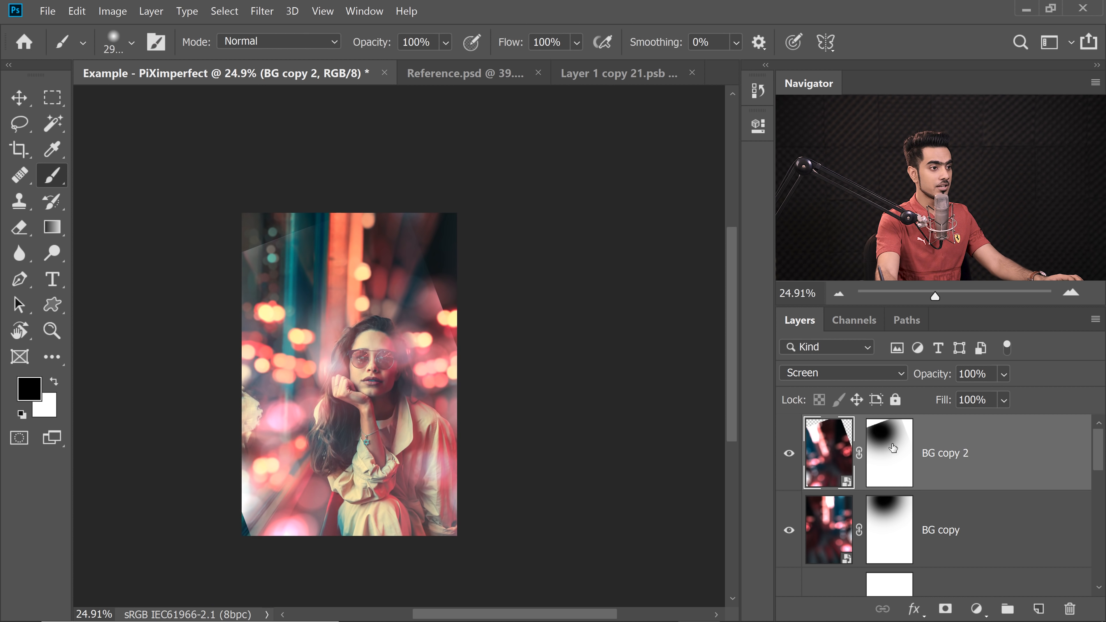
{"action": "left_click", "coordinate": [892, 447]}
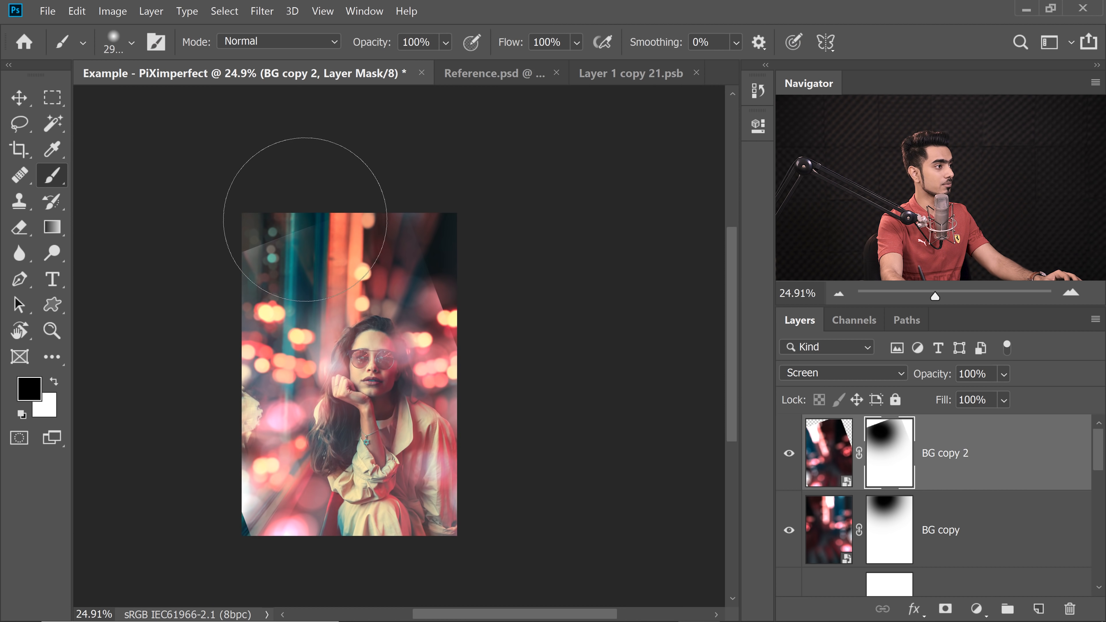
{"action": "mouse_move", "coordinate": [304, 220]}
{"action": "left_mouse_down"}
{"action": "mouse_move", "coordinate": [289, 160]}
{"action": "mouse_move", "coordinate": [264, 192]}
{"action": "mouse_move", "coordinate": [444, 210]}
{"action": "mouse_move", "coordinate": [455, 274]}
{"action": "mouse_move", "coordinate": [526, 335]}
{"action": "left_mouse_up"}
{"action": "right_click", "coordinate": [427, 341], "text": "alt"}
{"action": "left_click", "coordinate": [461, 352]}
- Shift the BG copy 2 layer slightly down and to the left, to about X 1194 px, Y 2749 px
{"action": "key", "text": "ctrl+t"}
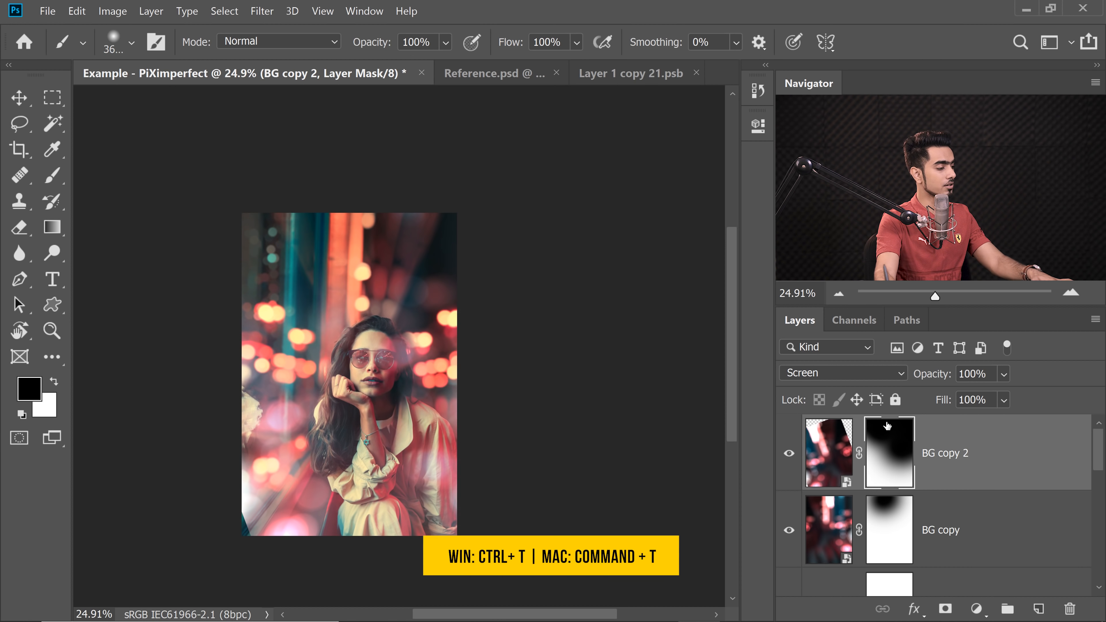
{"action": "left_click_drag", "start_coordinate": [421, 434], "coordinate": [406, 445]}
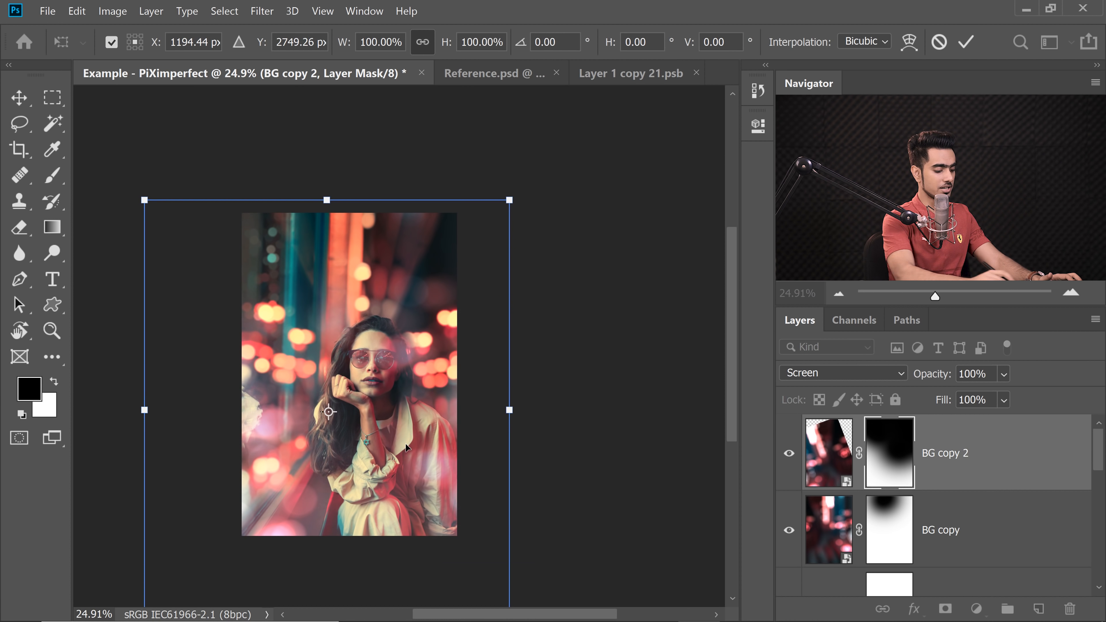
{"action": "key", "text": "Return"}
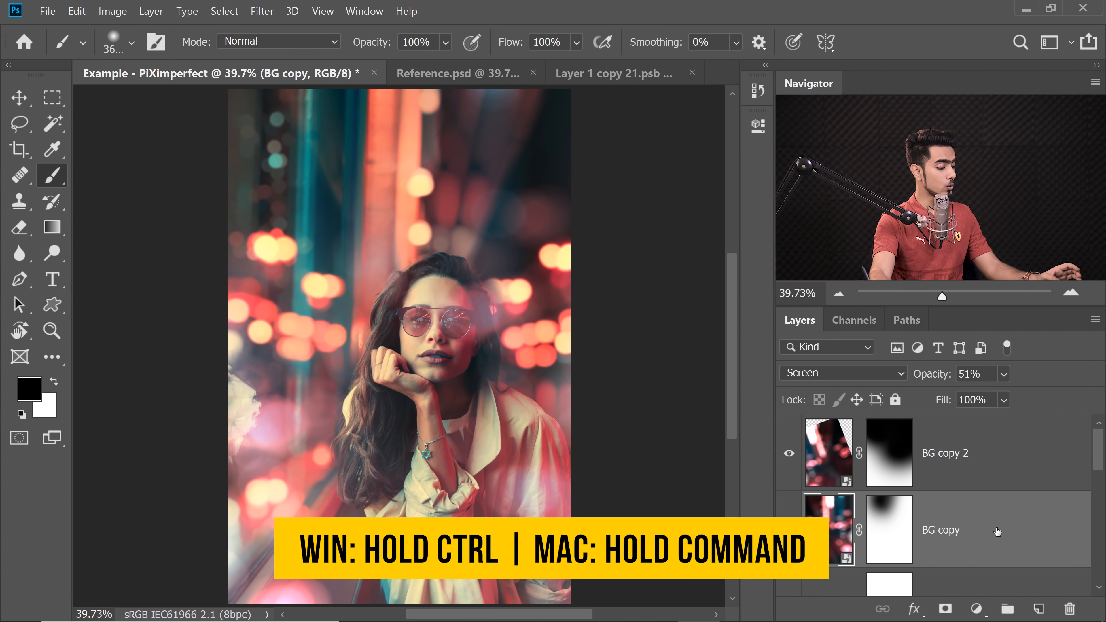
- Group the BG copy and BG copy 2 layers and name the group Overlay
{"action": "left_click", "coordinate": [989, 478], "text": "ctrl"}
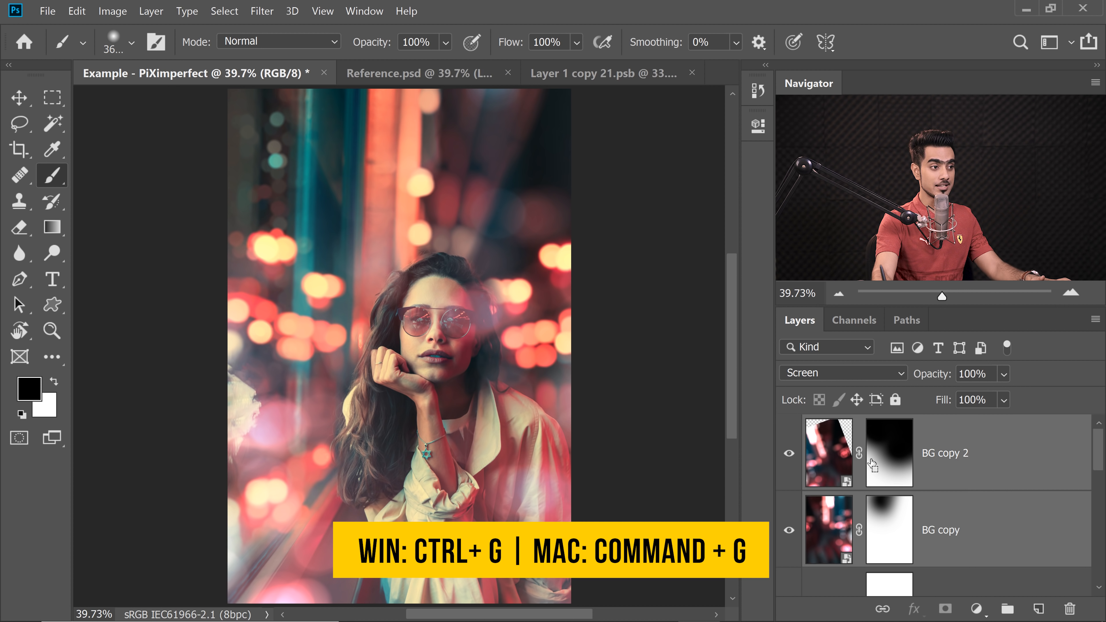
{"action": "key", "text": "ctrl+g"}
{"action": "double_click", "coordinate": [856, 426]}
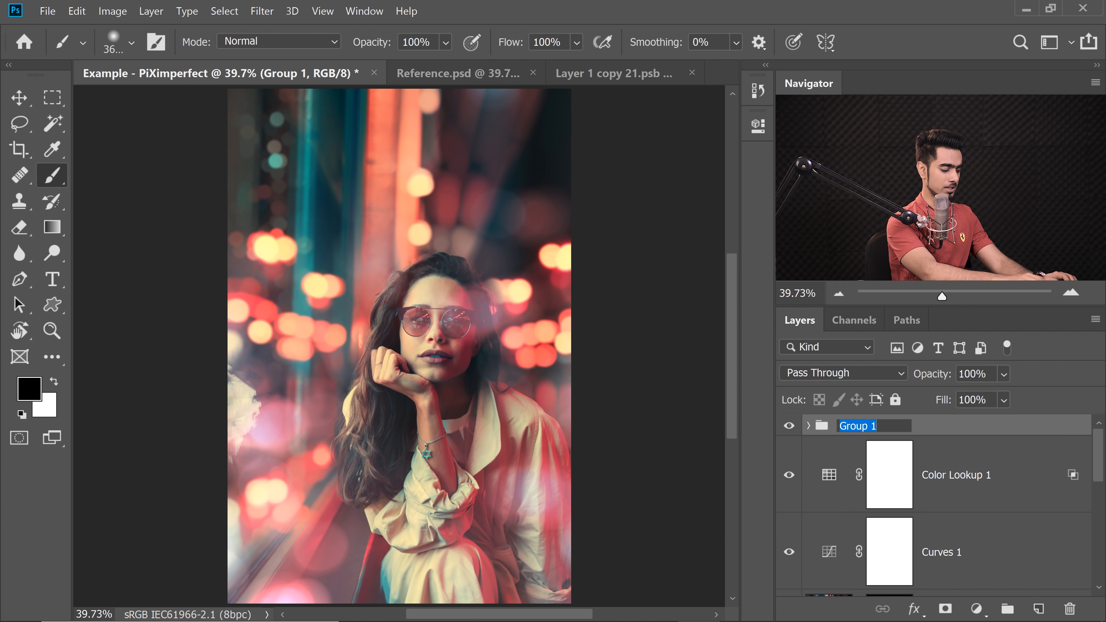
{"action": "type", "text": "Overlay"}
{"action": "key", "text": "Return"}
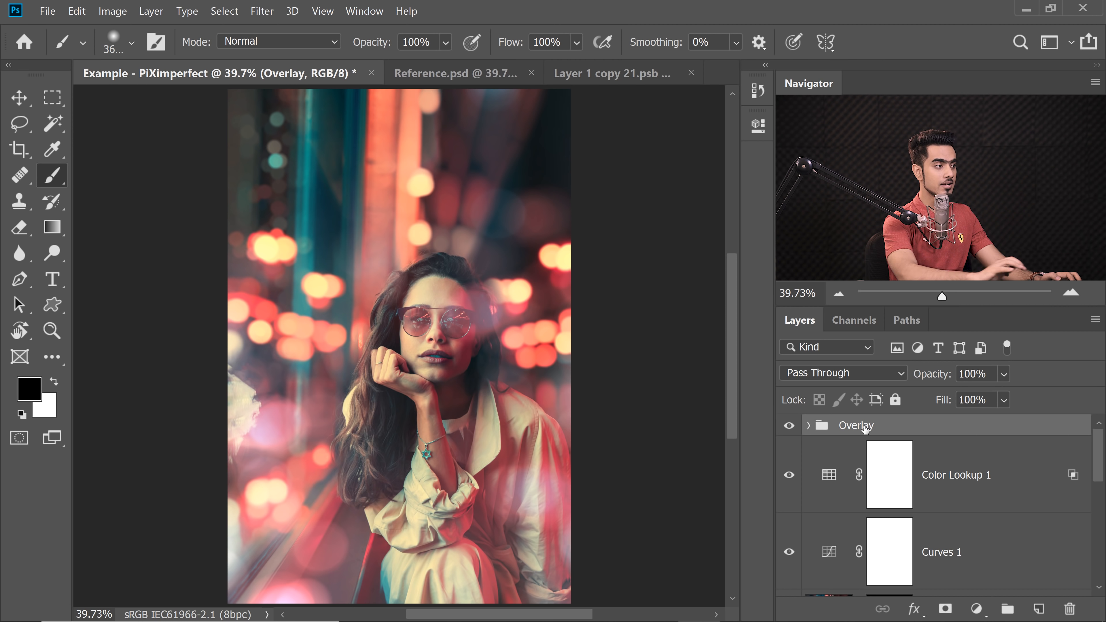
{"action": "left_click", "coordinate": [971, 572]}
{"action": "key", "text": "x"}
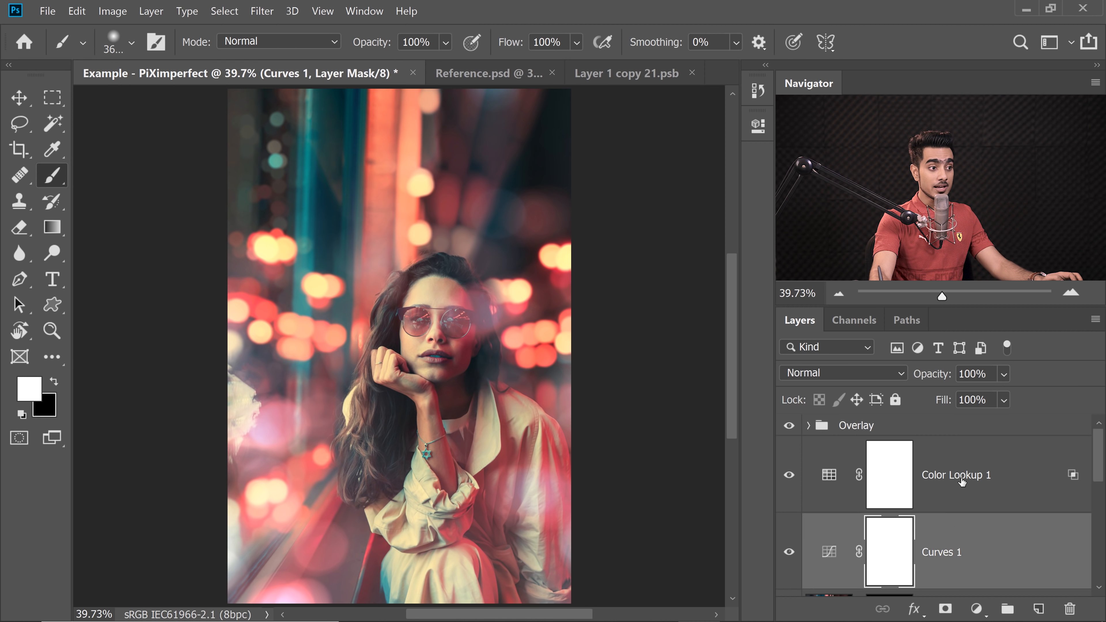
{"action": "left_click", "coordinate": [960, 481]}
{"action": "left_click", "coordinate": [977, 546]}
{"action": "left_click", "coordinate": [973, 493]}
{"action": "left_click_drag", "start_coordinate": [1096, 457], "coordinate": [1095, 532]}
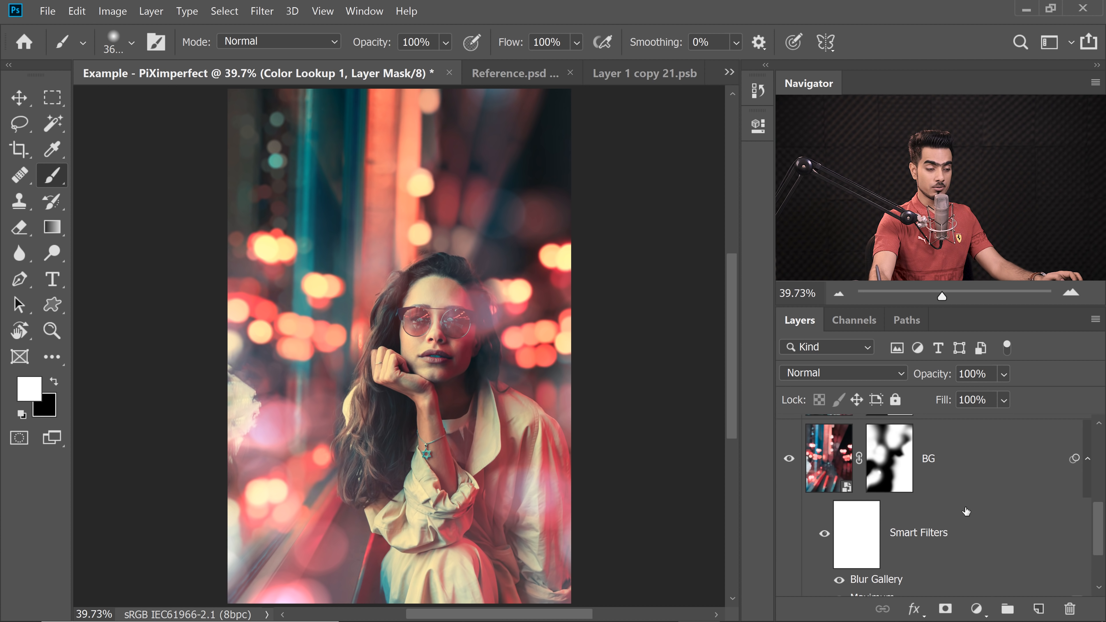
{"action": "left_click_drag", "start_coordinate": [1097, 536], "coordinate": [1097, 462]}
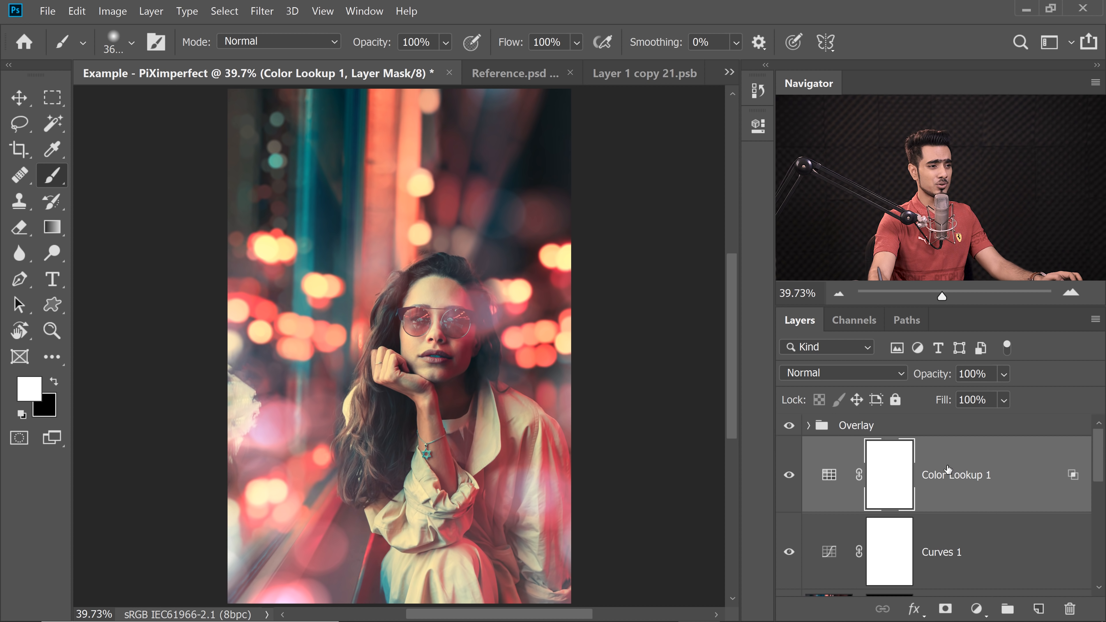
- Try placing the Color Lookup 1 and Curves 1 layers above the Overlay group, and return them below it
{"action": "left_click_drag", "start_coordinate": [948, 470], "coordinate": [956, 497]}
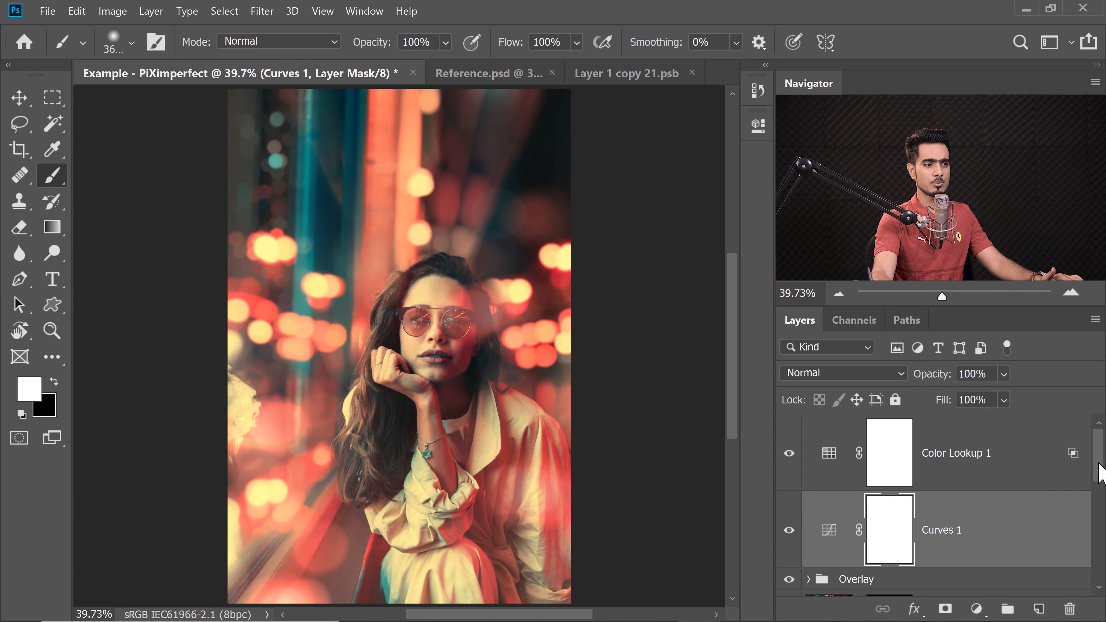
{"action": "scroll", "coordinate": [1071, 465], "scroll_direction": "down", "scroll_amount": 1}
{"action": "left_click", "coordinate": [996, 461], "text": "shift"}
{"action": "key", "text": "ctrl+["}
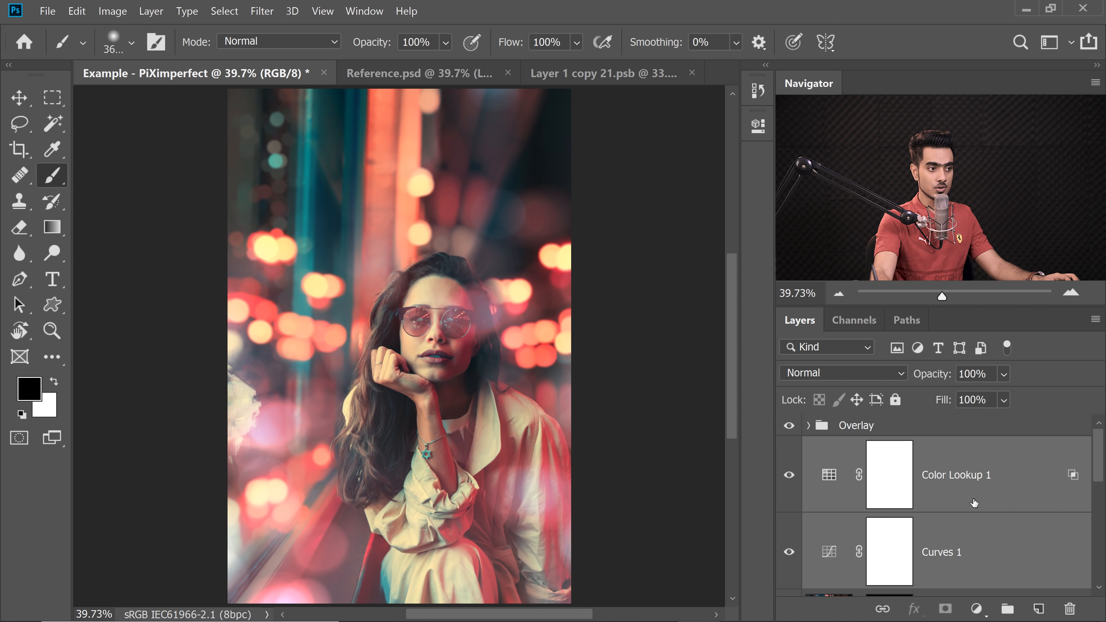
- Duplicate the Curves 1 and Color Lookup 1 layers together and place both copies above the Overlay group
{"action": "left_click", "coordinate": [995, 545]}
{"action": "left_click", "coordinate": [1001, 492]}
{"action": "left_click", "coordinate": [990, 558]}
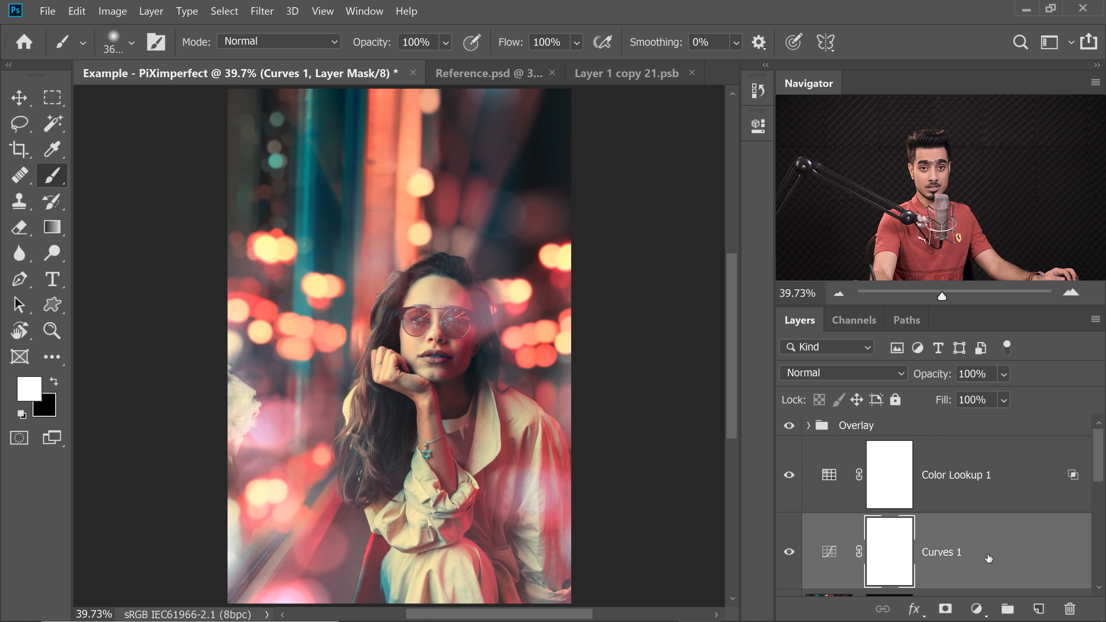
{"action": "left_click", "coordinate": [988, 497], "text": "shift"}
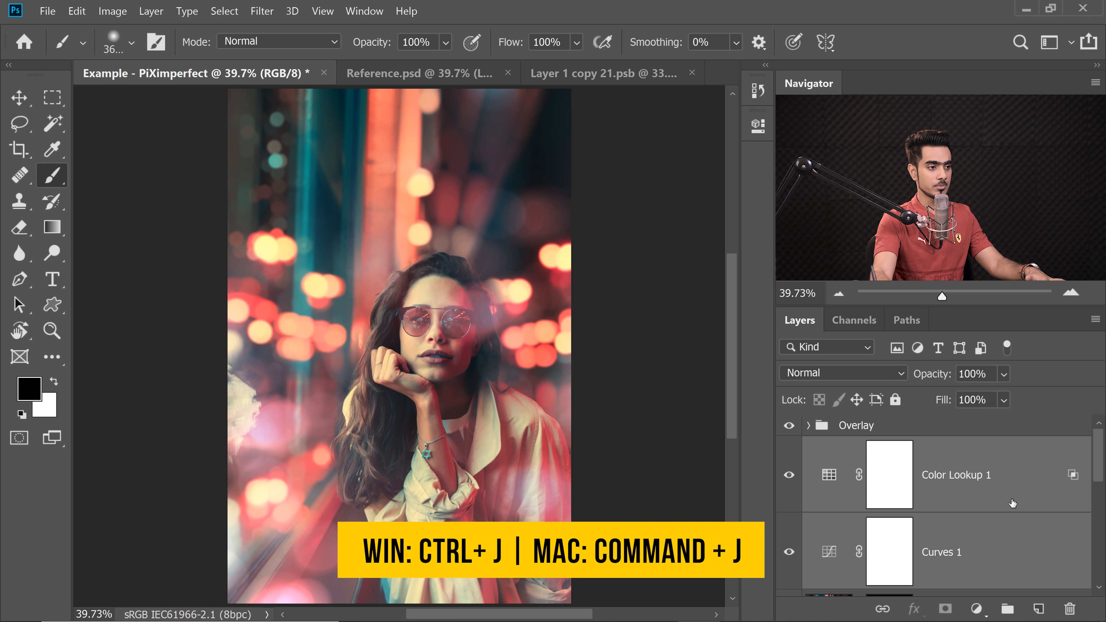
{"action": "key", "text": "ctrl+j"}
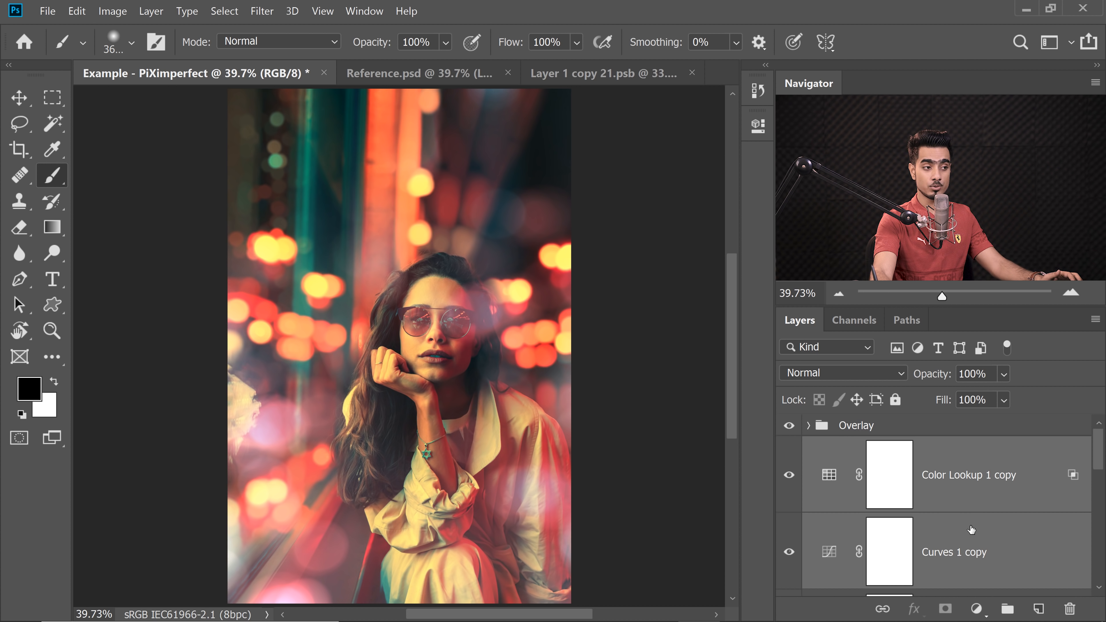
{"action": "left_click_drag", "start_coordinate": [965, 500], "coordinate": [922, 433]}
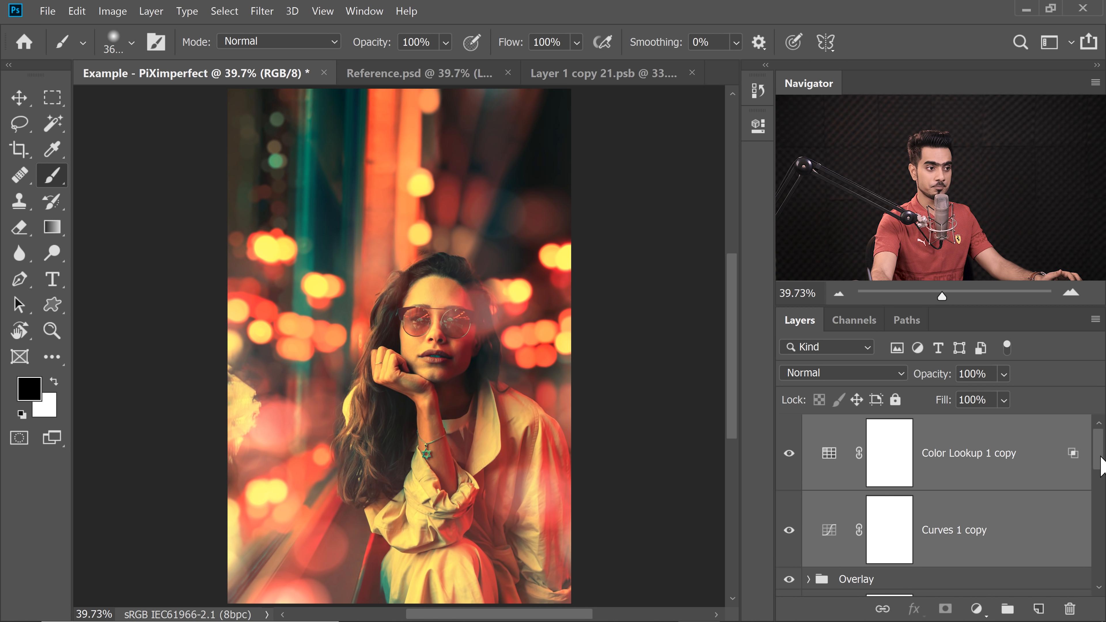
{"action": "left_click_drag", "start_coordinate": [1100, 457], "coordinate": [1101, 466]}
- Clip the Curves 1 copy and Color Lookup 1 copy layers to the Overlay group, checking the Curves copy's effect and settings
{"action": "left_click", "coordinate": [994, 501]}
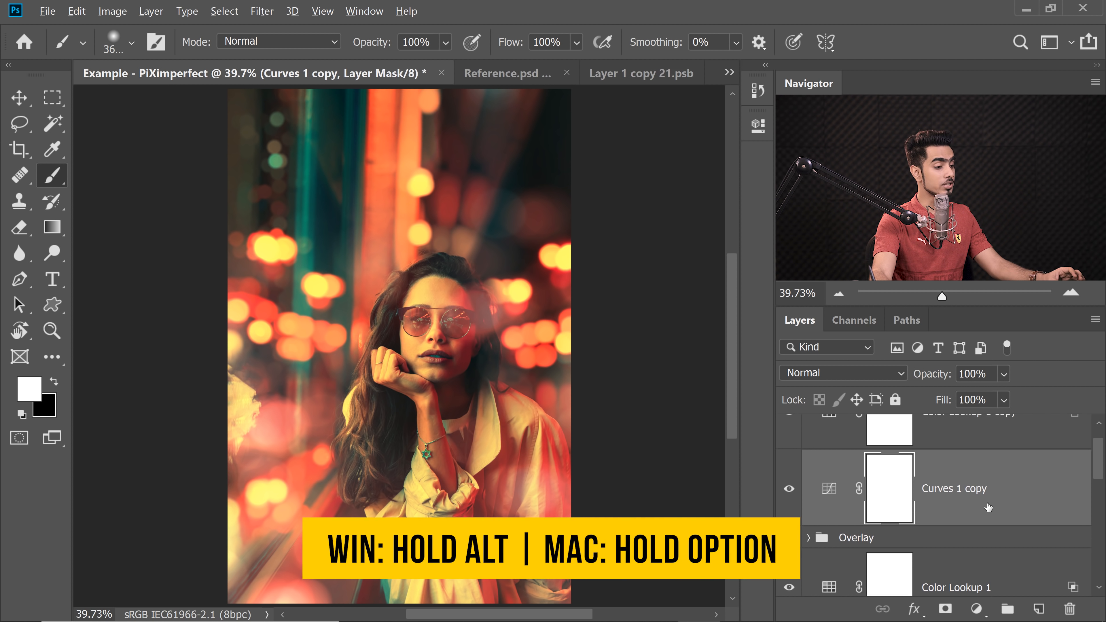
{"action": "left_click", "coordinate": [948, 524], "text": "alt"}
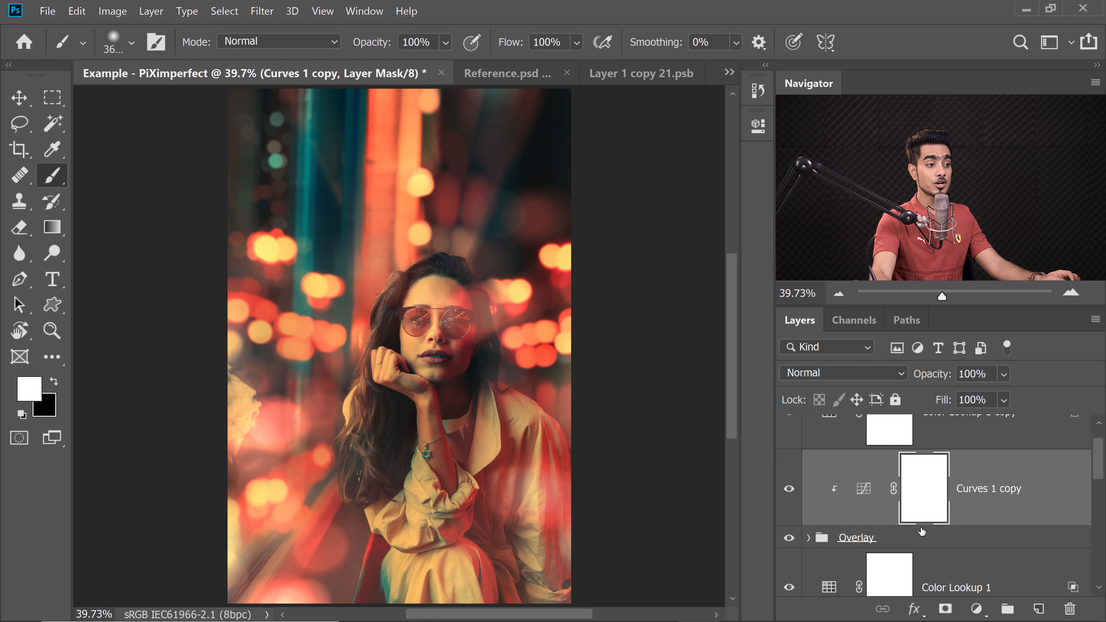
{"action": "left_click", "coordinate": [790, 488]}
{"action": "left_click", "coordinate": [789, 489]}
{"action": "double_click", "coordinate": [861, 488]}
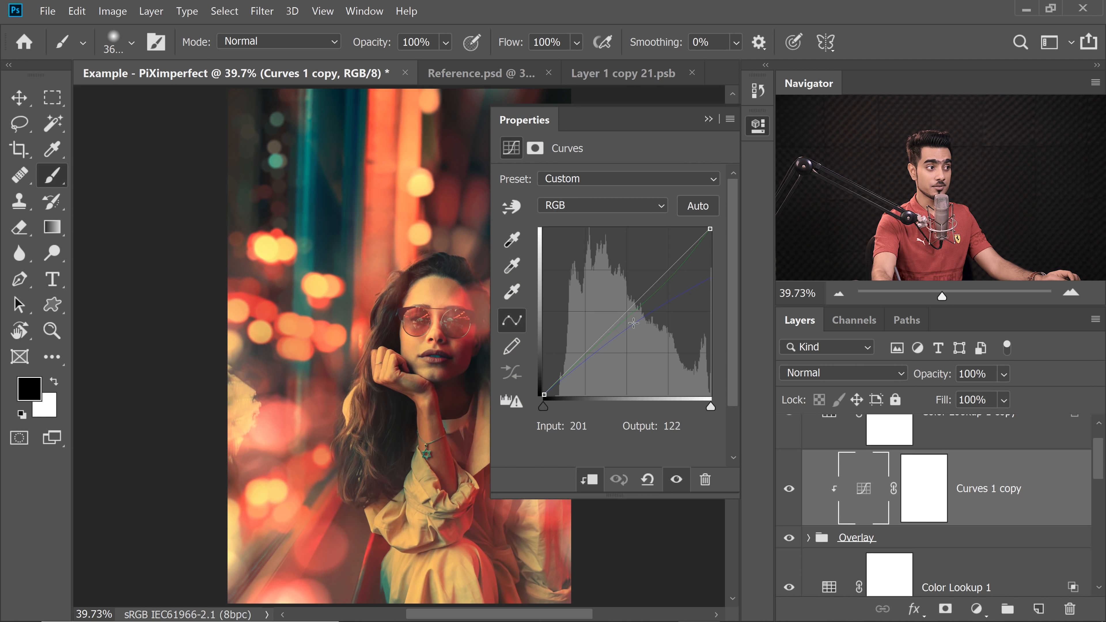
{"action": "left_click", "coordinate": [708, 120]}
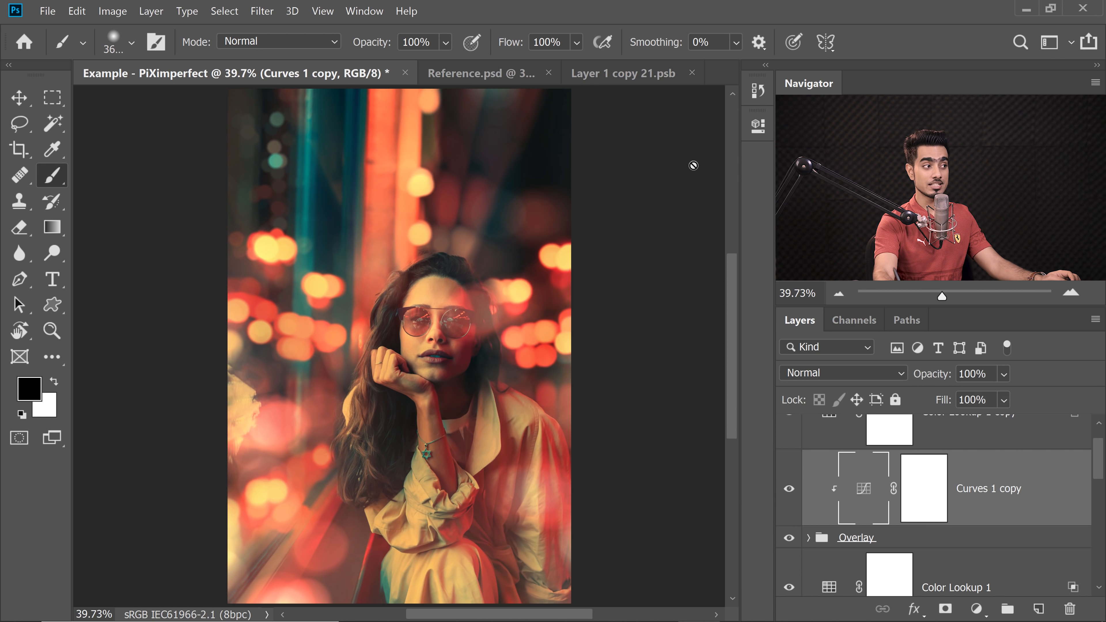
{"action": "scroll", "coordinate": [1101, 455], "scroll_direction": "up", "scroll_amount": 2}
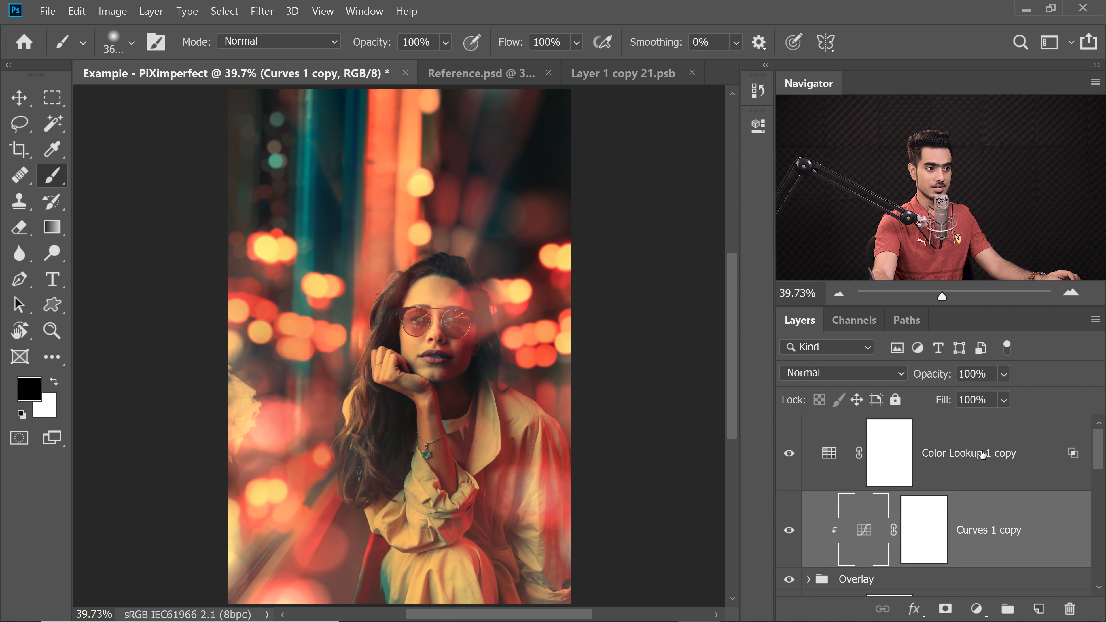
{"action": "left_click", "coordinate": [985, 490], "text": "alt"}
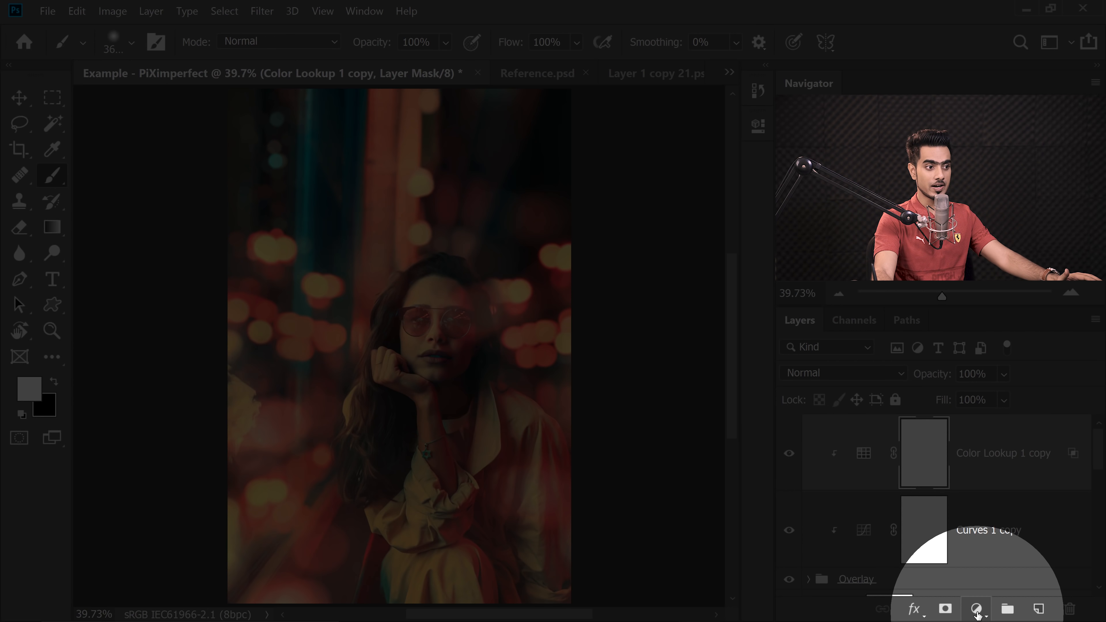
- Add a linear Gradient Fill layer above the Color Lookup 1 copy layer, based on the Red, Green preset
{"action": "left_click", "coordinate": [977, 614]}
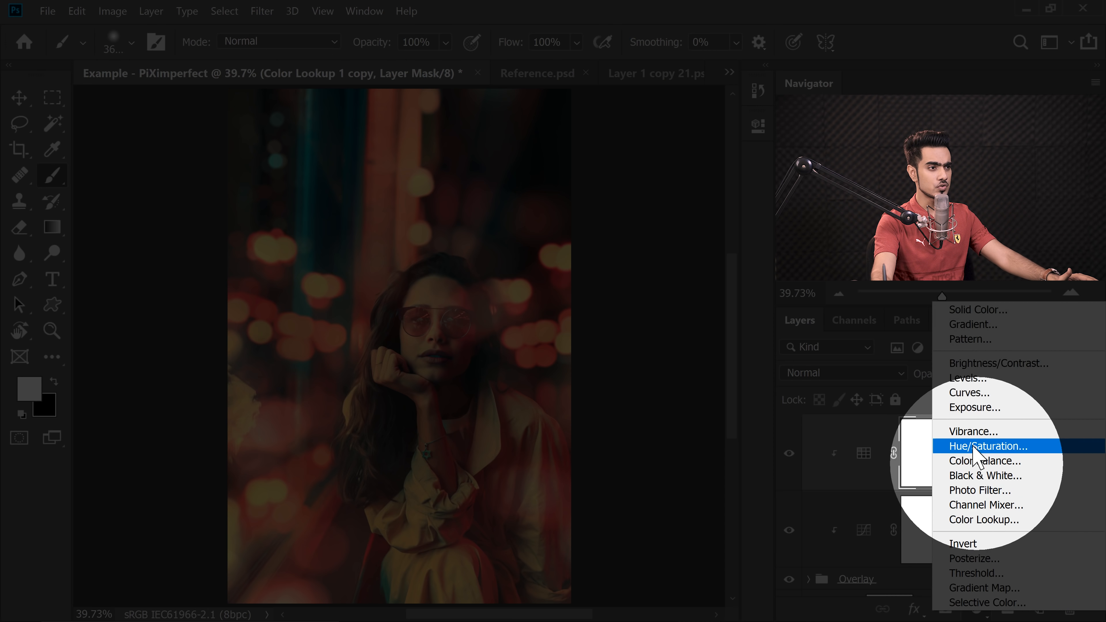
{"action": "left_click", "coordinate": [973, 323]}
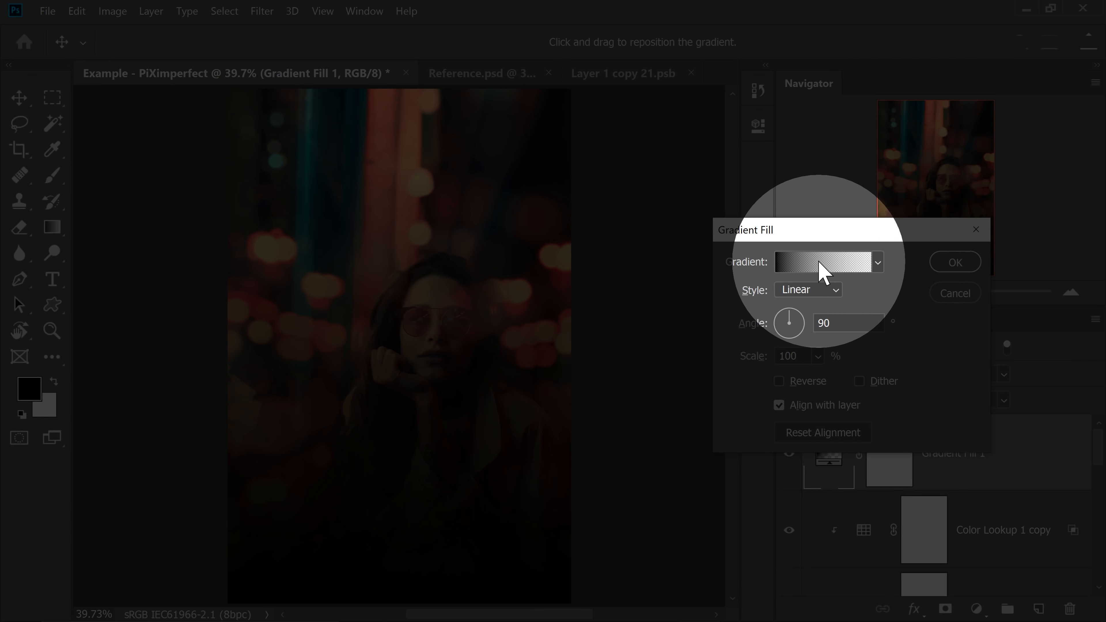
{"action": "left_click", "coordinate": [825, 275]}
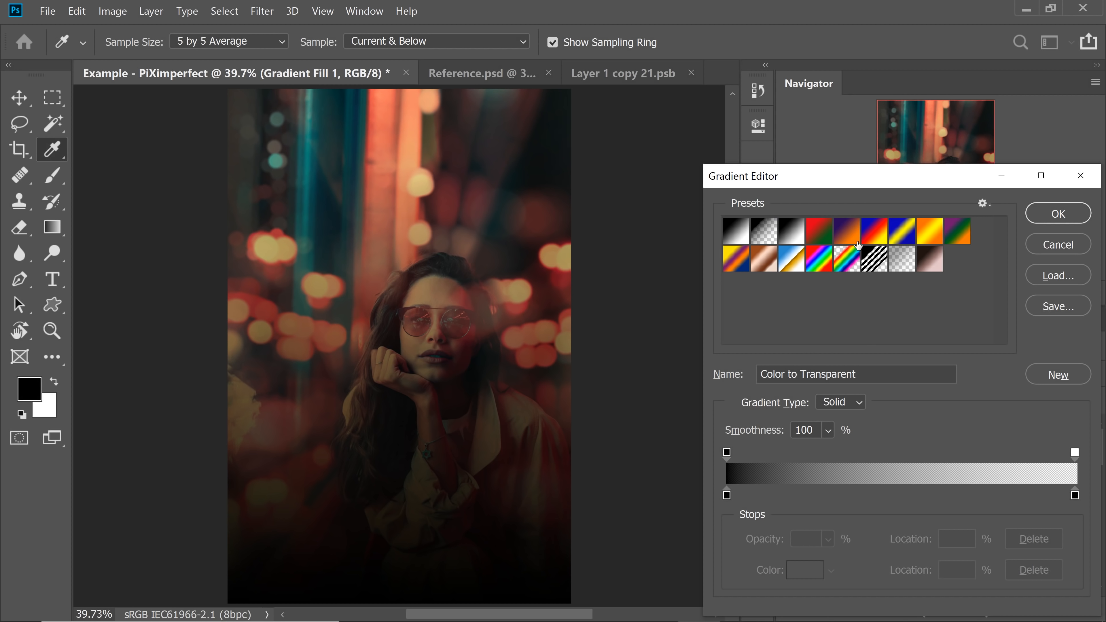
{"action": "left_click", "coordinate": [819, 230]}
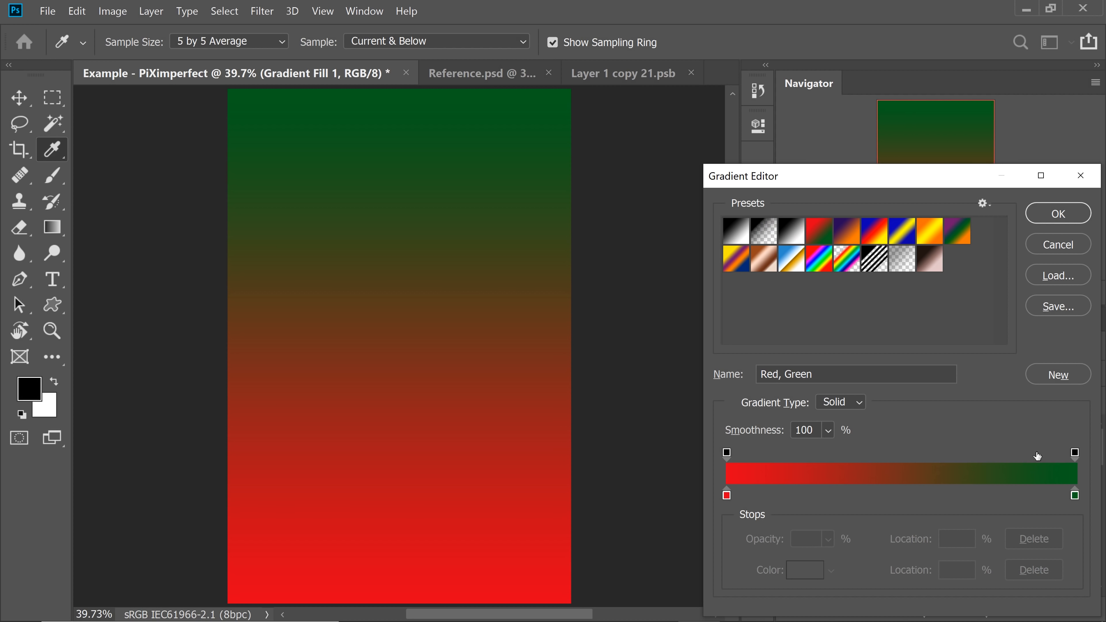
- Recolor the gradient's red start stop to magenta c900e1
{"action": "left_click", "coordinate": [726, 497]}
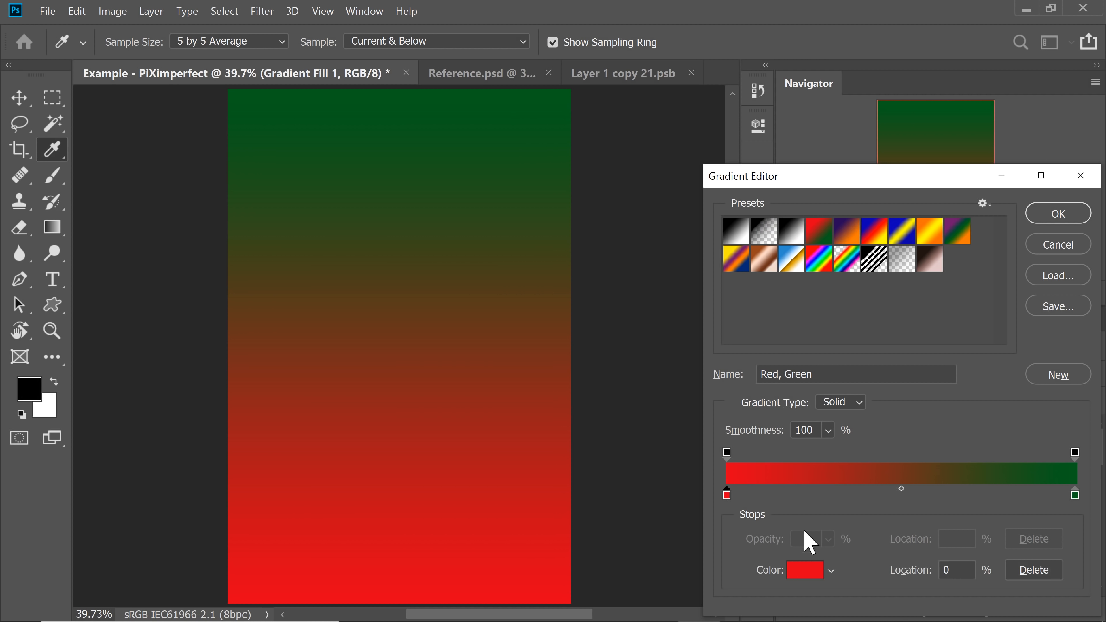
{"action": "left_click", "coordinate": [806, 577]}
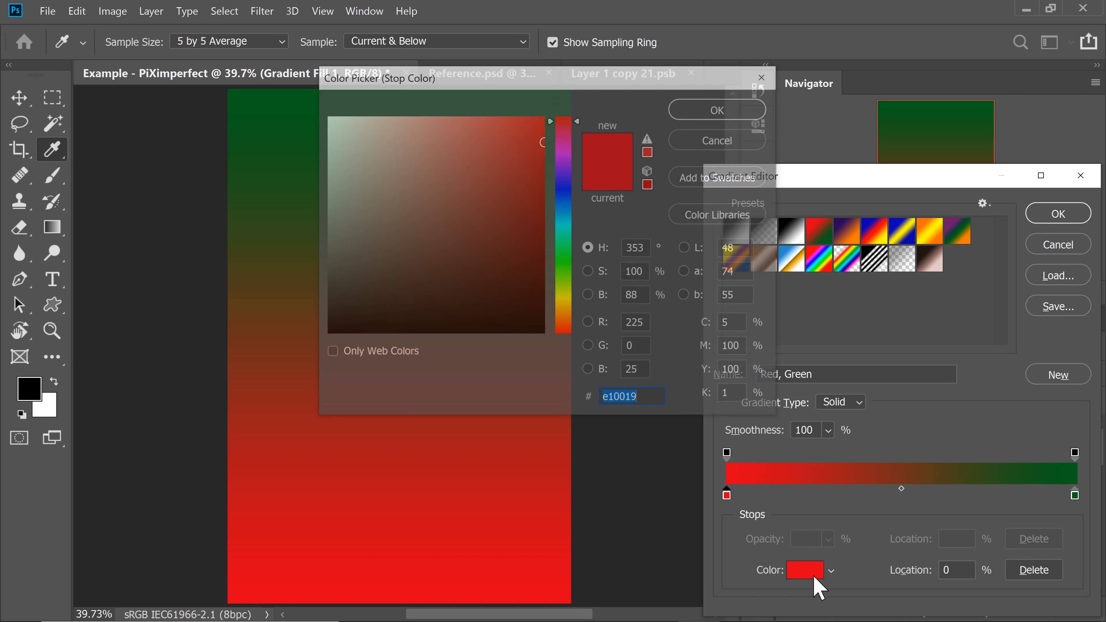
{"action": "left_click_drag", "start_coordinate": [564, 138], "coordinate": [567, 154]}
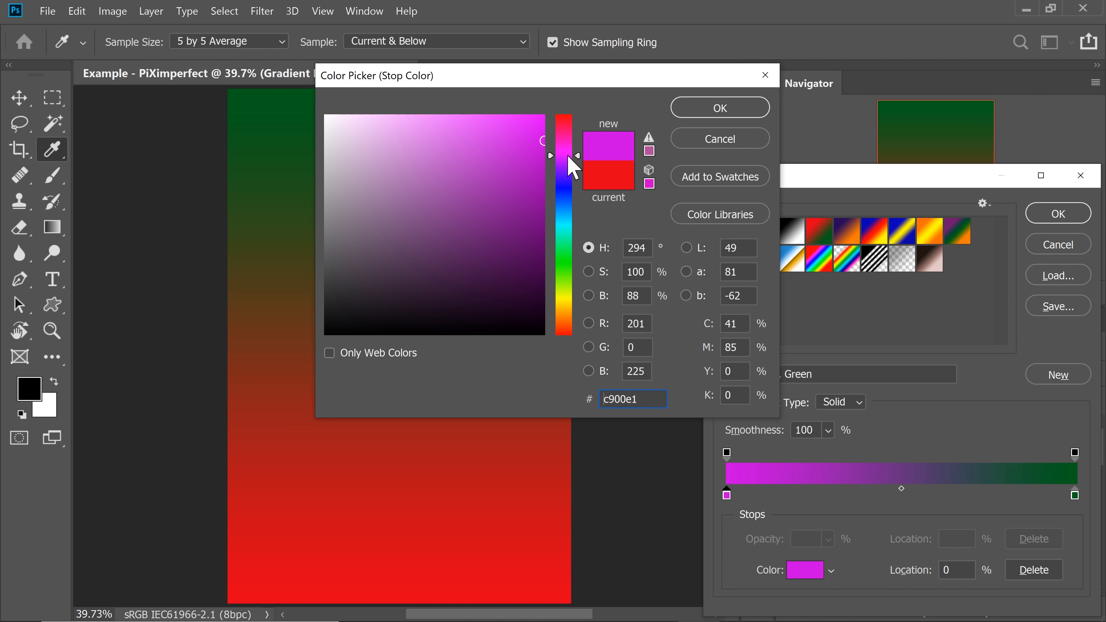
{"action": "left_click", "coordinate": [729, 112]}
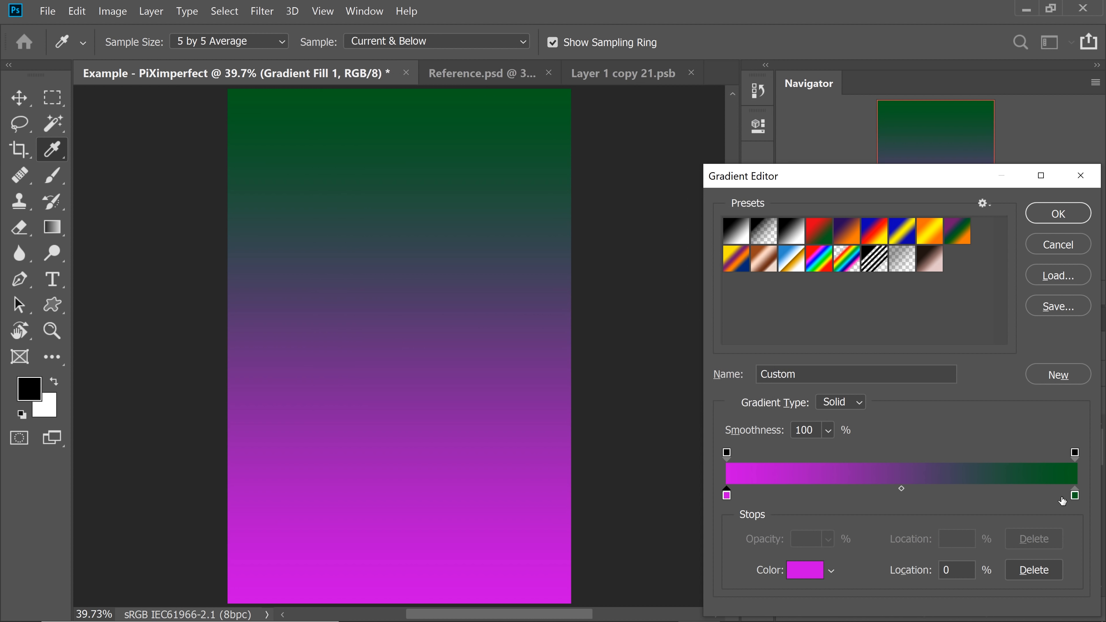
- Recolor the gradient's green end stop to dark blue-violet 190060
{"action": "left_click", "coordinate": [1075, 496]}
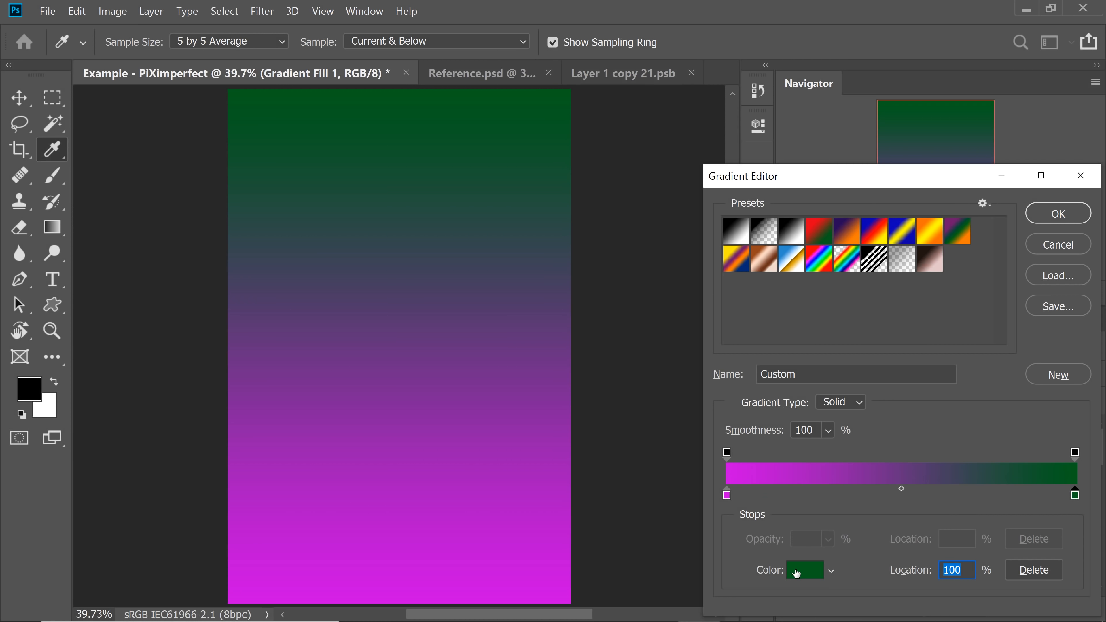
{"action": "left_click", "coordinate": [796, 573]}
{"action": "left_click", "coordinate": [564, 195]}
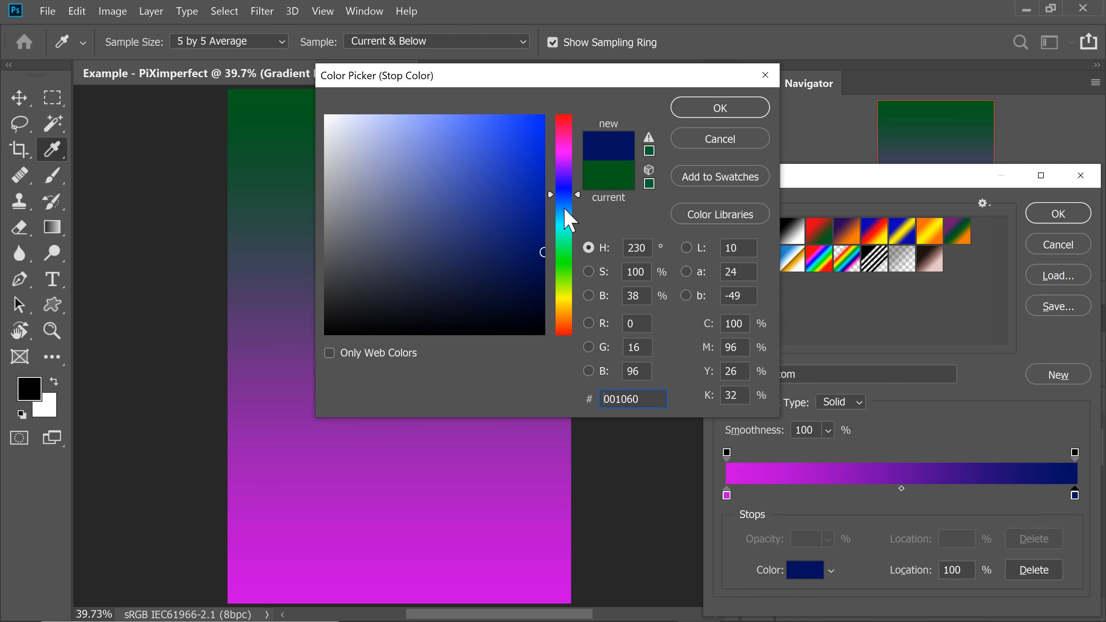
{"action": "left_click_drag", "start_coordinate": [522, 78], "coordinate": [833, 242]}
{"action": "left_click_drag", "start_coordinate": [882, 364], "coordinate": [883, 342]}
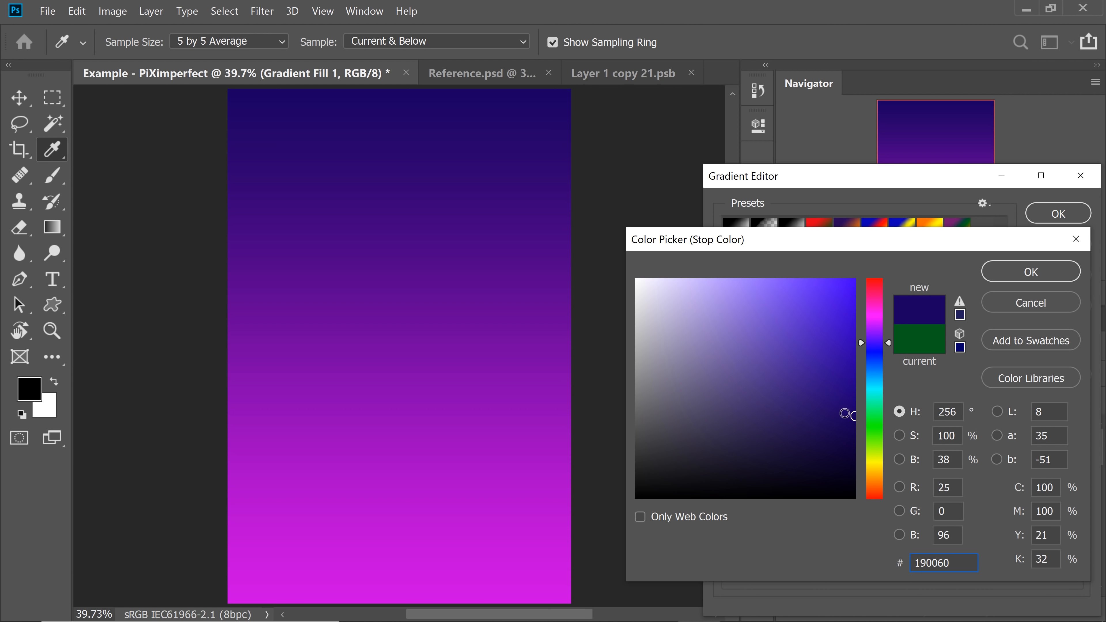
{"action": "left_click", "coordinate": [996, 267]}
- Recolor the gradient's magenta start stop to pink e100c4 and accept the edited gradient
{"action": "left_click", "coordinate": [733, 494]}
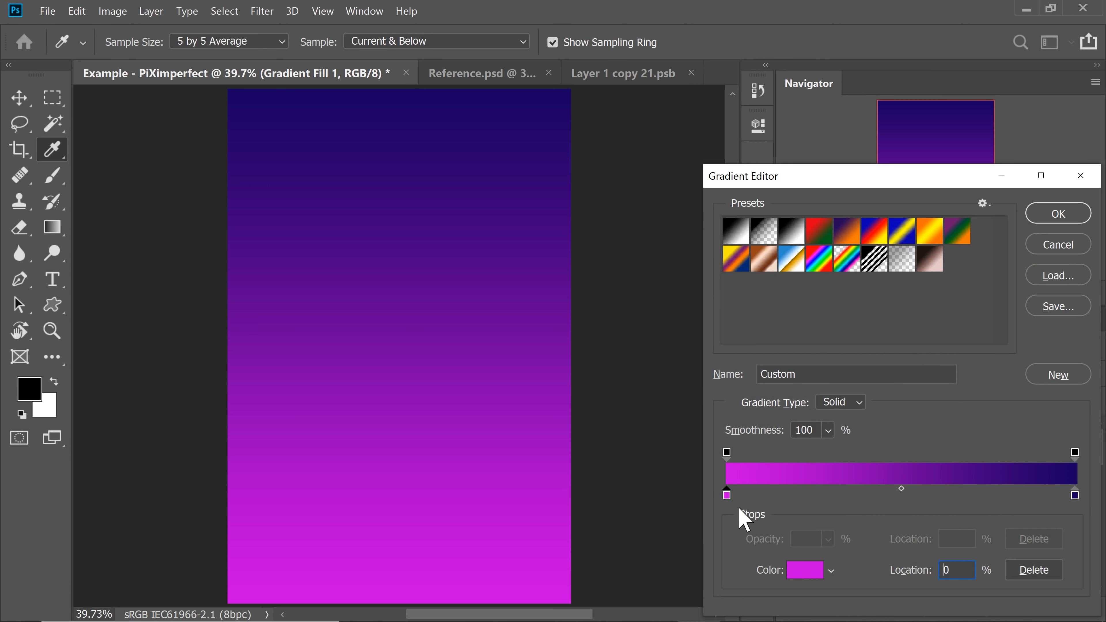
{"action": "left_click", "coordinate": [805, 569]}
{"action": "left_click_drag", "start_coordinate": [883, 320], "coordinate": [888, 310]}
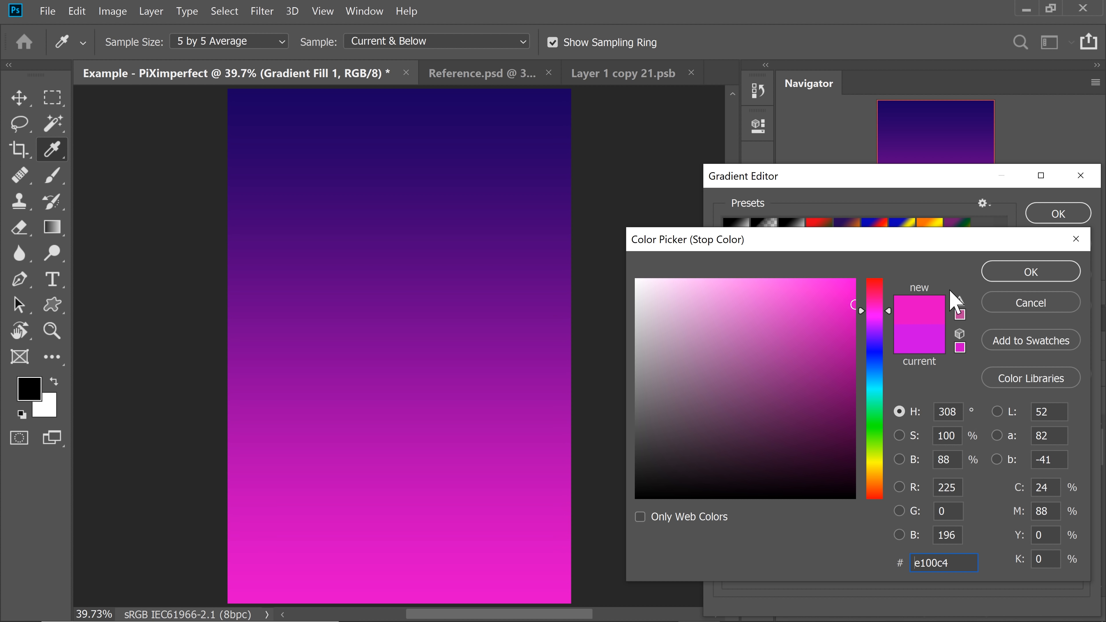
{"action": "left_click", "coordinate": [1001, 274]}
{"action": "left_click", "coordinate": [1055, 214]}
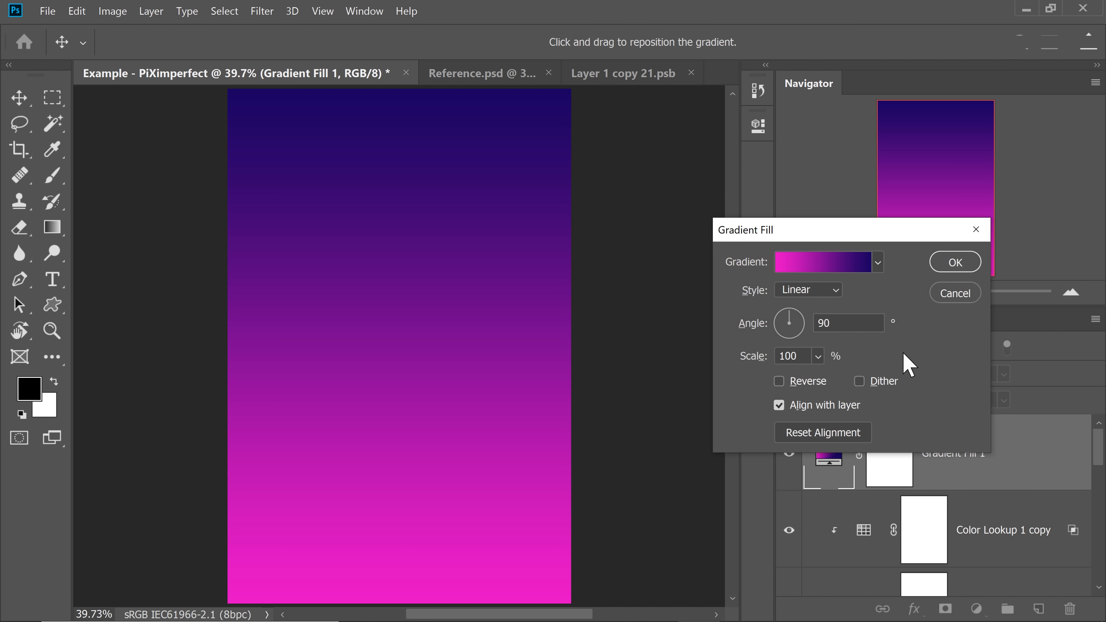
- Apply the gradient fill and set its layer's blend mode to Screen
{"action": "left_click", "coordinate": [955, 263]}
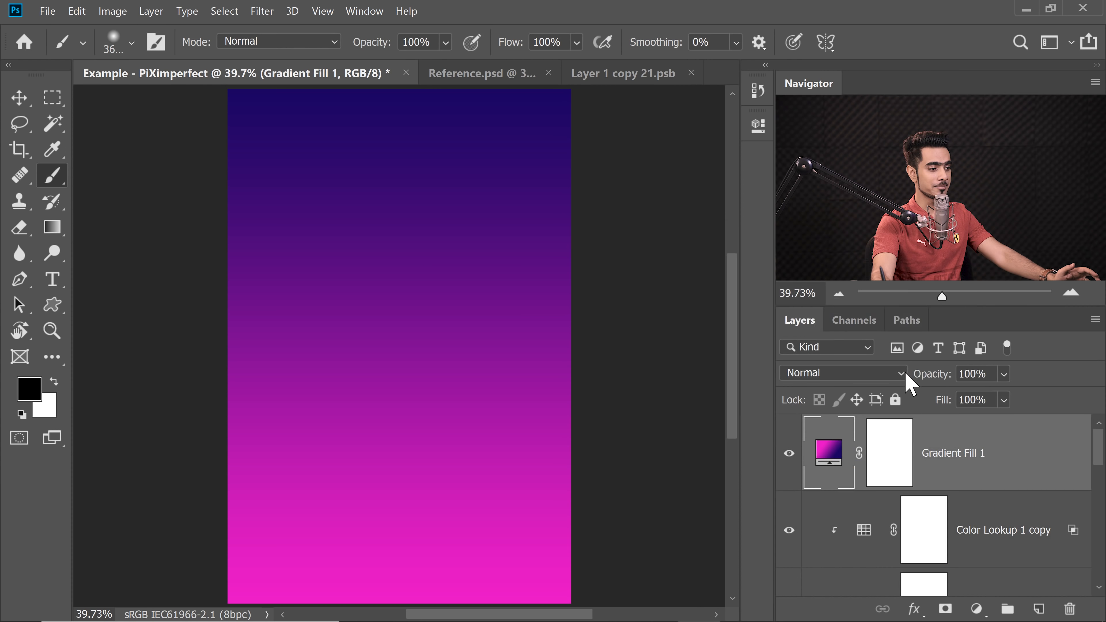
{"action": "left_click", "coordinate": [840, 374]}
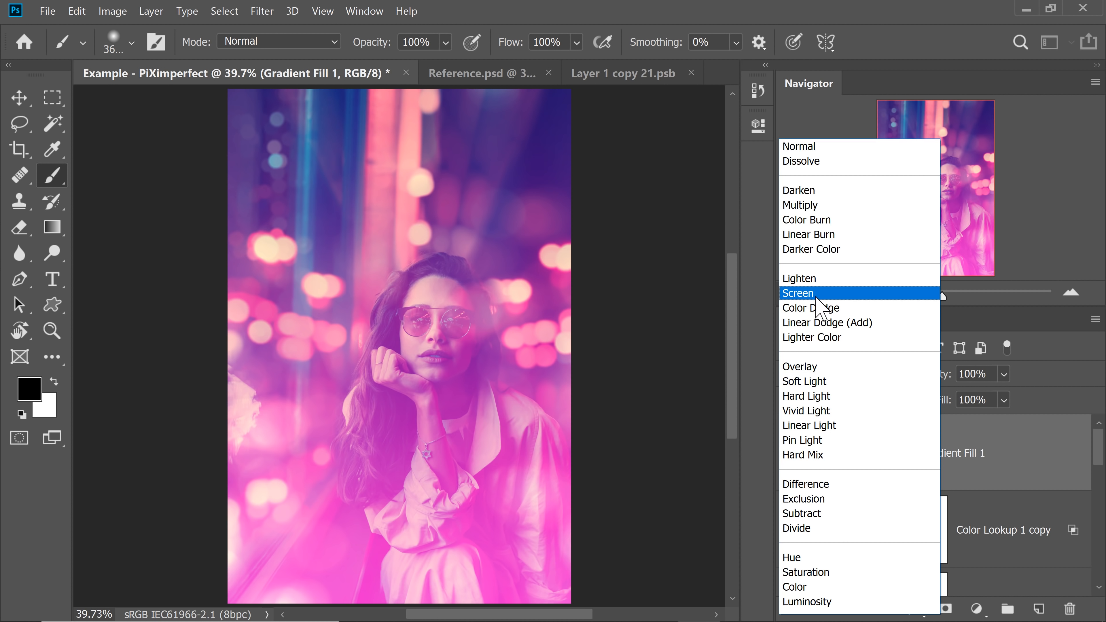
{"action": "left_click", "coordinate": [819, 296]}
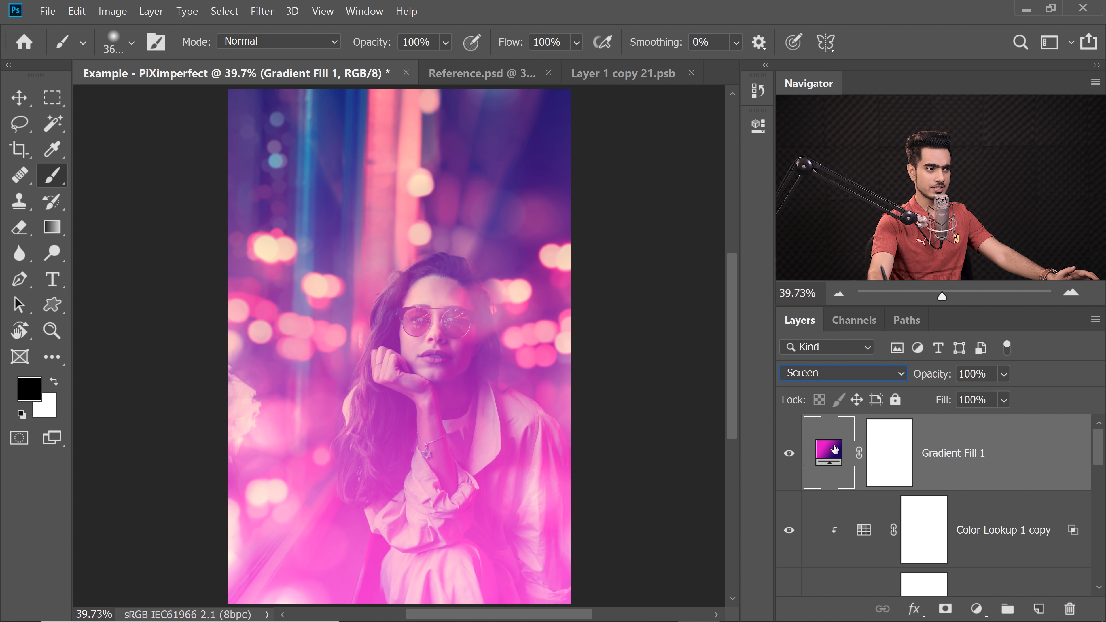
- Reopen the gradient fill's settings and preview the gradient reversed, restoring its original direction
{"action": "double_click", "coordinate": [839, 453]}
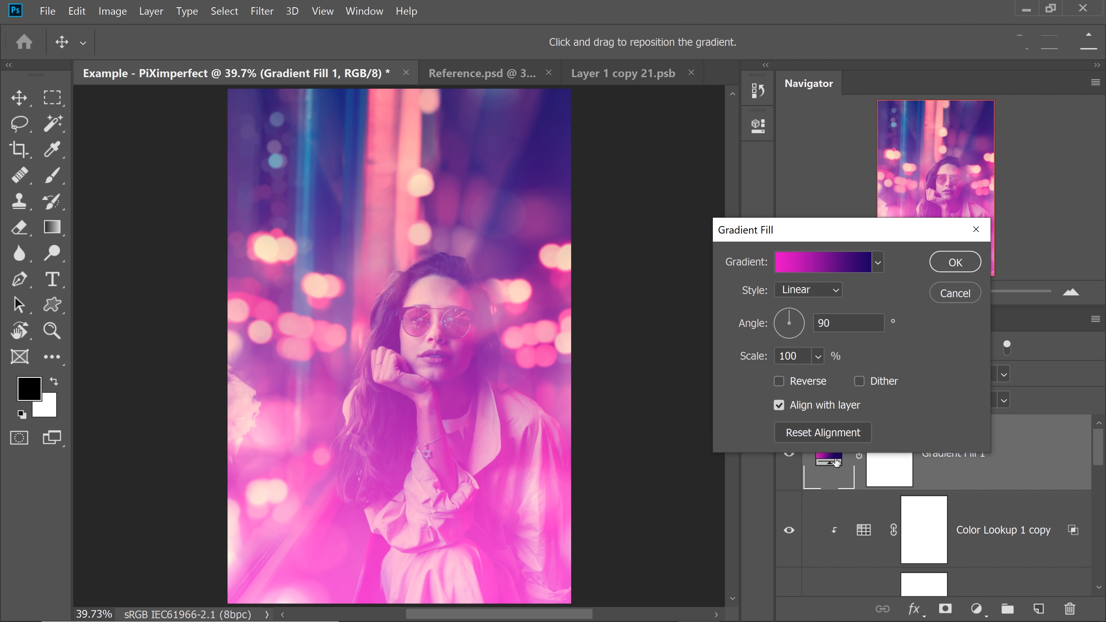
{"action": "left_click", "coordinate": [795, 385]}
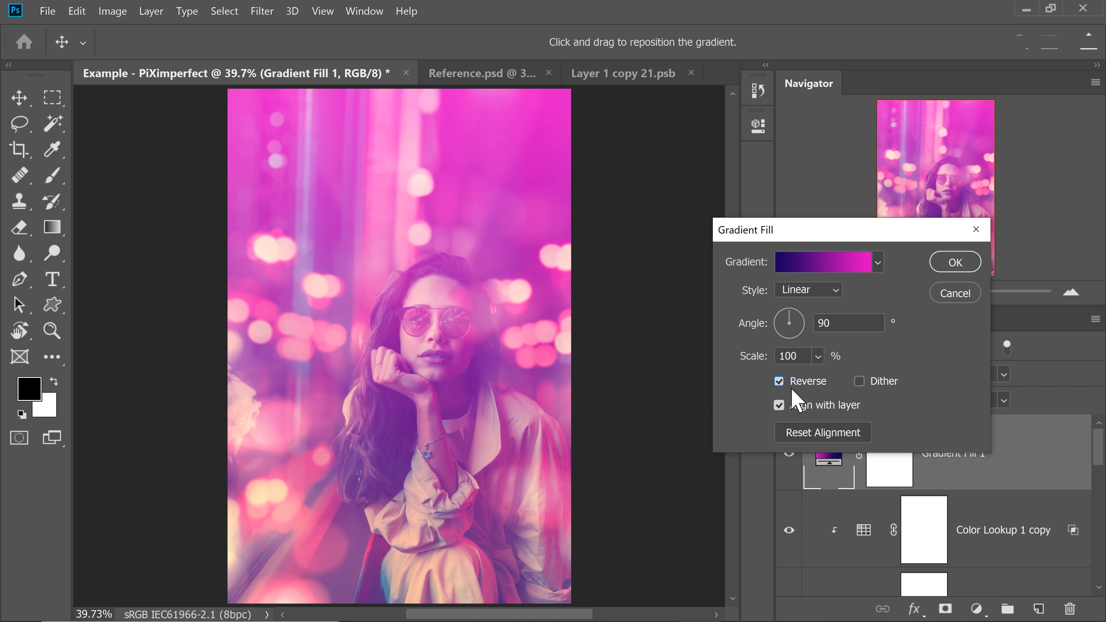
{"action": "left_click", "coordinate": [797, 383]}
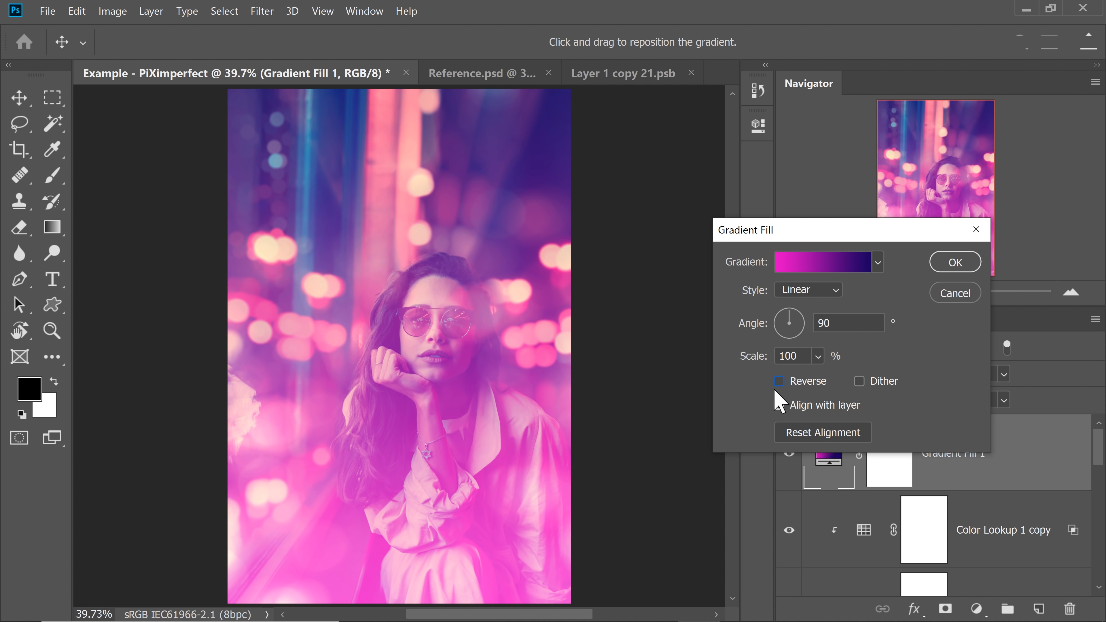
- Recolor the gradient's bright pink start stop to a darker magenta with a slightly redder hue
{"action": "left_click", "coordinate": [809, 272]}
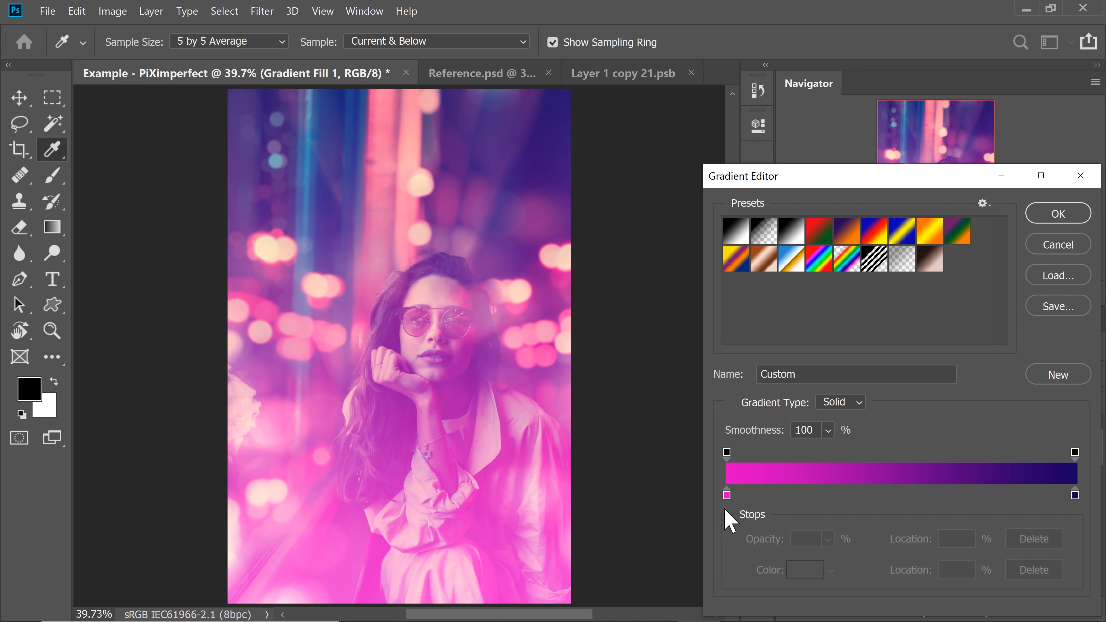
{"action": "left_click", "coordinate": [726, 496]}
{"action": "left_click", "coordinate": [803, 569]}
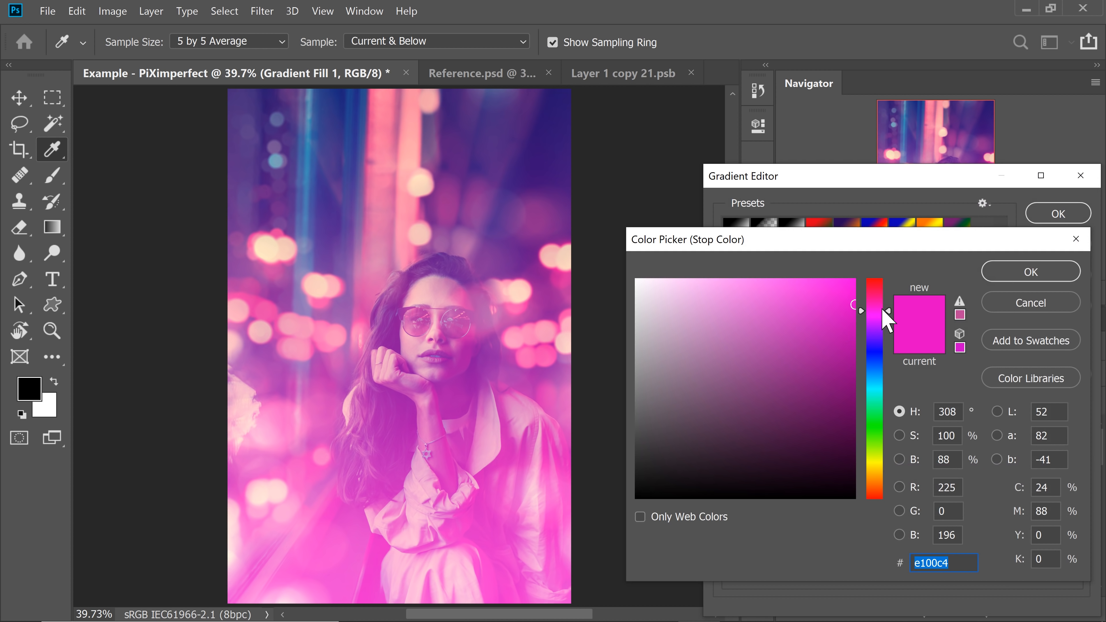
{"action": "left_click_drag", "start_coordinate": [884, 310], "coordinate": [884, 308]}
{"action": "mouse_move", "coordinate": [828, 328]}
{"action": "left_mouse_down"}
{"action": "mouse_move", "coordinate": [863, 327]}
{"action": "mouse_move", "coordinate": [848, 343]}
{"action": "mouse_move", "coordinate": [858, 371]}
{"action": "left_mouse_up"}
{"action": "left_click", "coordinate": [1021, 272]}
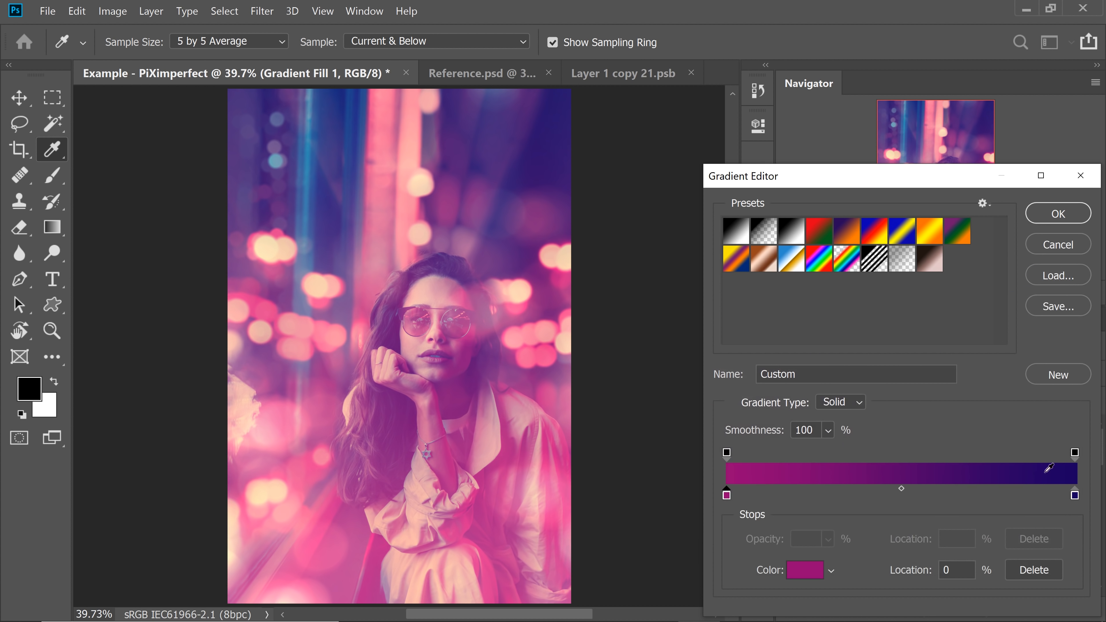
- Darken the gradient's blue-violet end stop to 34% brightness, shift its hue slightly toward violet, and apply the edited gradient fill
{"action": "left_click", "coordinate": [1074, 497]}
{"action": "left_click", "coordinate": [806, 571]}
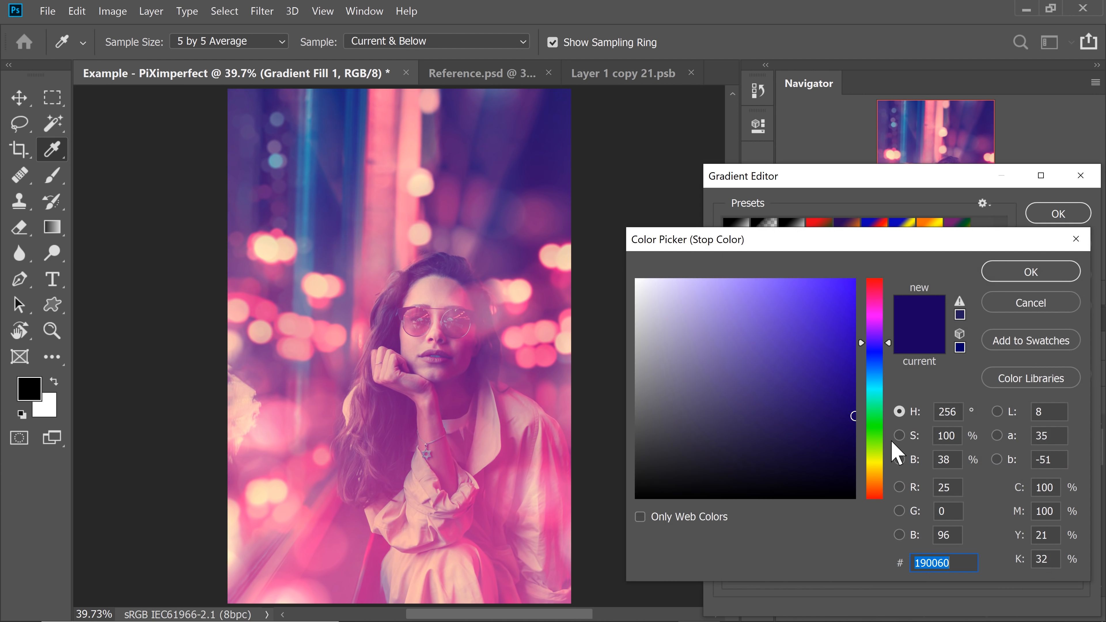
{"action": "left_click_drag", "start_coordinate": [846, 429], "coordinate": [868, 426]}
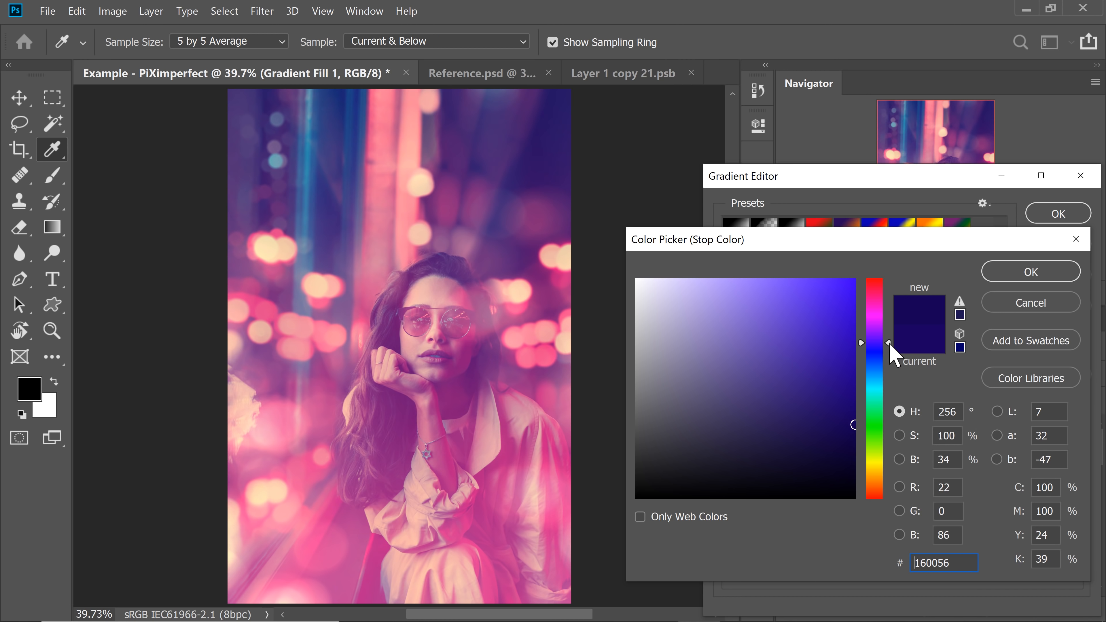
{"action": "left_click_drag", "start_coordinate": [889, 343], "coordinate": [891, 339]}
{"action": "left_click", "coordinate": [994, 279]}
{"action": "left_click", "coordinate": [1047, 216]}
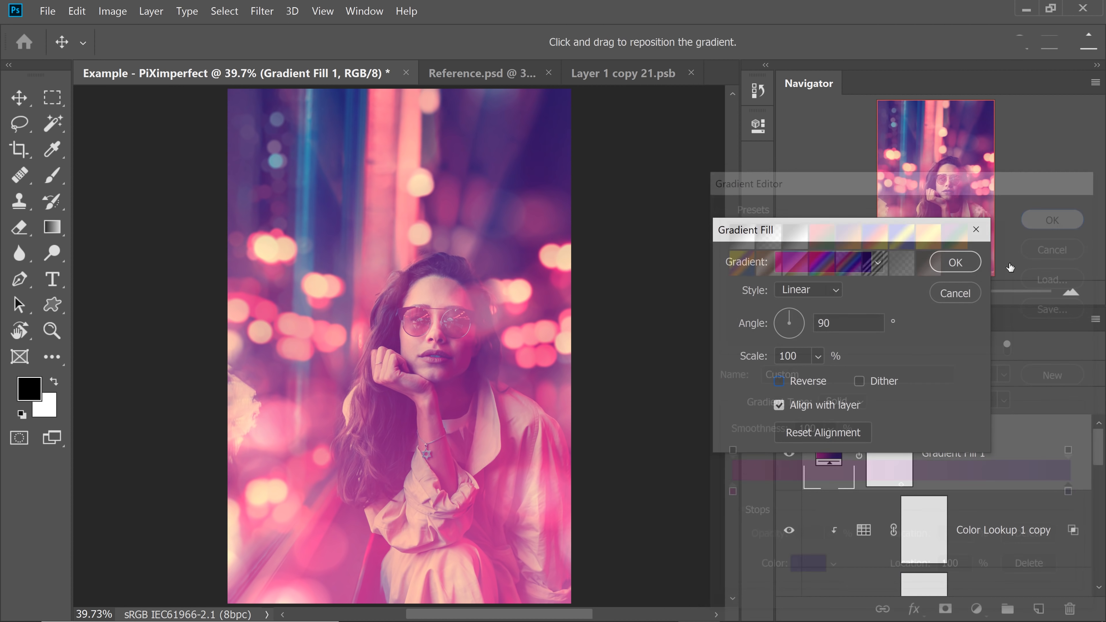
{"action": "left_click", "coordinate": [952, 261]}
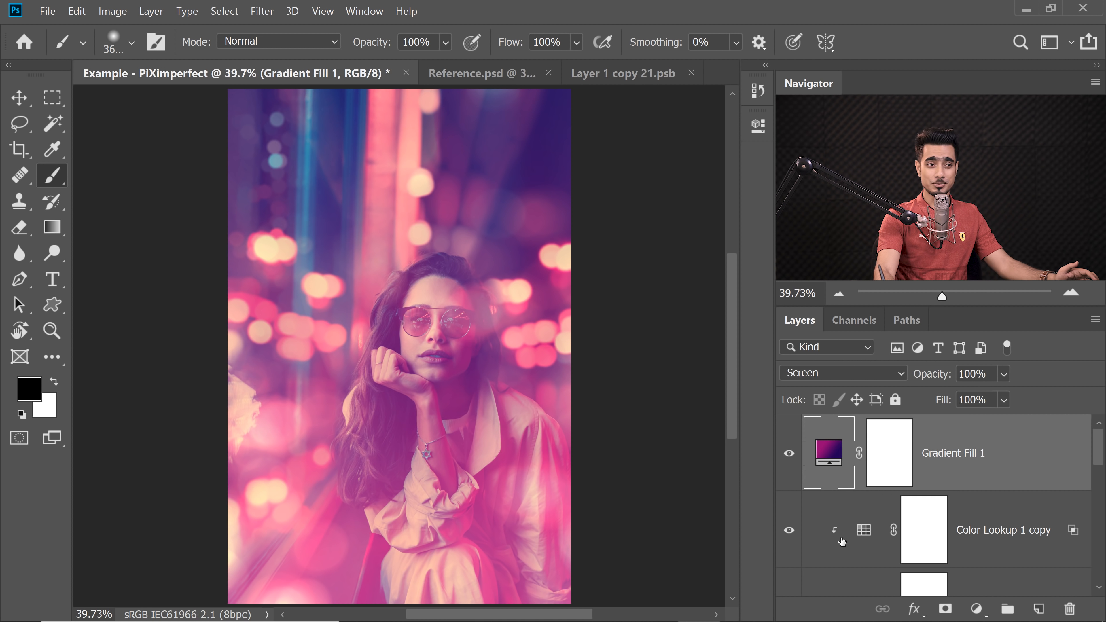
- Set the gradient fill layer's opacity to 40%
{"action": "left_click_drag", "start_coordinate": [931, 374], "coordinate": [884, 377]}
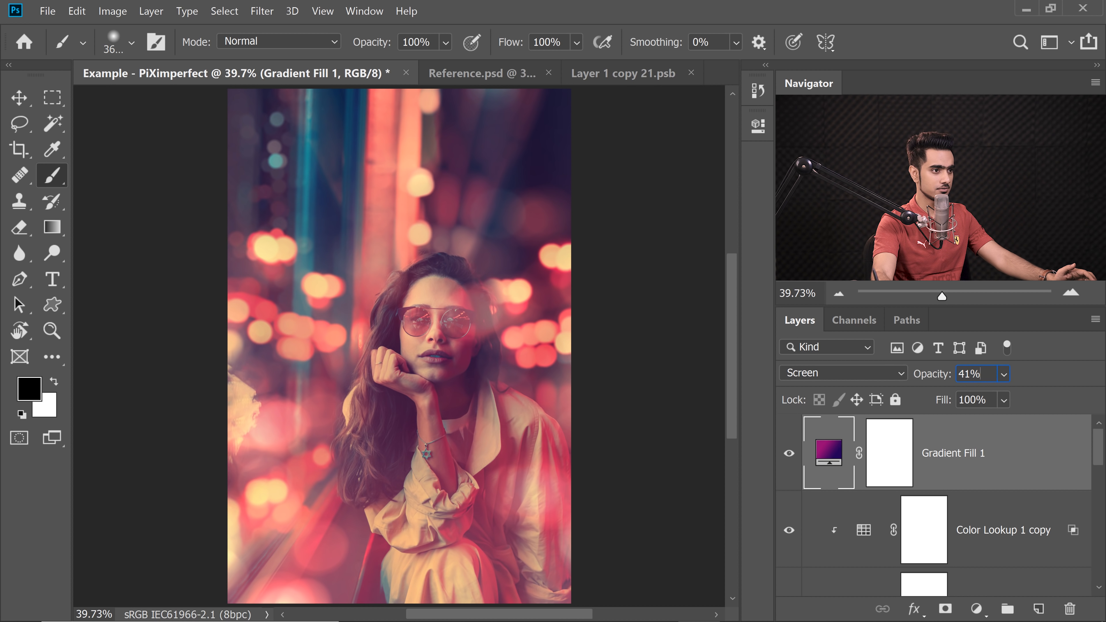
{"action": "type", "text": "40"}
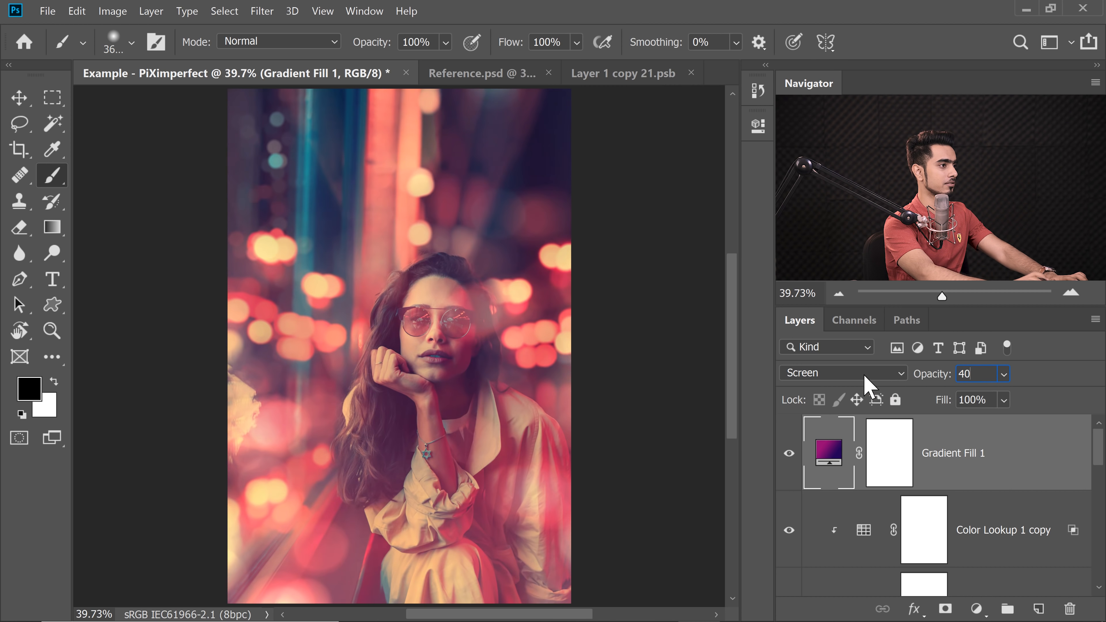
{"action": "key", "text": "Return"}
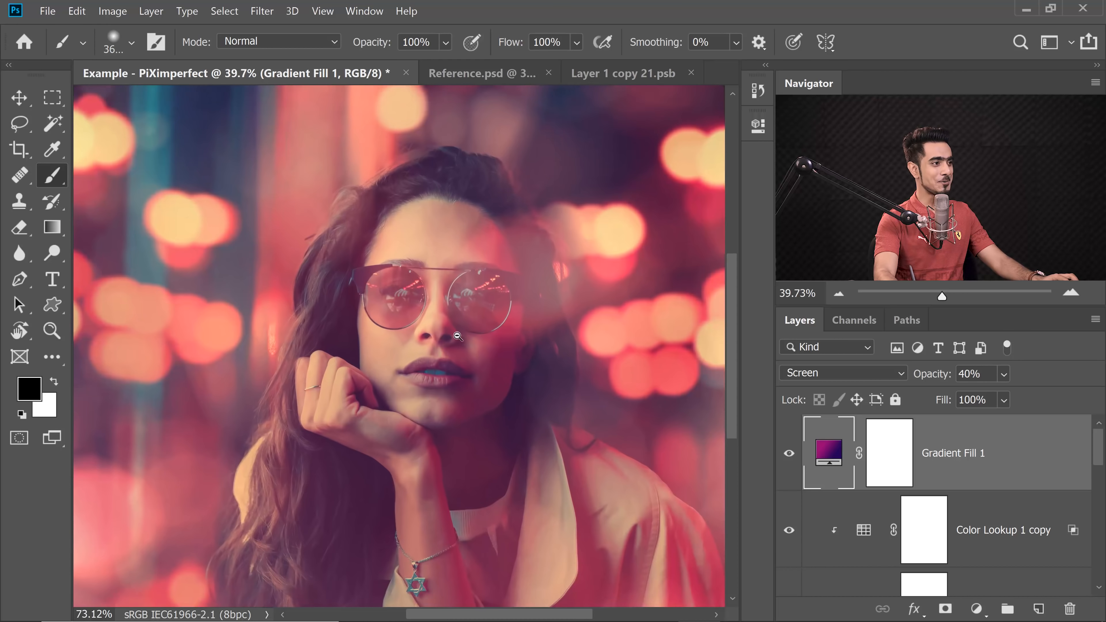
- Stamp all visible layers into a new layer on top and convert it for smart filters
{"action": "scroll", "coordinate": [532, 416], "scroll_direction": "up", "scroll_amount": 2}
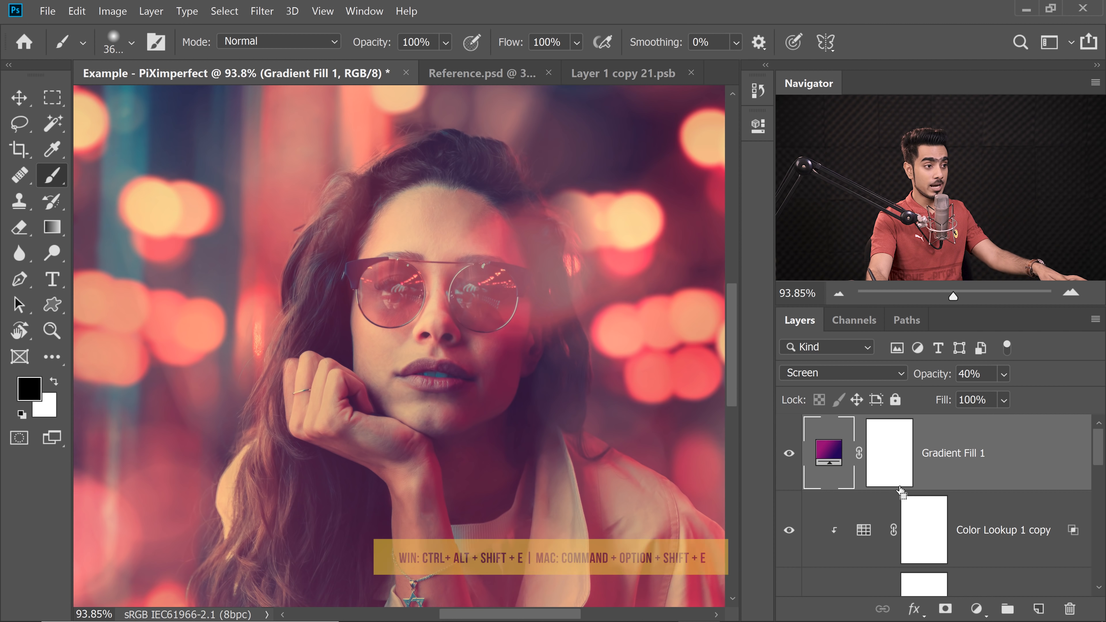
{"action": "key", "text": "ctrl+alt+shift+e"}
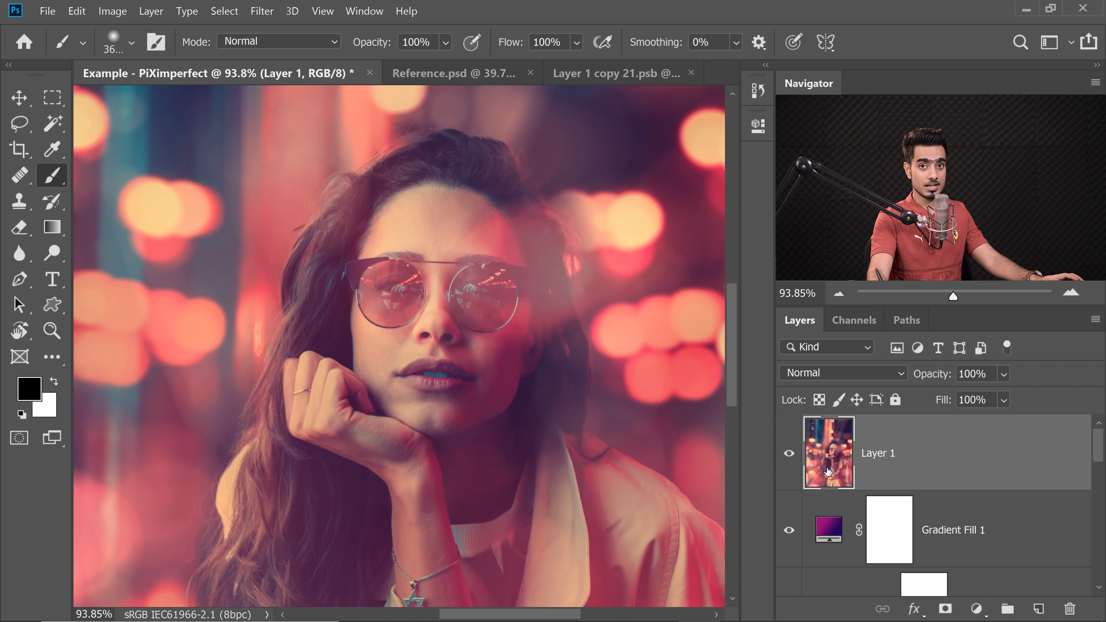
{"action": "left_click", "coordinate": [263, 11]}
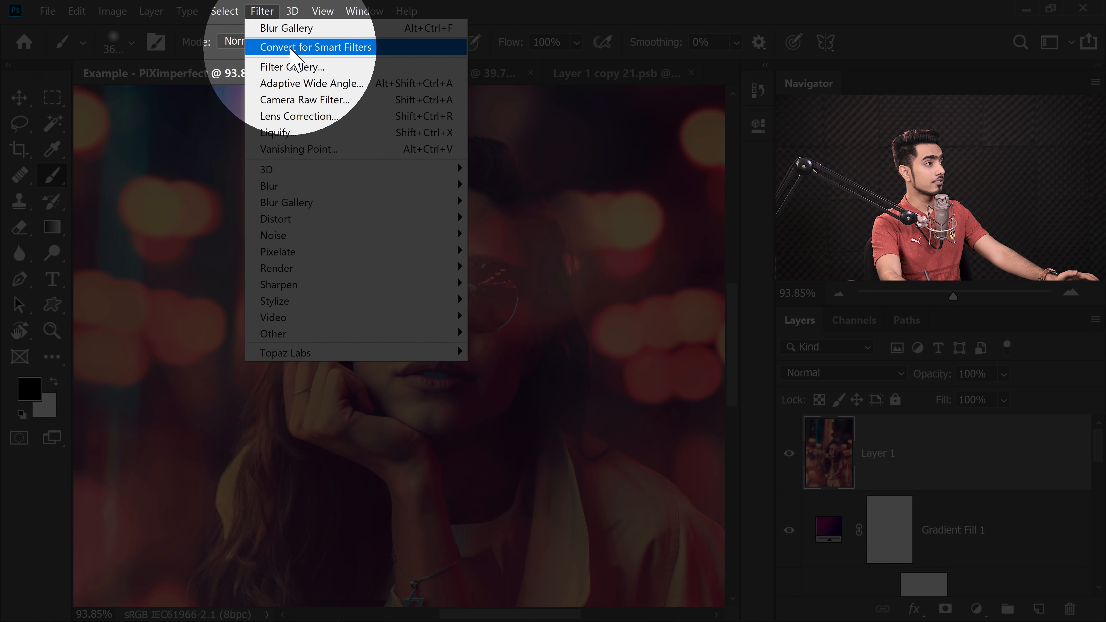
{"action": "left_click", "coordinate": [297, 53]}
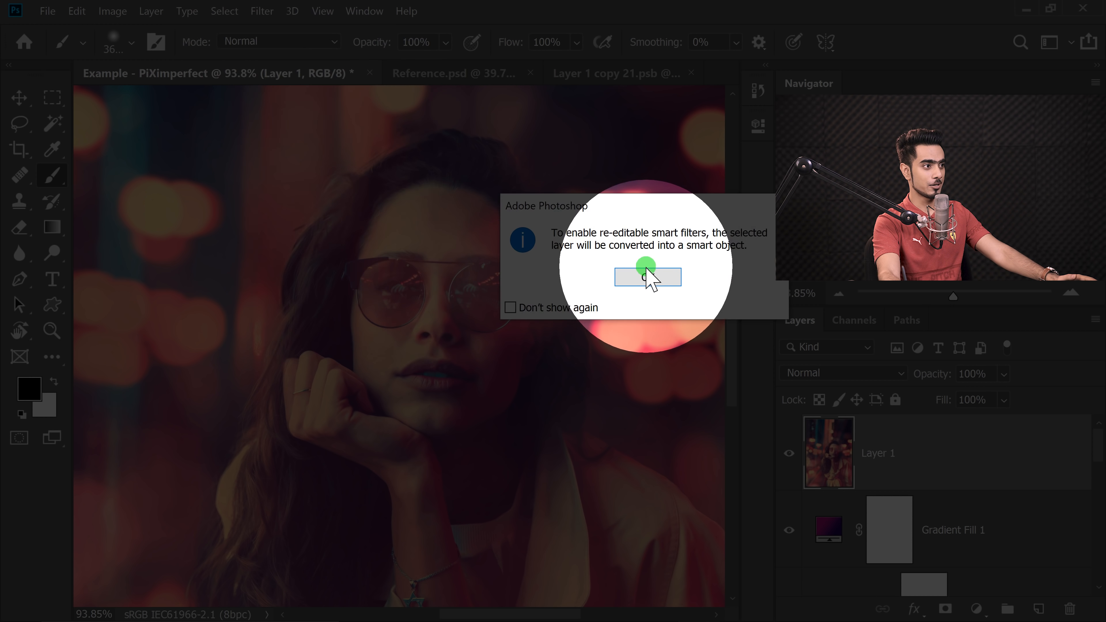
{"action": "left_click", "coordinate": [647, 277]}
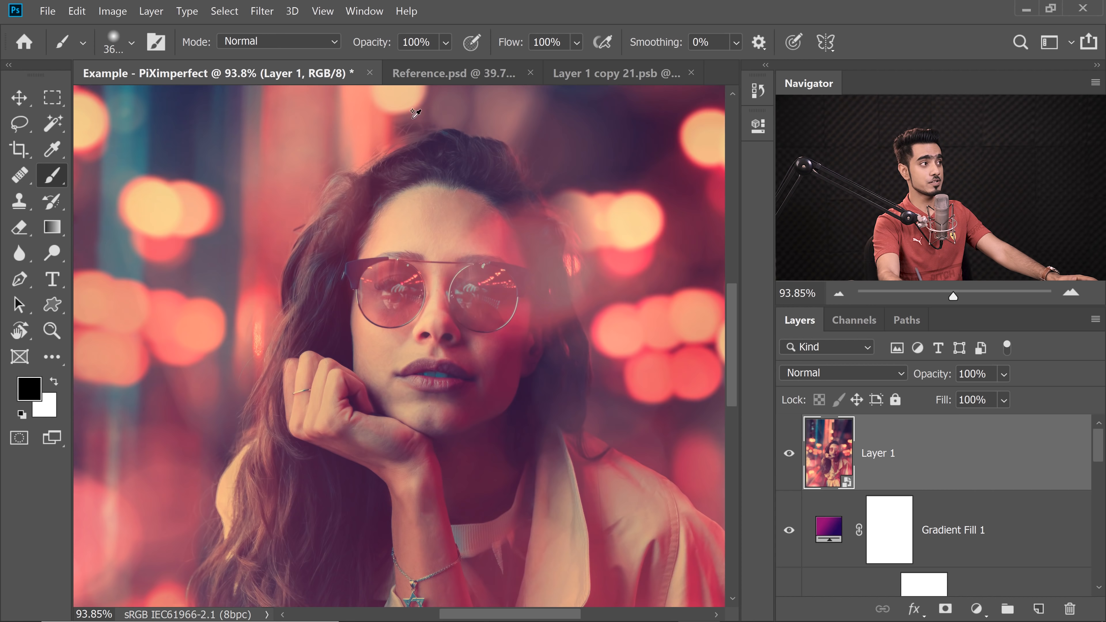
- Apply a Camera Raw filter to the stamped layer with sharpening Amount 150, Radius 3.0 and Detail 100
{"action": "left_click", "coordinate": [263, 11]}
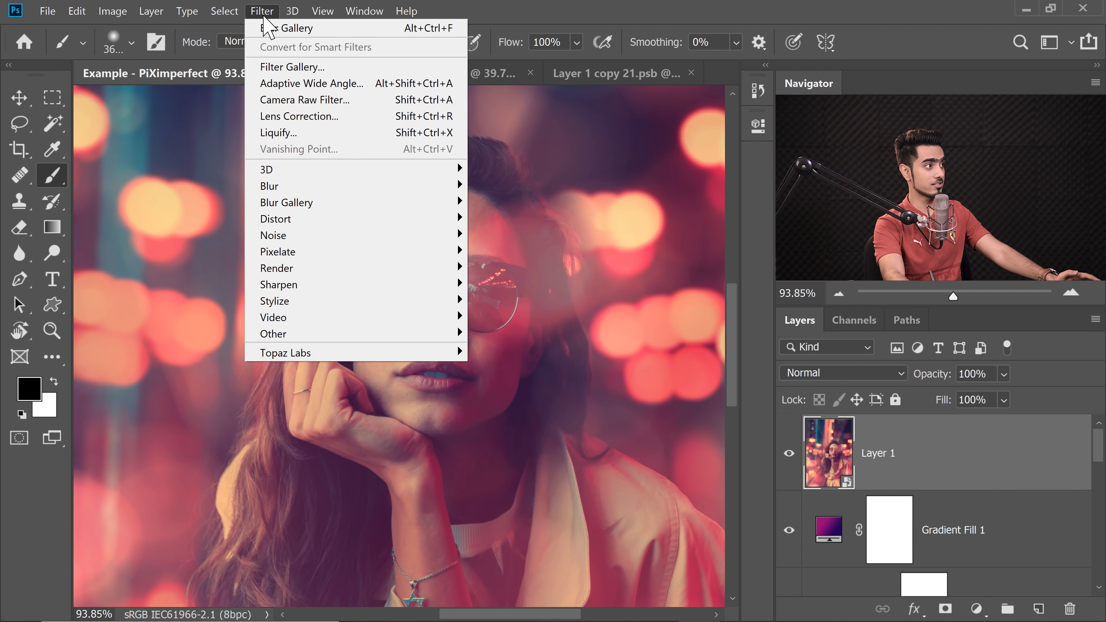
{"action": "left_click", "coordinate": [309, 102]}
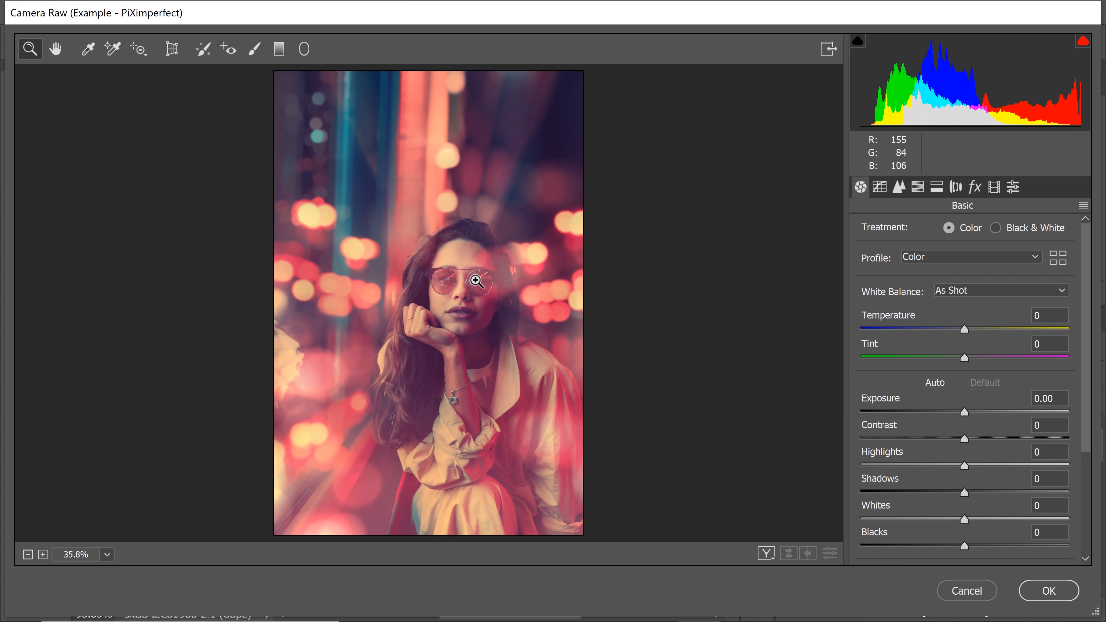
{"action": "left_click_drag", "start_coordinate": [459, 288], "coordinate": [520, 296]}
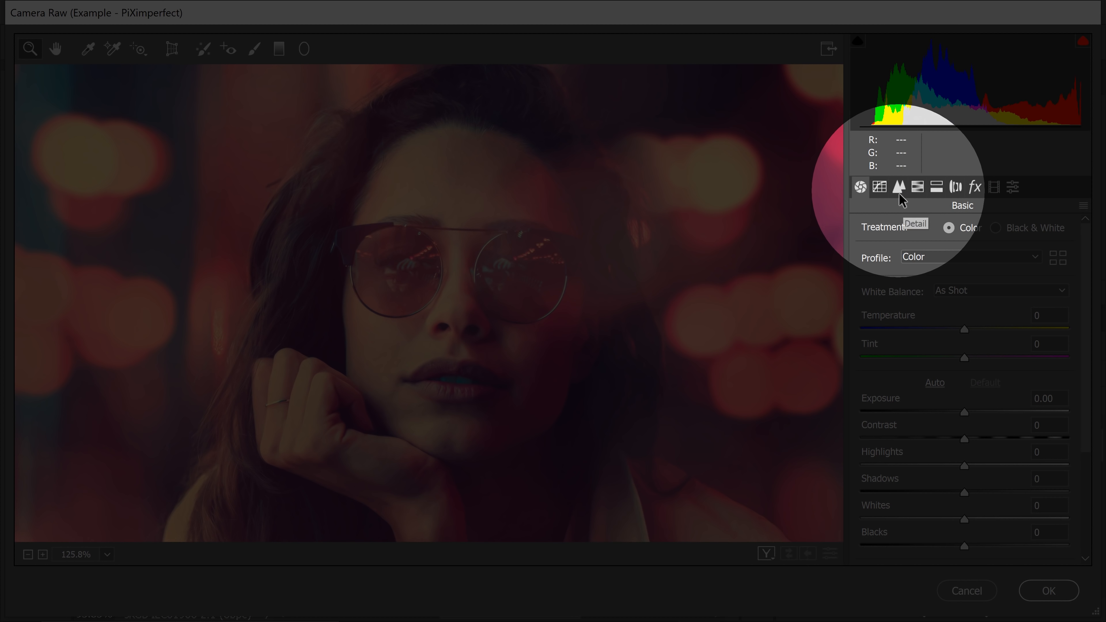
{"action": "left_click", "coordinate": [898, 191]}
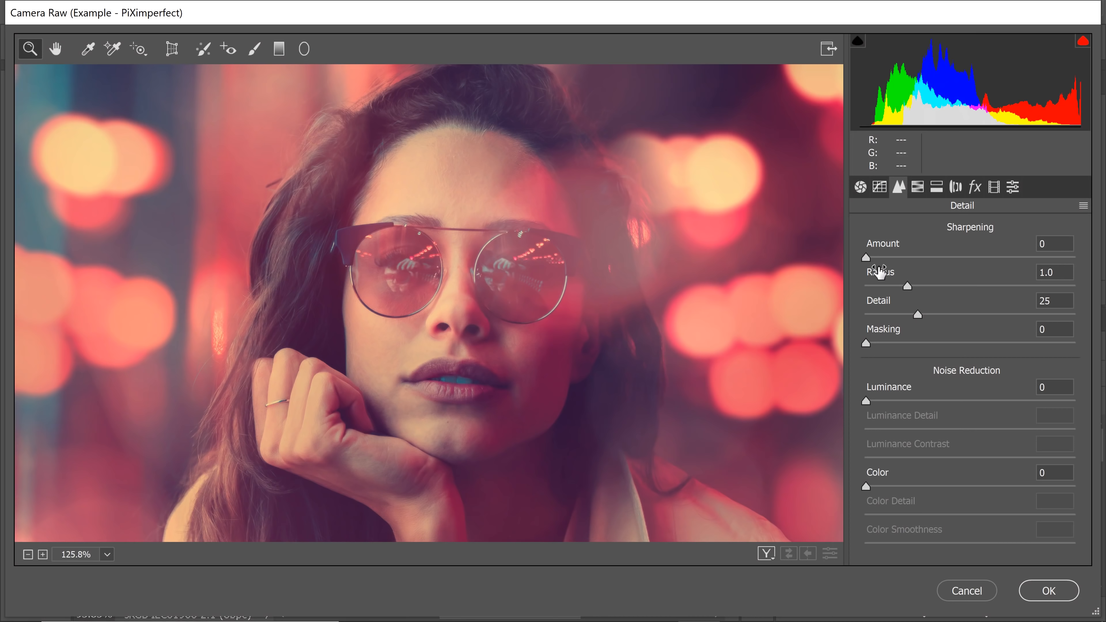
{"action": "left_click_drag", "start_coordinate": [866, 257], "coordinate": [1103, 262]}
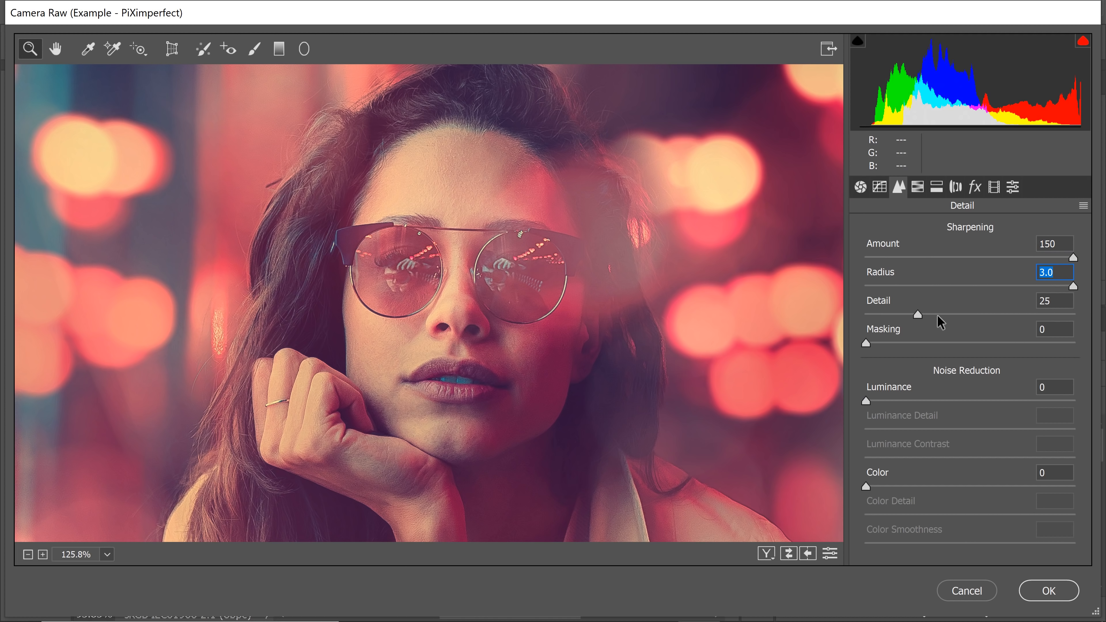
{"action": "left_click_drag", "start_coordinate": [916, 315], "coordinate": [1075, 314]}
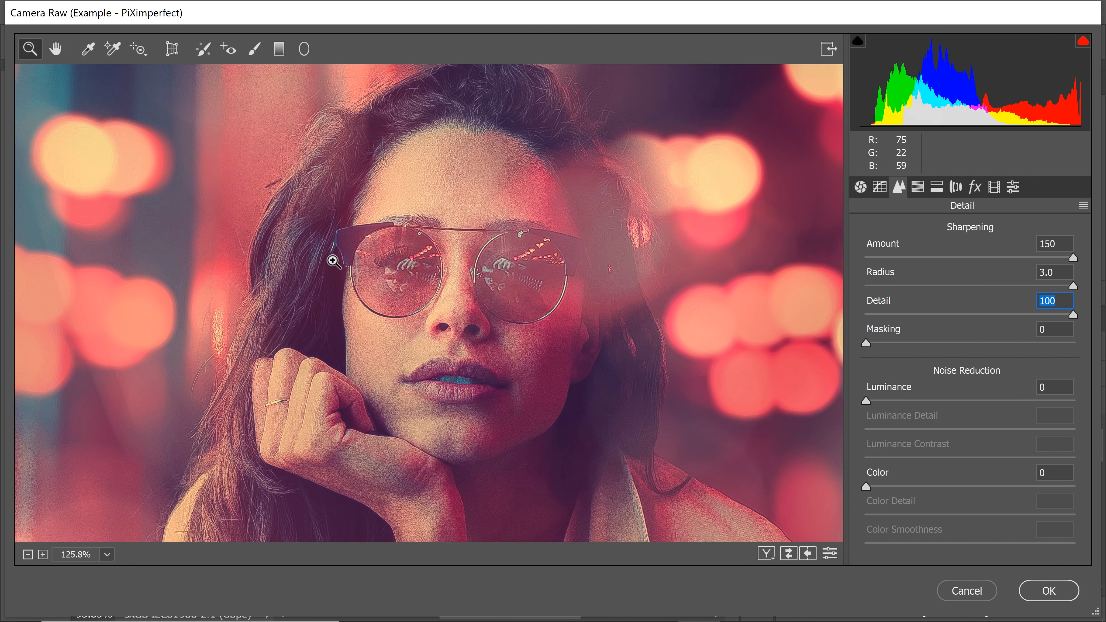
{"action": "left_click", "coordinate": [1048, 589]}
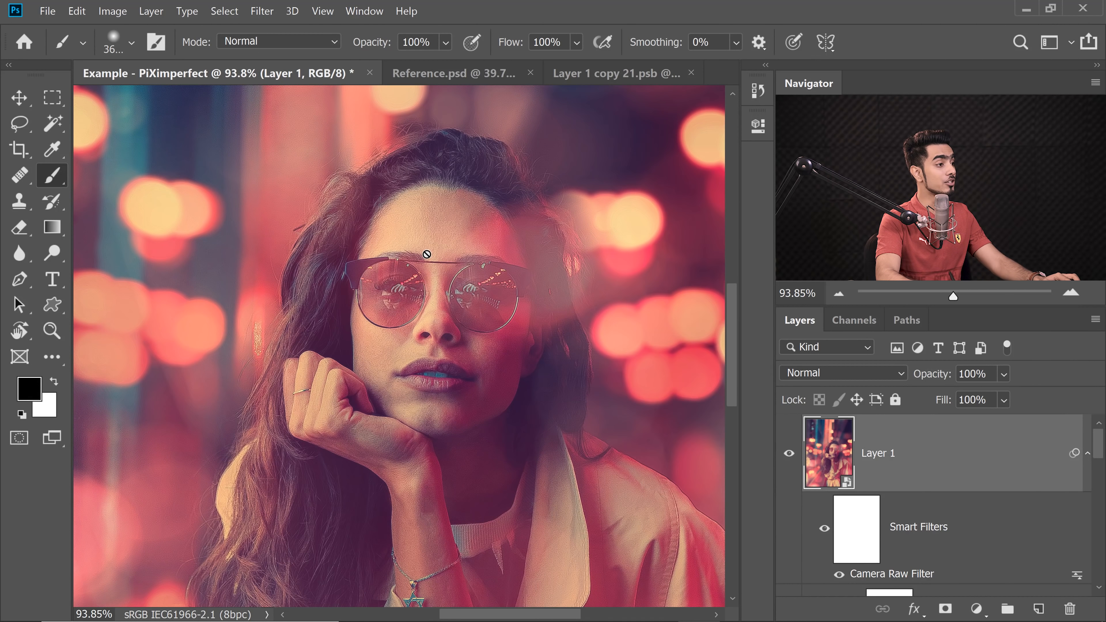
- Add a black layer mask to the sharpened layer to hide its effect
{"action": "key", "text": "ctrl+0"}
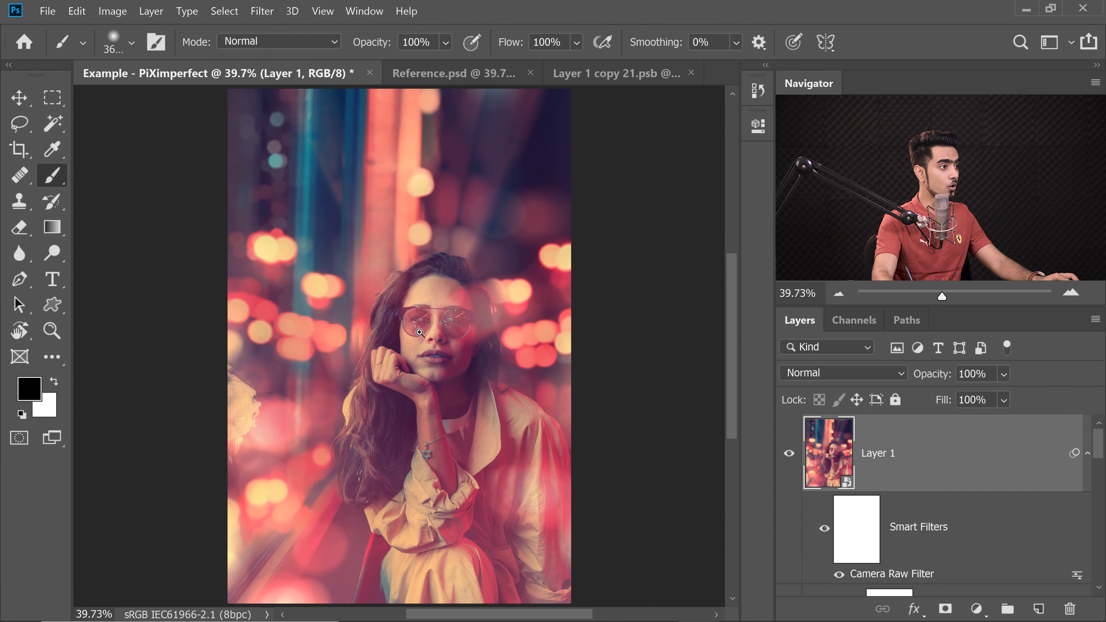
{"action": "left_click_drag", "start_coordinate": [419, 332], "coordinate": [561, 303]}
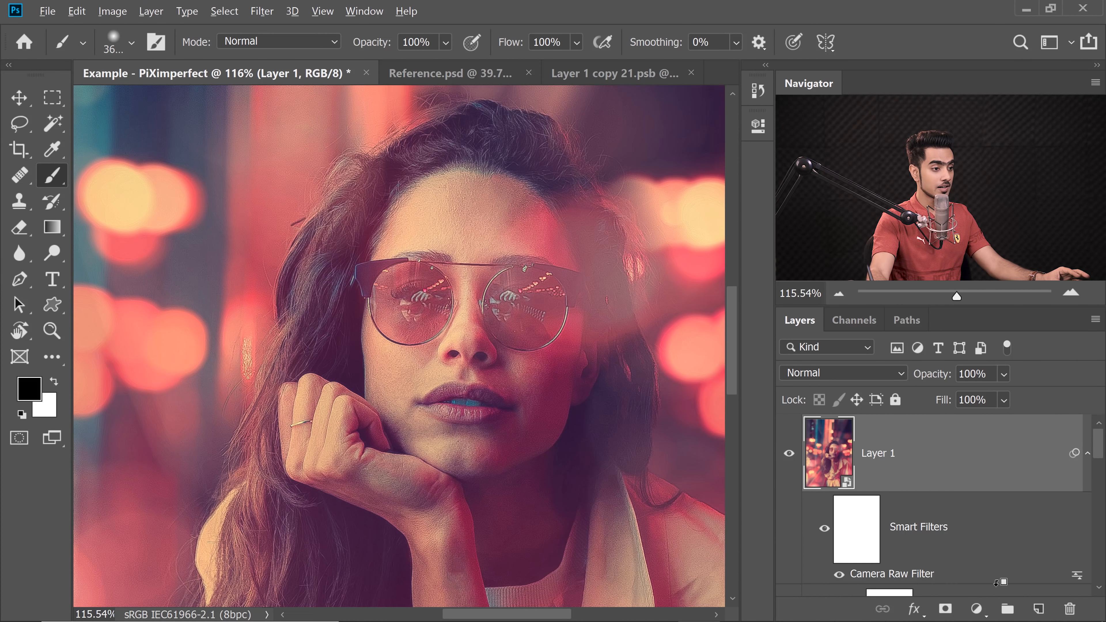
{"action": "left_click", "coordinate": [944, 608], "text": "alt"}
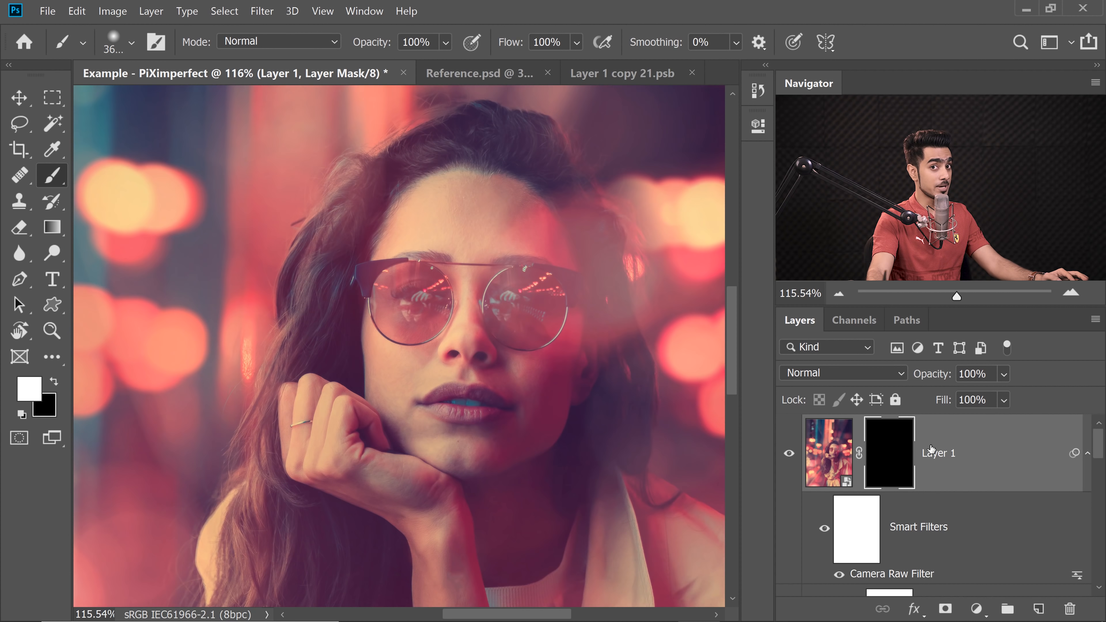
- Paint with a large soft white brush on the layer mask over the woman's face, hand and forearm to reveal the sharpening
{"action": "mouse_move", "coordinate": [480, 321]}
{"action": "left_mouse_down"}
{"action": "mouse_move", "coordinate": [622, 309]}
{"action": "mouse_move", "coordinate": [61, 354]}
{"action": "left_mouse_up"}
{"action": "left_click", "coordinate": [52, 357]}
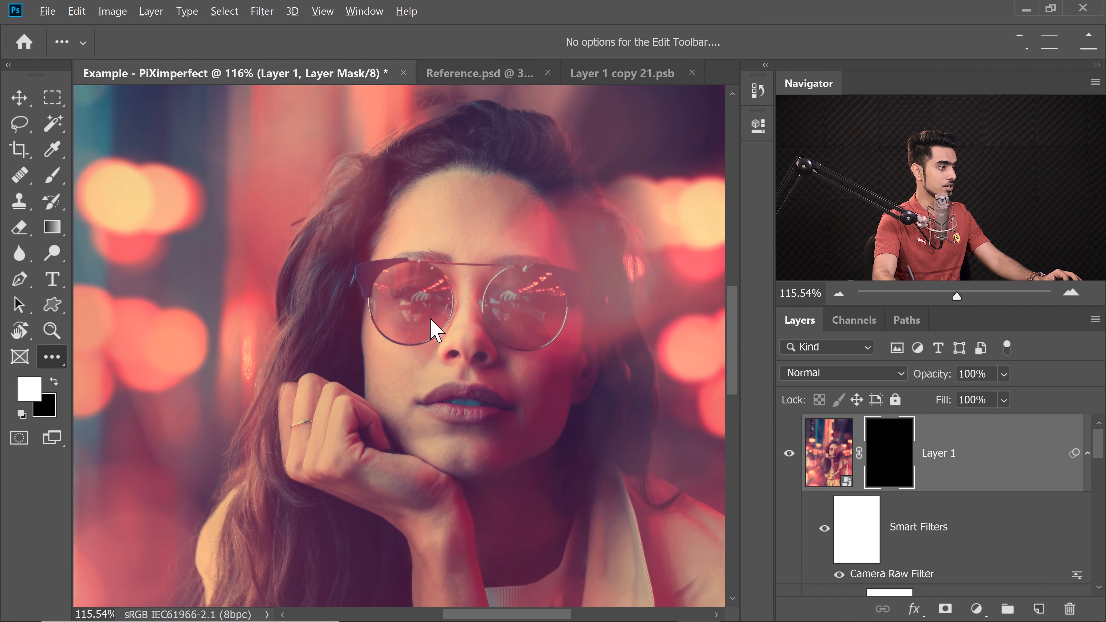
{"action": "key", "text": "ctrl+0"}
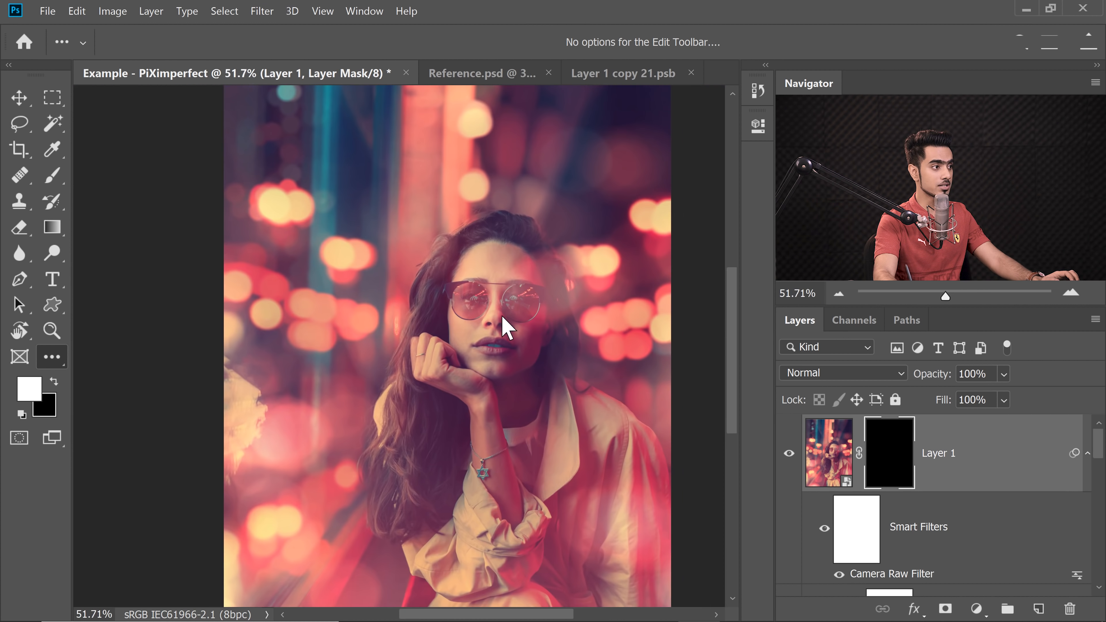
{"action": "left_click", "coordinate": [52, 176]}
{"action": "left_click_drag", "start_coordinate": [552, 297], "coordinate": [536, 298]}
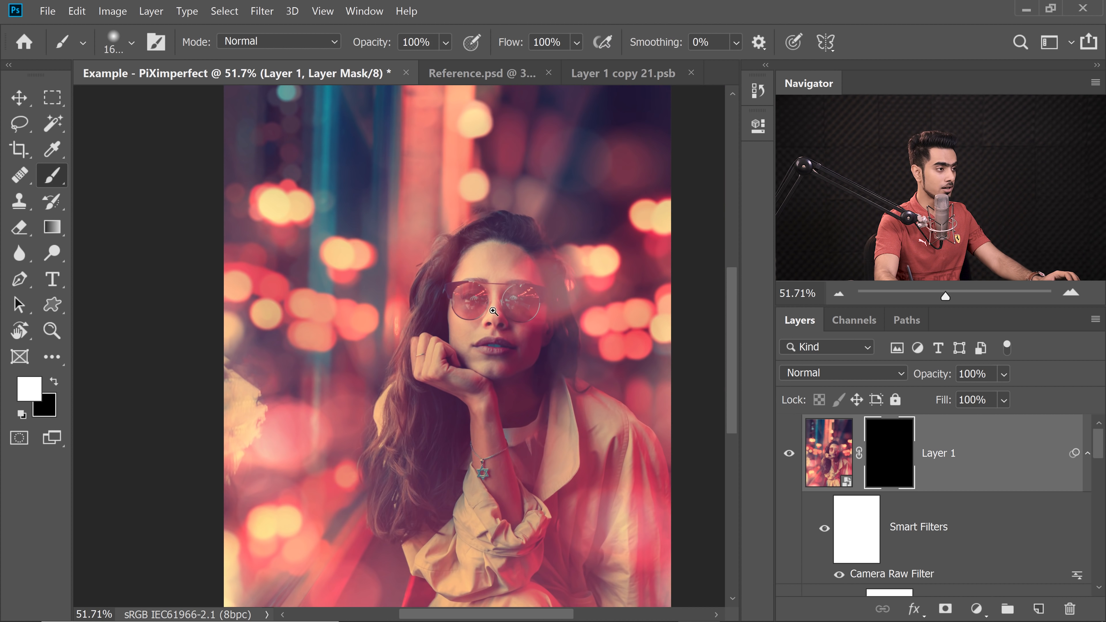
{"action": "scroll", "coordinate": [461, 313], "scroll_direction": "up", "scroll_amount": 5}
{"action": "left_click", "coordinate": [467, 321]}
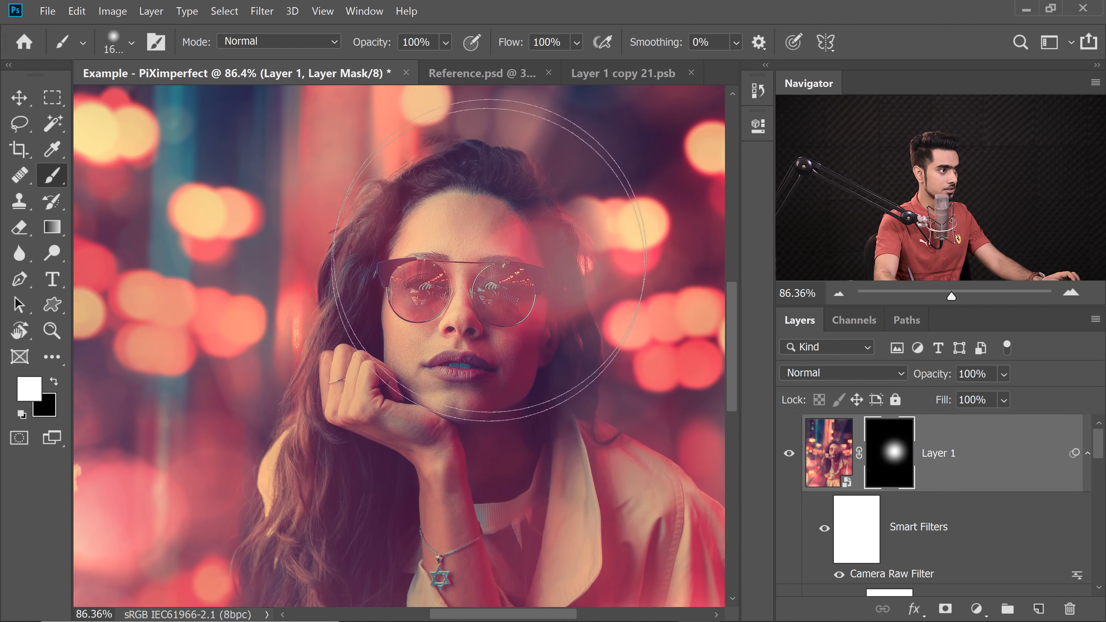
{"action": "left_click_drag", "start_coordinate": [492, 205], "coordinate": [486, 224]}
{"action": "scroll", "coordinate": [479, 279], "scroll_direction": "down", "scroll_amount": 5}
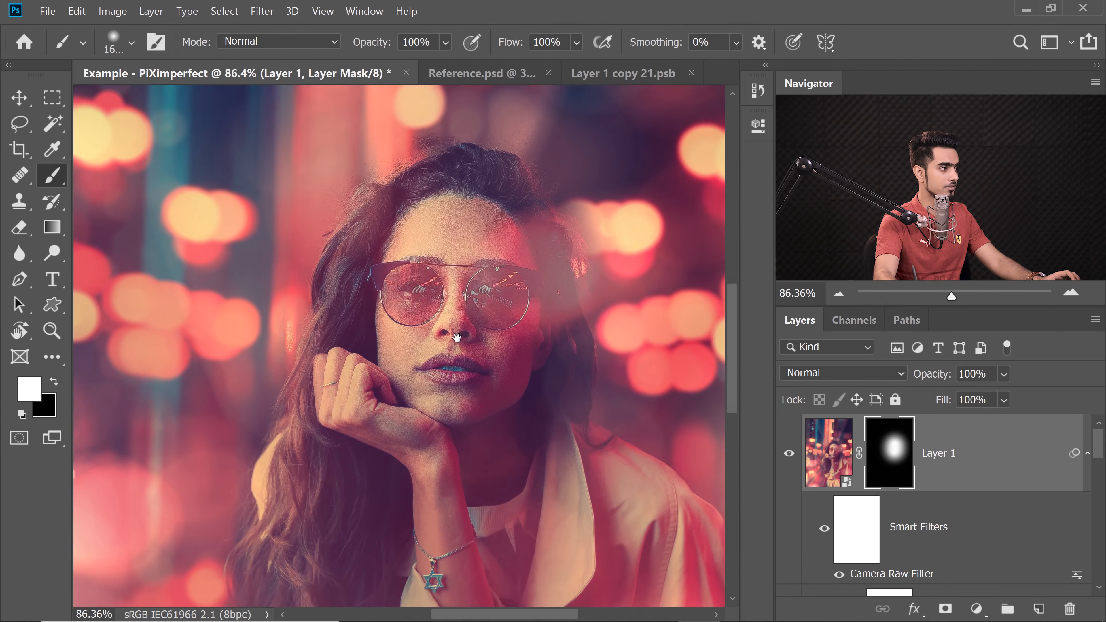
{"action": "left_click", "coordinate": [464, 305]}
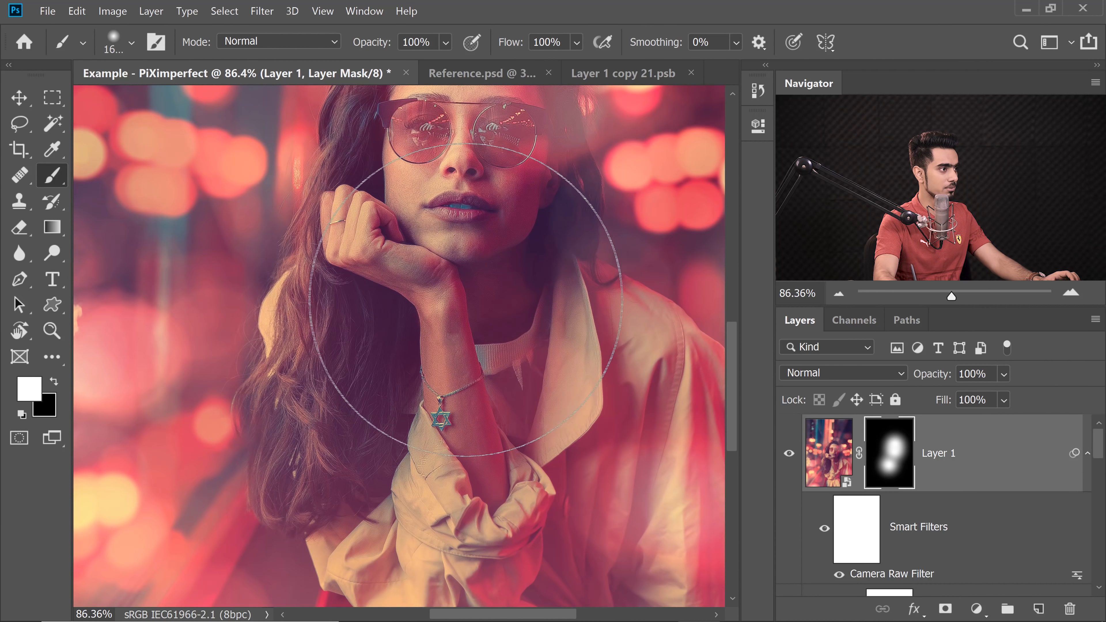
{"action": "mouse_move", "coordinate": [499, 154]}
{"action": "left_mouse_down"}
{"action": "mouse_move", "coordinate": [491, 299]}
{"action": "mouse_move", "coordinate": [529, 275]}
{"action": "left_mouse_up"}
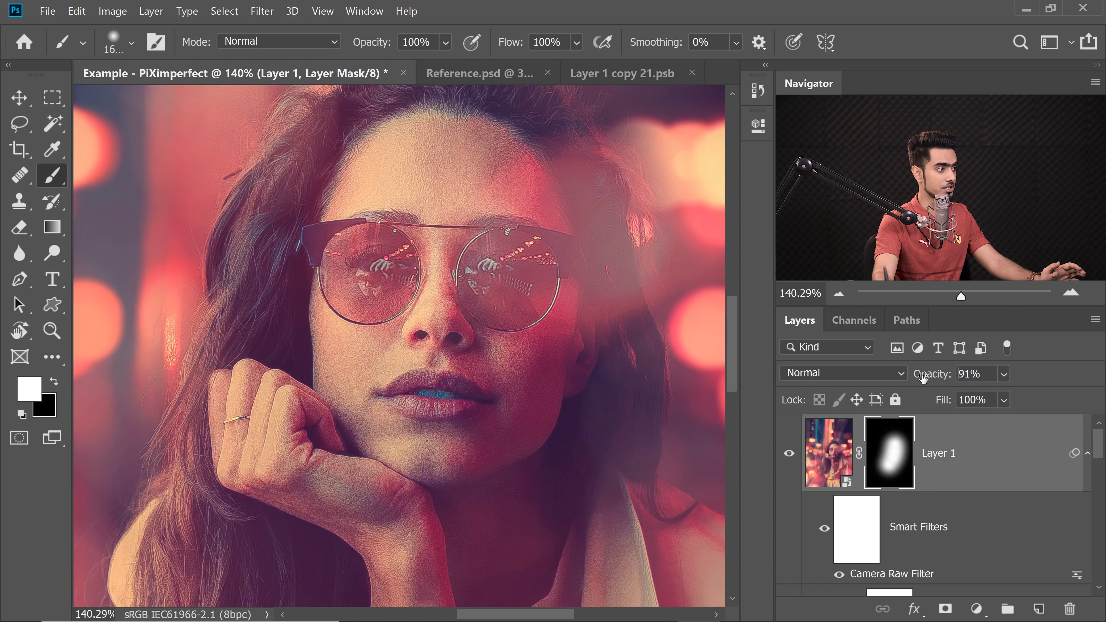
- Lower the sharpened layer's opacity to 60% and fit the whole image in view
{"action": "left_click_drag", "start_coordinate": [539, 377], "coordinate": [549, 377]}
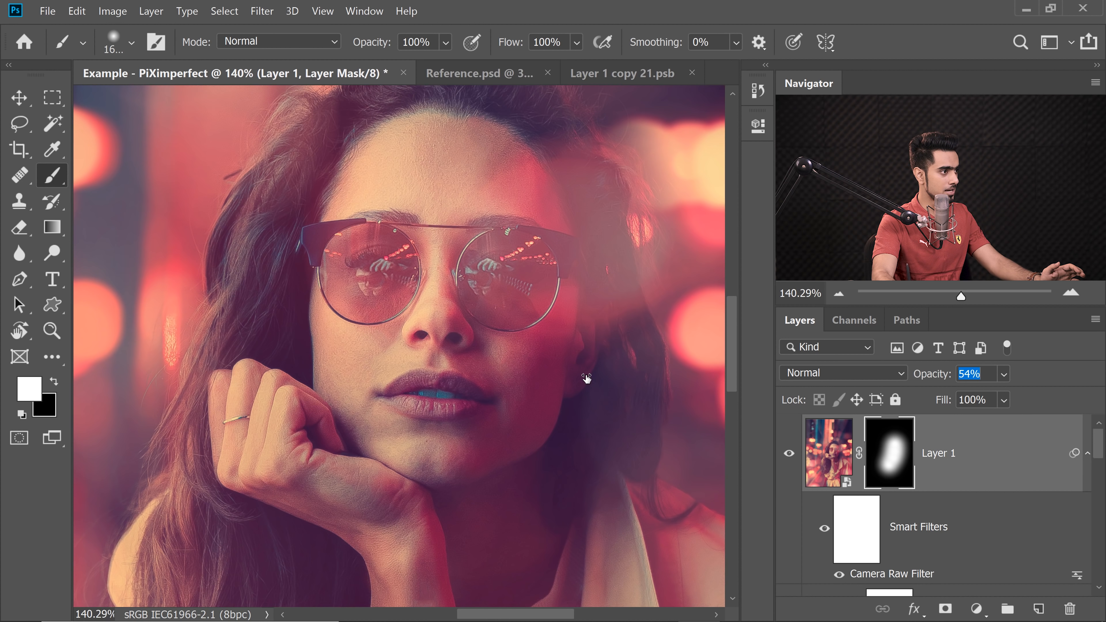
{"action": "left_click_drag", "start_coordinate": [985, 377], "coordinate": [986, 377]}
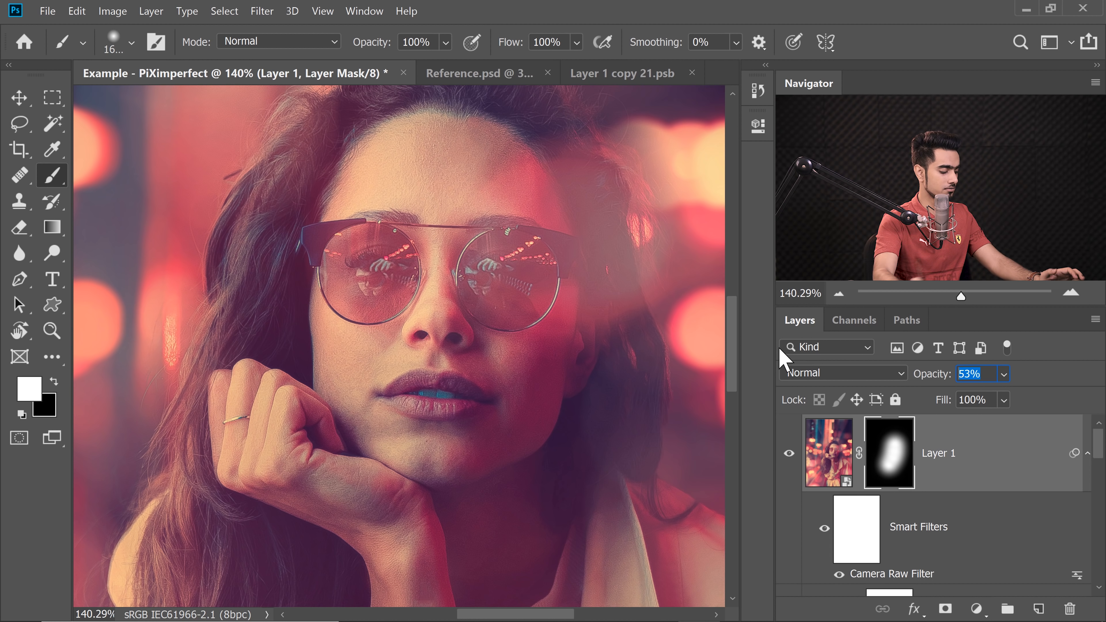
{"action": "type", "text": "60"}
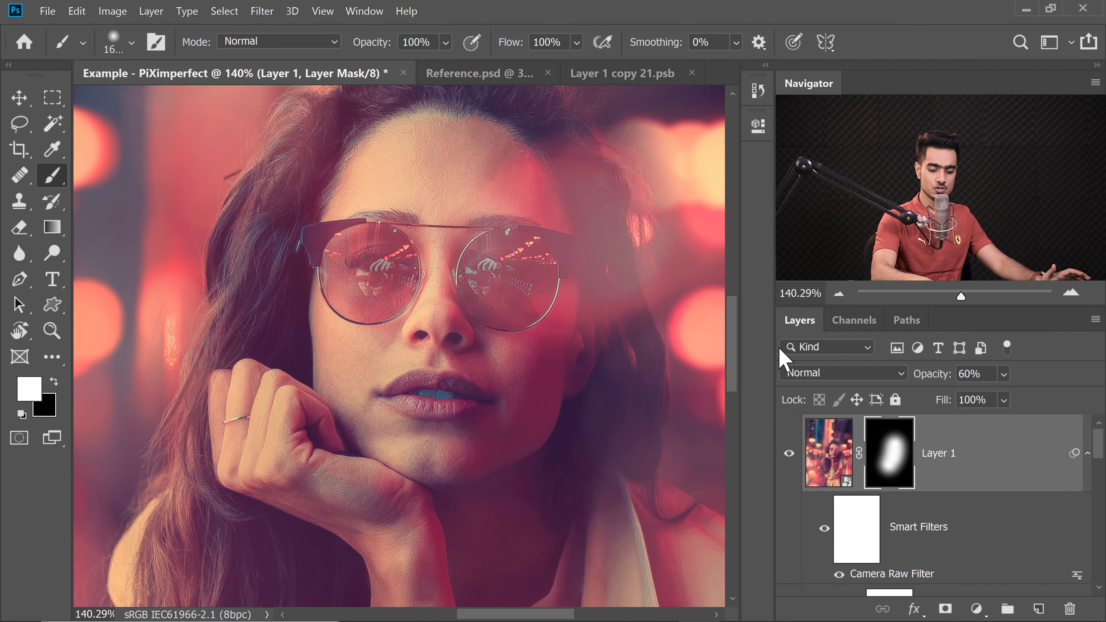
{"action": "key", "text": "ctrl+0"}
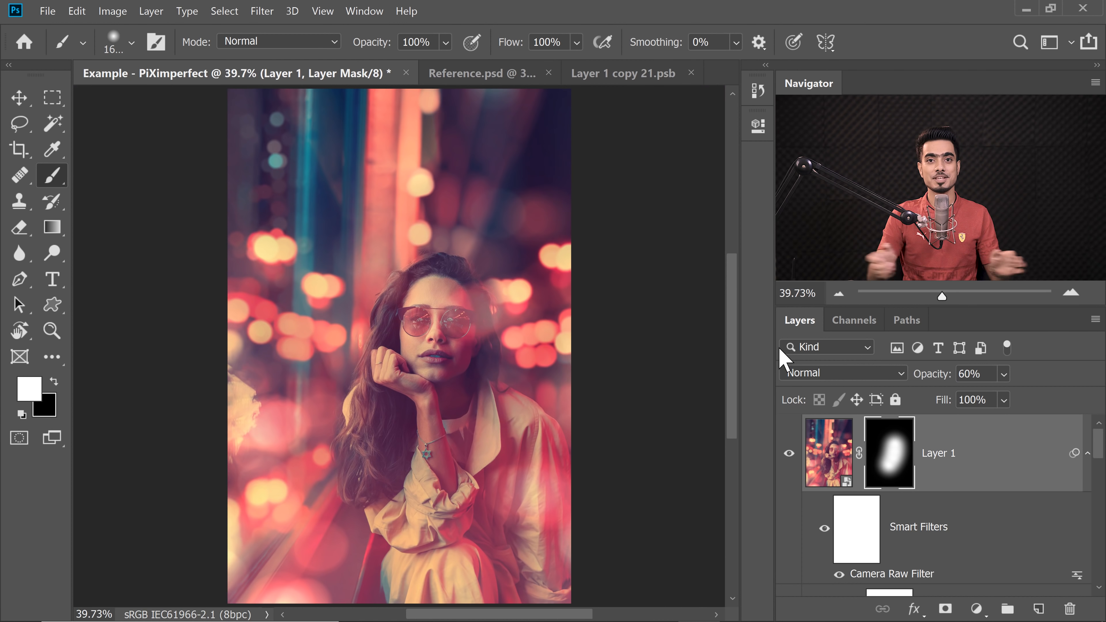